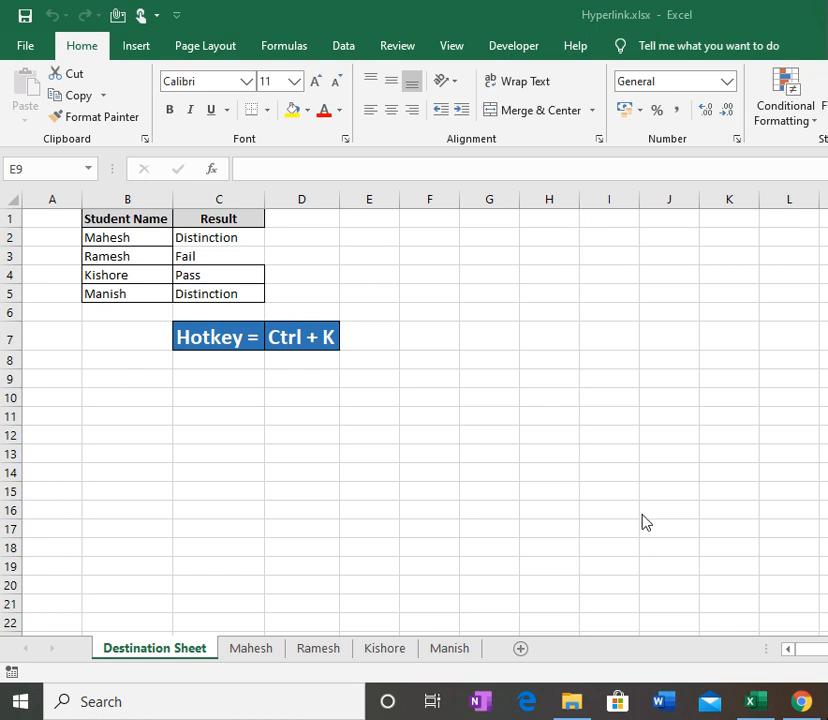
# Step: Look through the four student result sheets and return to Destination Sheet
pyautogui.click(240, 649)
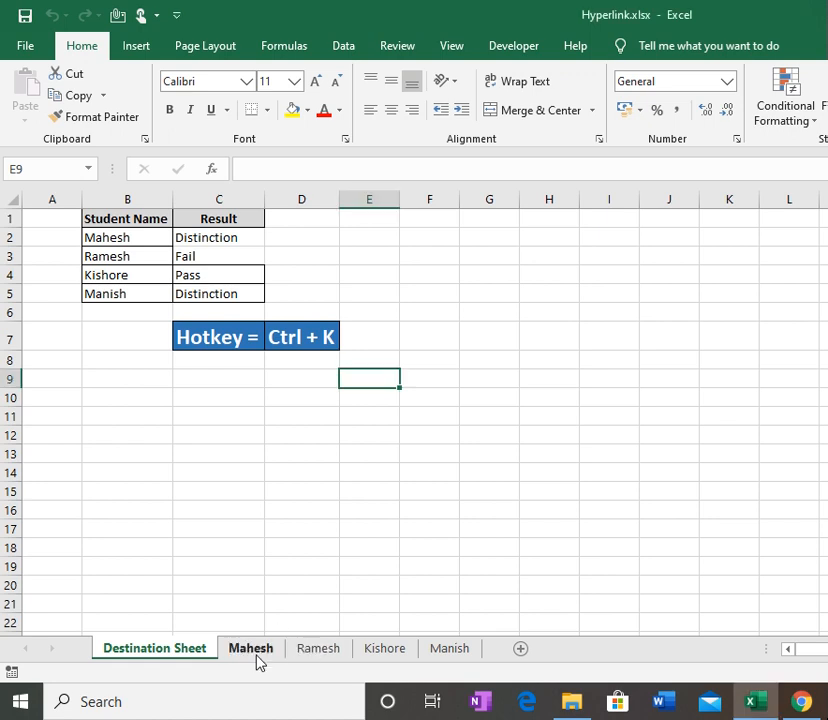
pyautogui.click(256, 652)
pyautogui.click(320, 652)
pyautogui.click(390, 652)
pyautogui.click(430, 650)
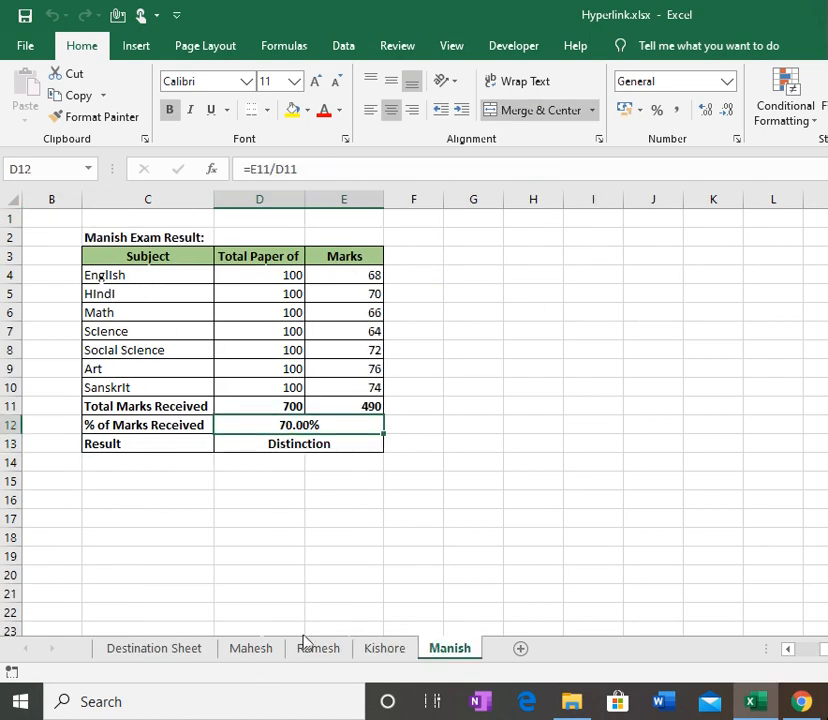
pyautogui.click(166, 652)
pyautogui.click(327, 402)
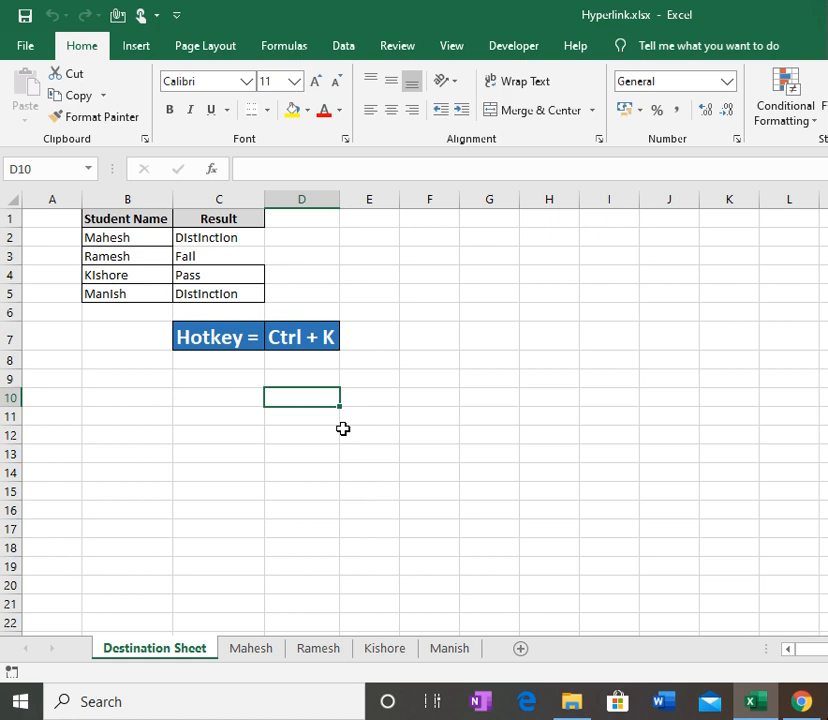
pyautogui.click(142, 436)
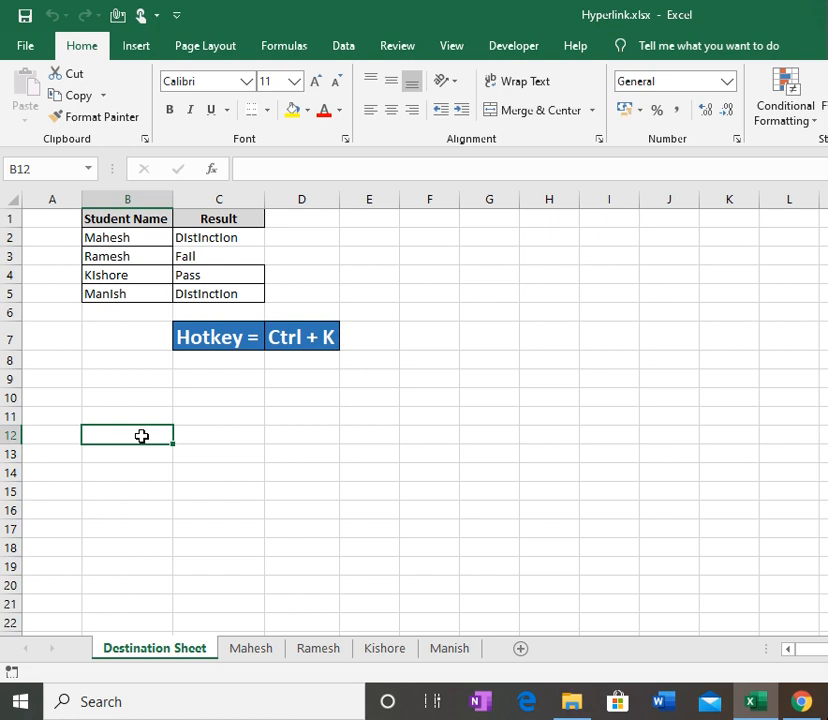
pyautogui.click(235, 603)
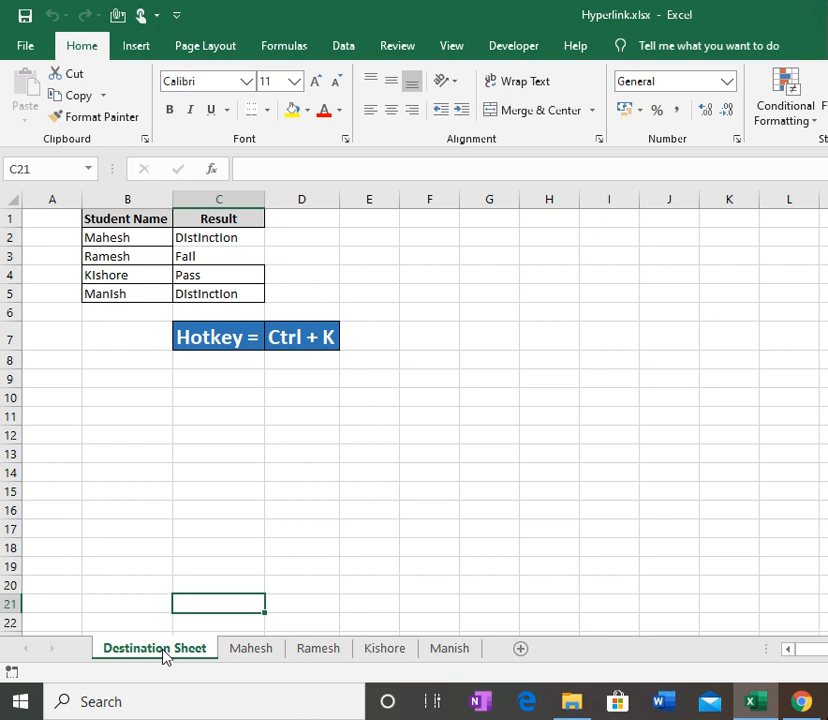
# Step: Apply all borders to the student results table in B1:C5 on Destination Sheet
pyautogui.click(120, 217)
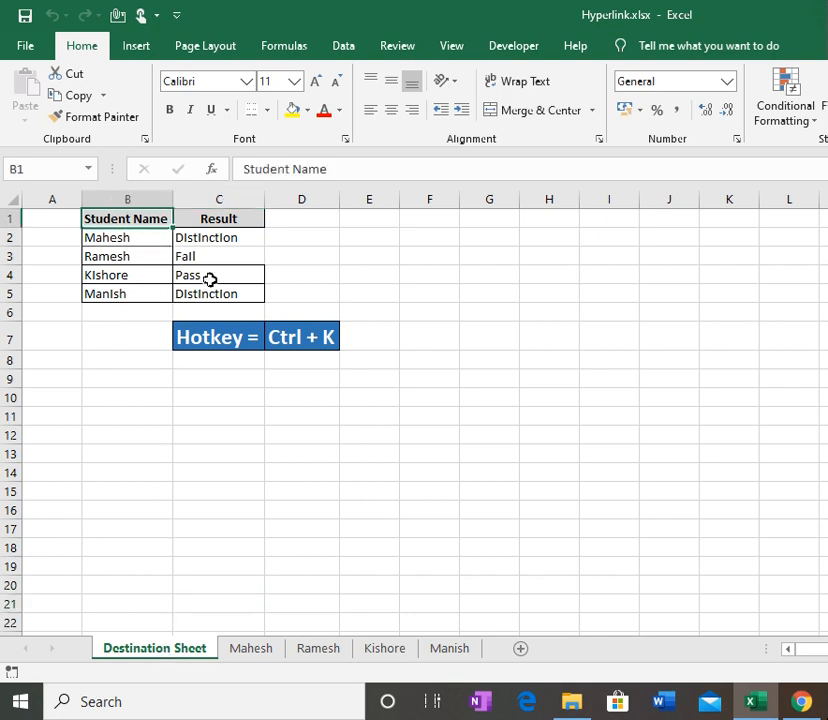
pyautogui.hotkey('shift', 'Down')
pyautogui.hotkey('shift', 'Down')
pyautogui.hotkey('shift', 'Down')
pyautogui.hotkey('shift', 'Right')
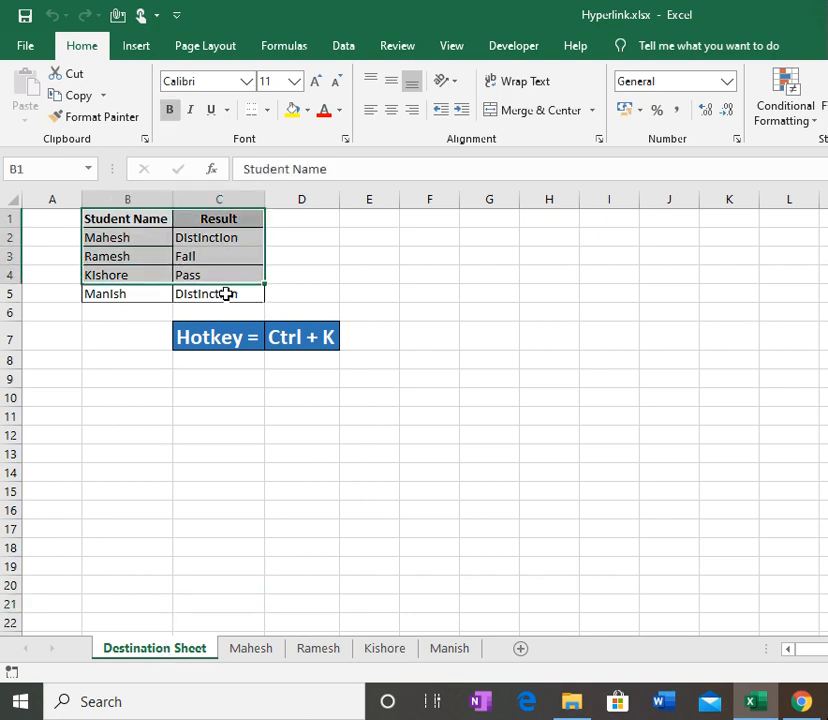
pyautogui.hotkey('shift', 'Down')
pyautogui.hotkey('alt', 'h')
pyautogui.press('b')
pyautogui.press('a')
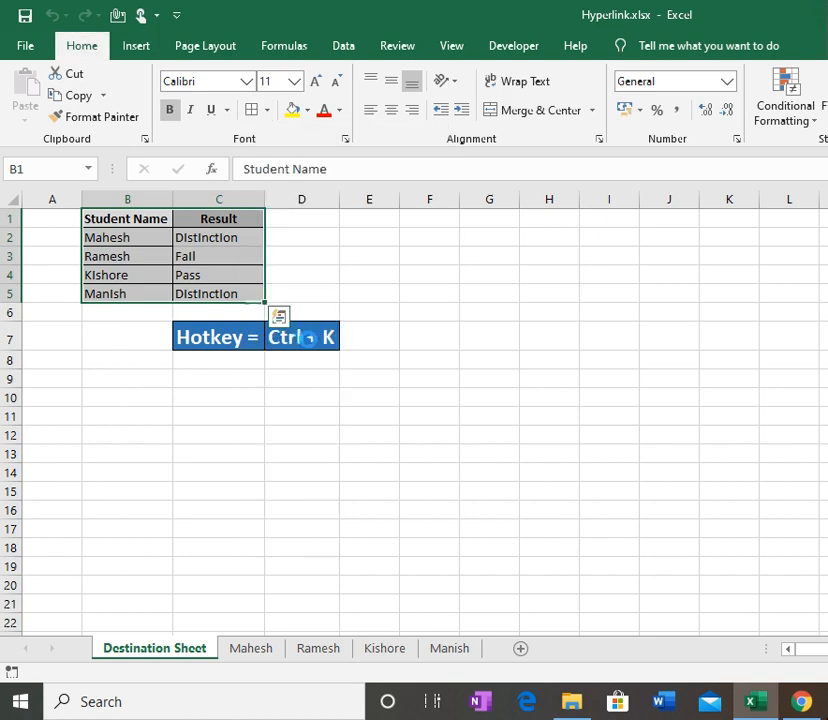
pyautogui.click(118, 238)
pyautogui.moveTo(144, 218); pyautogui.dragTo(144, 293)
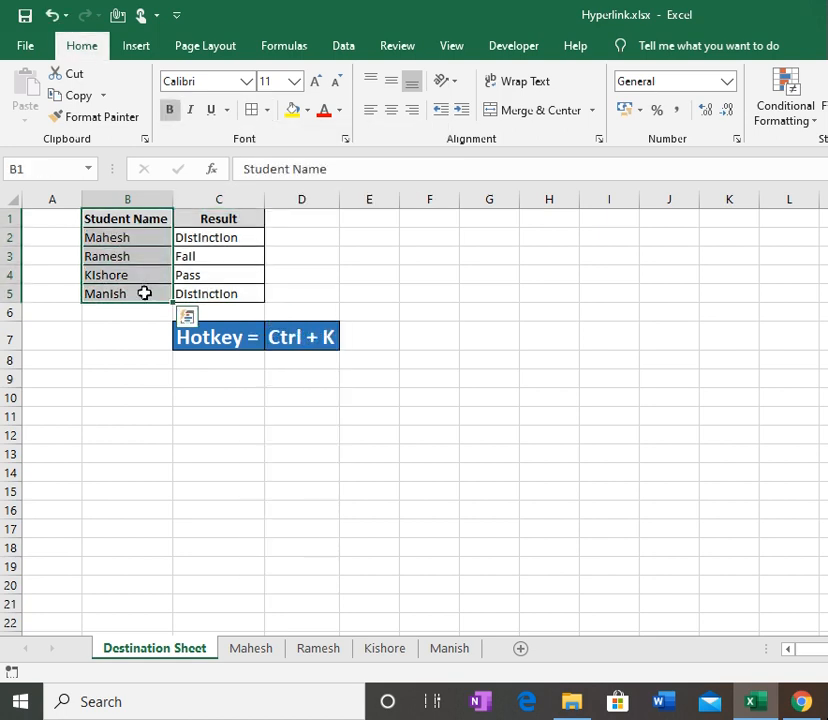
pyautogui.moveTo(218, 220); pyautogui.dragTo(220, 293)
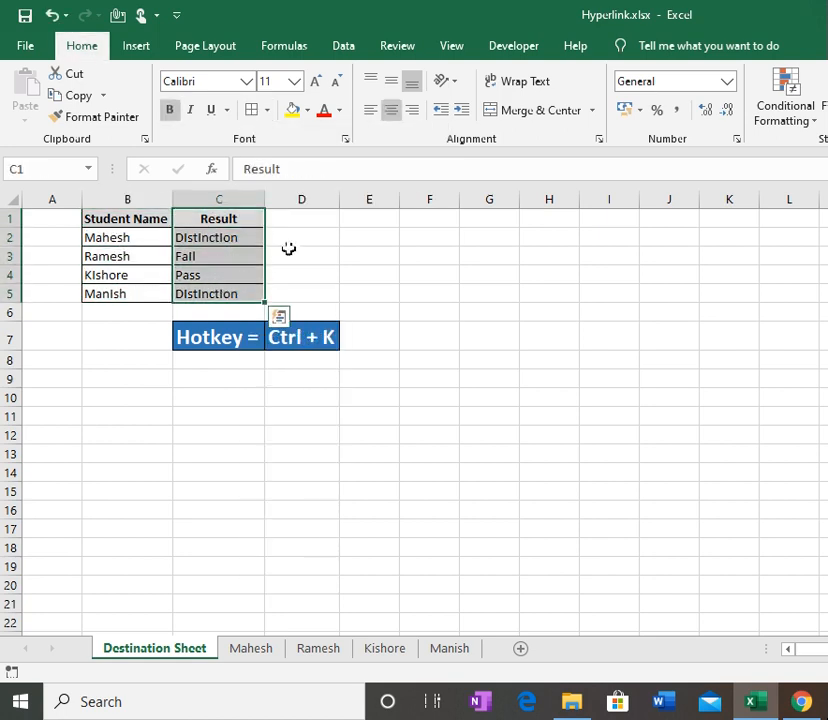
pyautogui.click(305, 220)
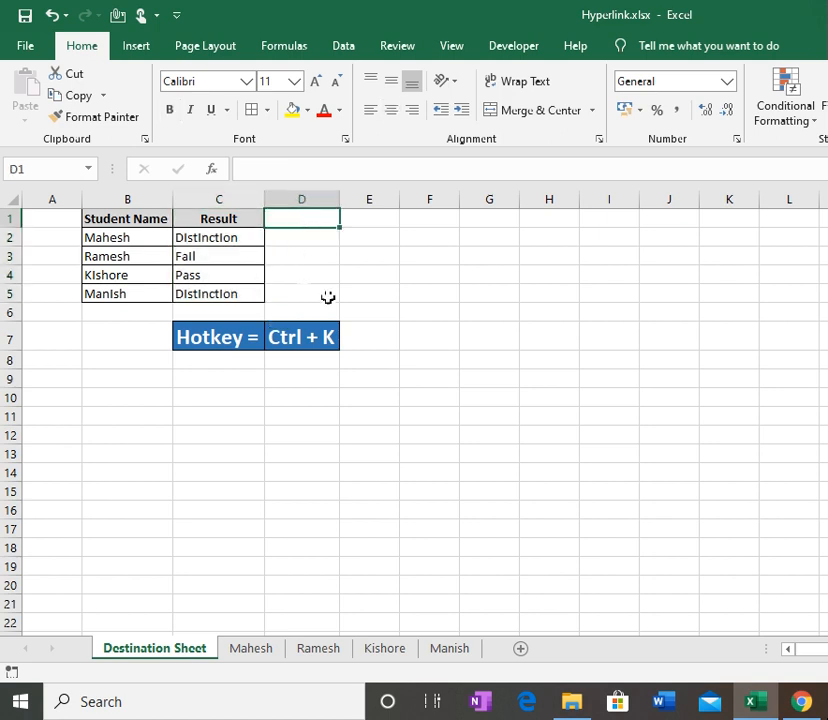
pyautogui.click(378, 336)
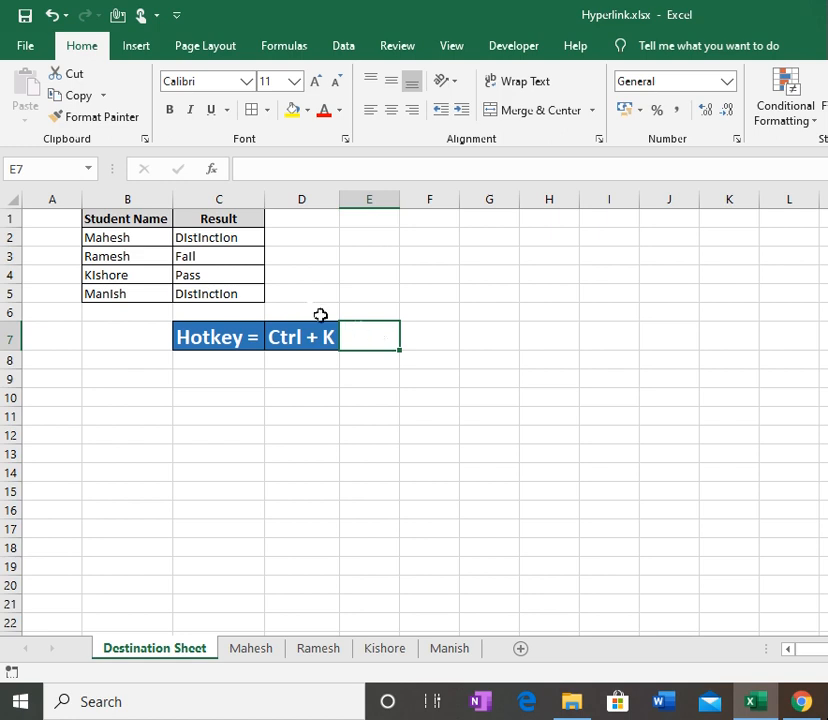
pyautogui.click(226, 240)
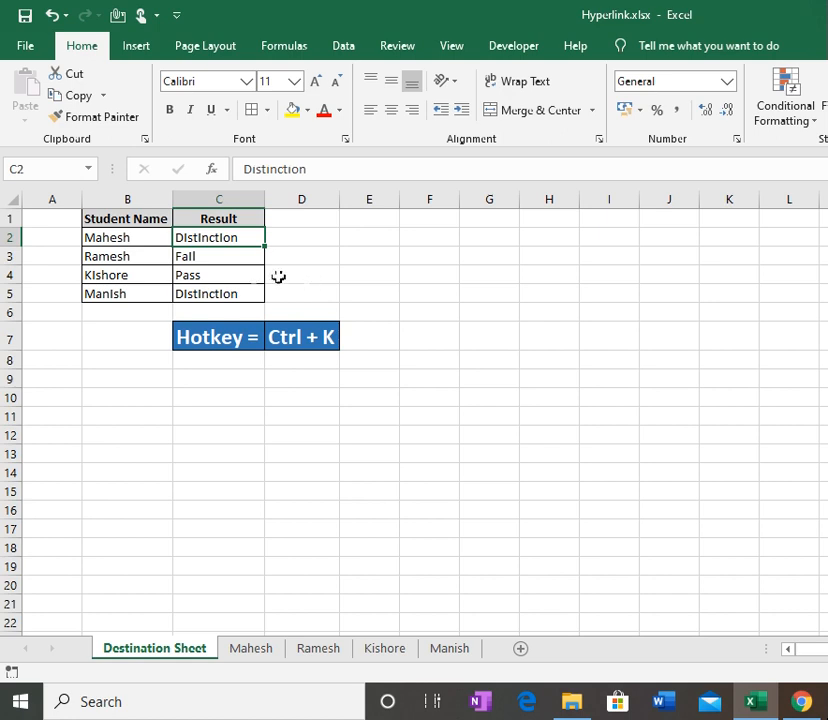
pyautogui.click(197, 276)
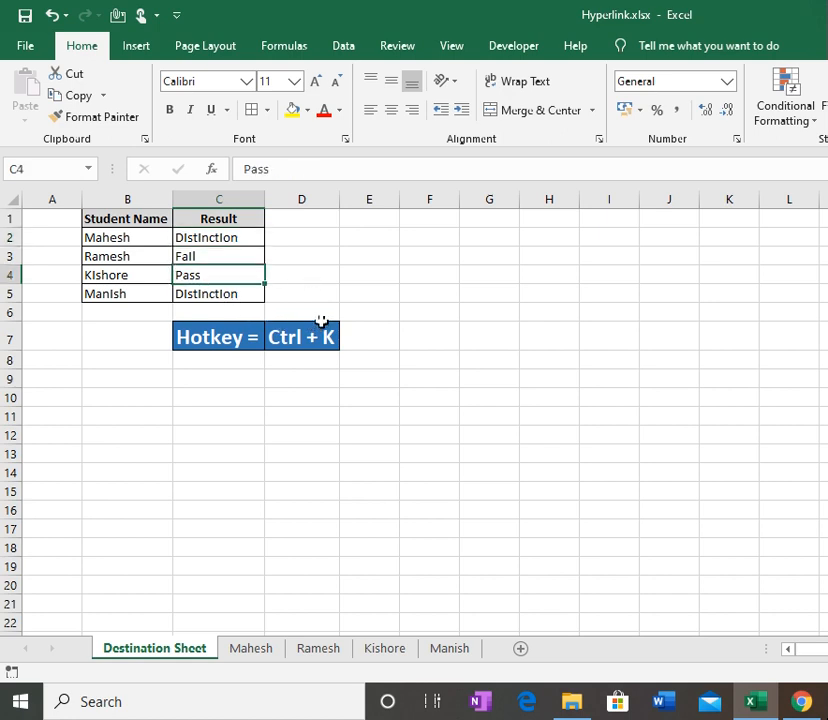
pyautogui.click(222, 257)
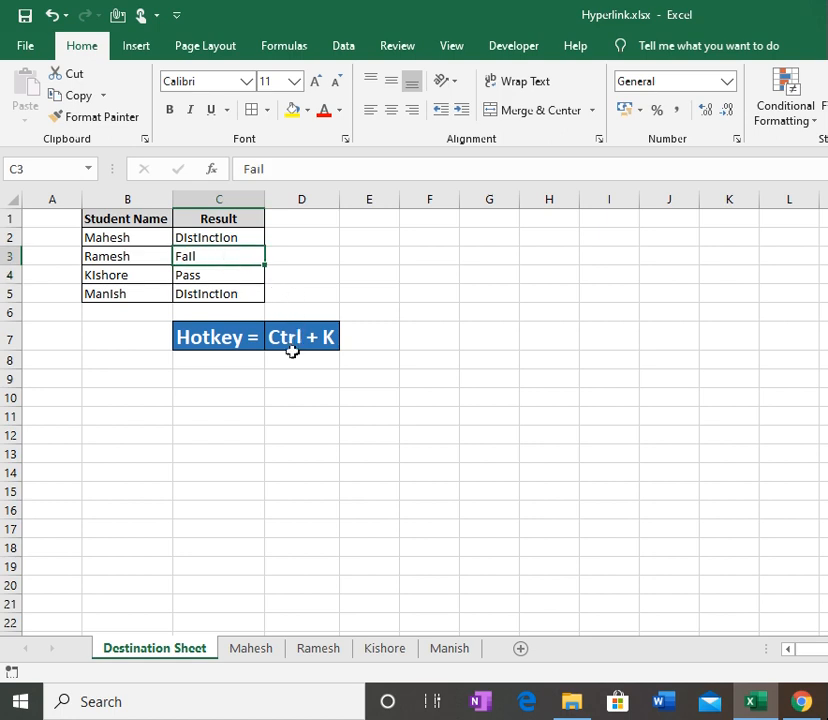
pyautogui.click(229, 394)
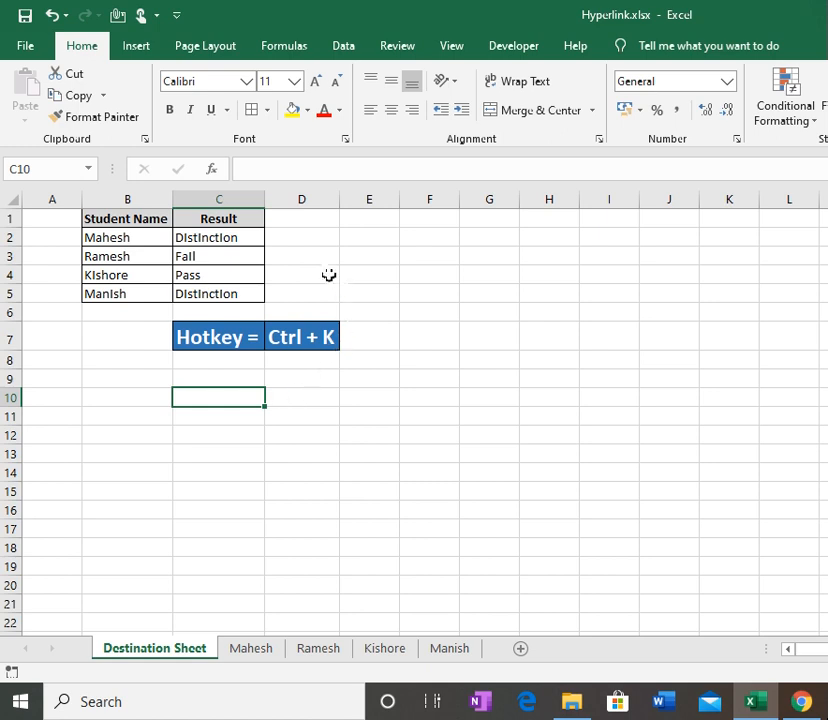
pyautogui.click(341, 236)
pyautogui.rightClick(342, 237)
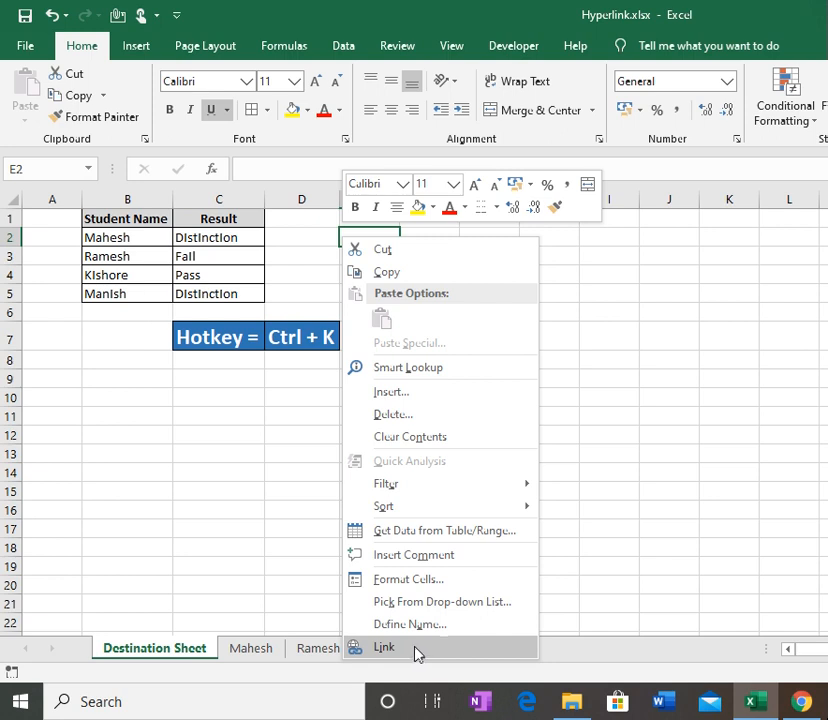
pyautogui.click(599, 436)
pyautogui.click(255, 340)
pyautogui.click(332, 337)
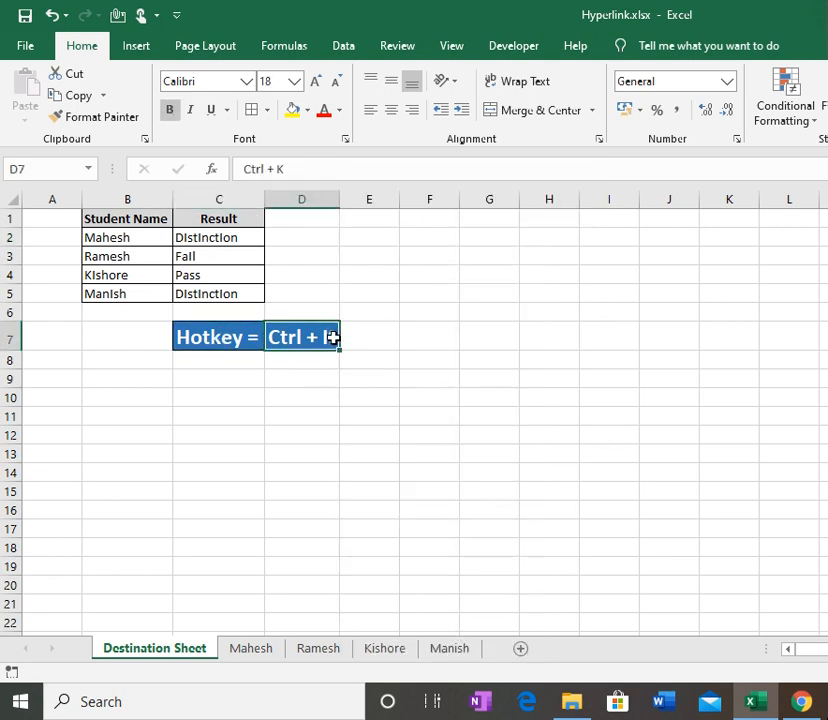
# Step: Start inserting a hyperlink on the Distinction result in C2 and choose a place in this document as its target type
pyautogui.click(250, 241)
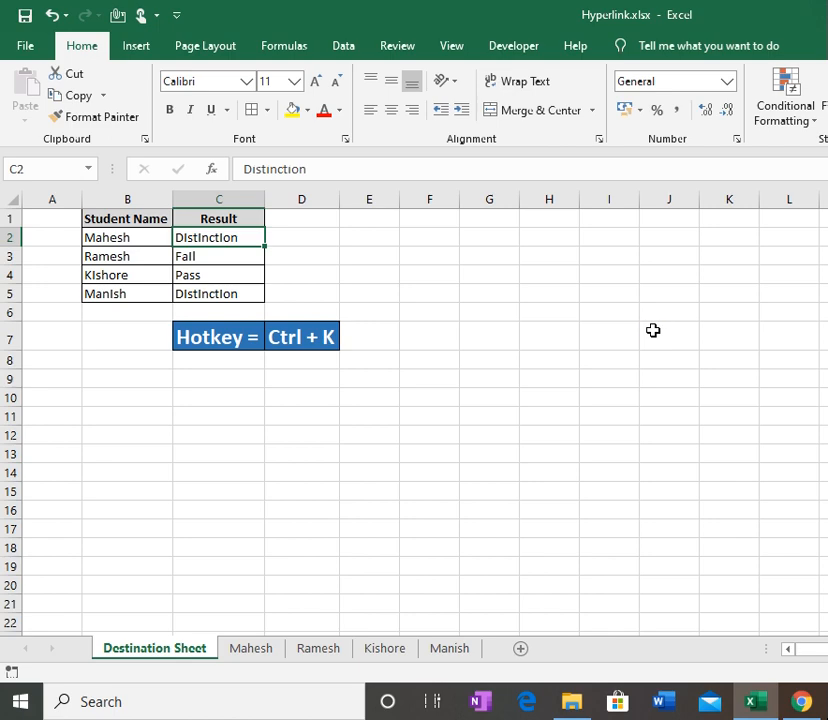
pyautogui.hotkey('ctrl', 'k')
pyautogui.moveTo(494, 175); pyautogui.dragTo(365, 240)
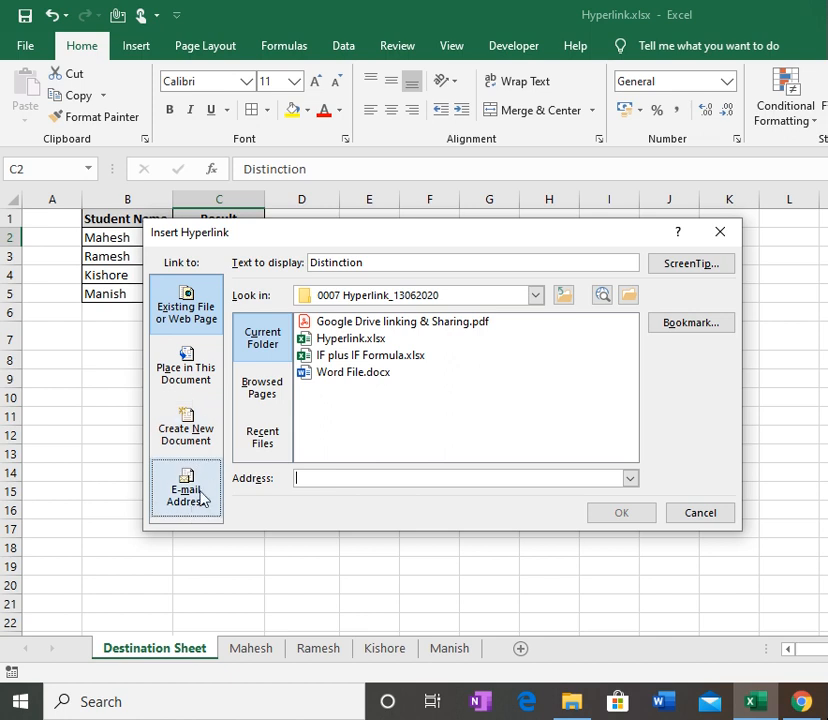
pyautogui.click(189, 381)
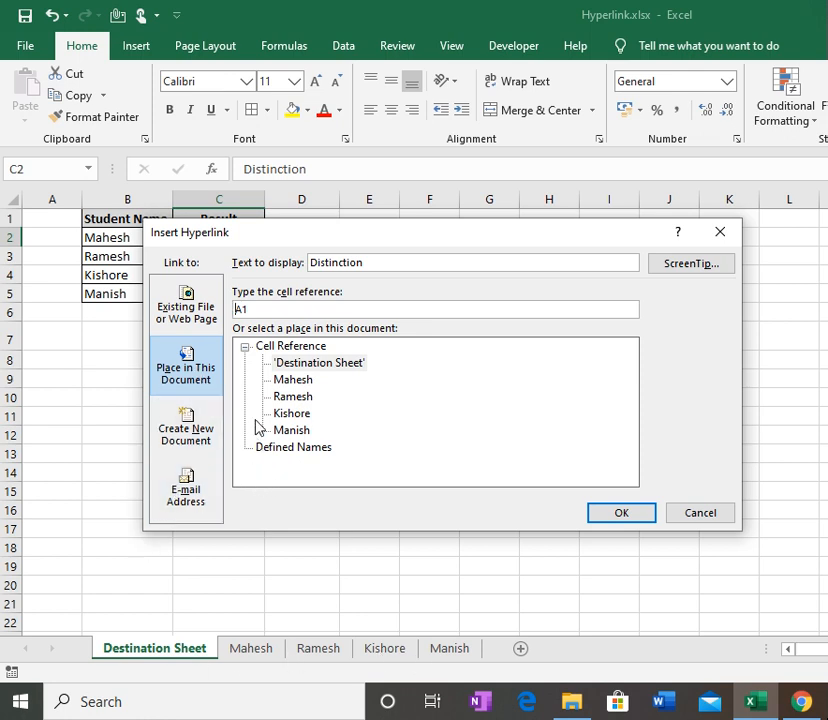
pyautogui.moveTo(296, 237); pyautogui.dragTo(299, 370)
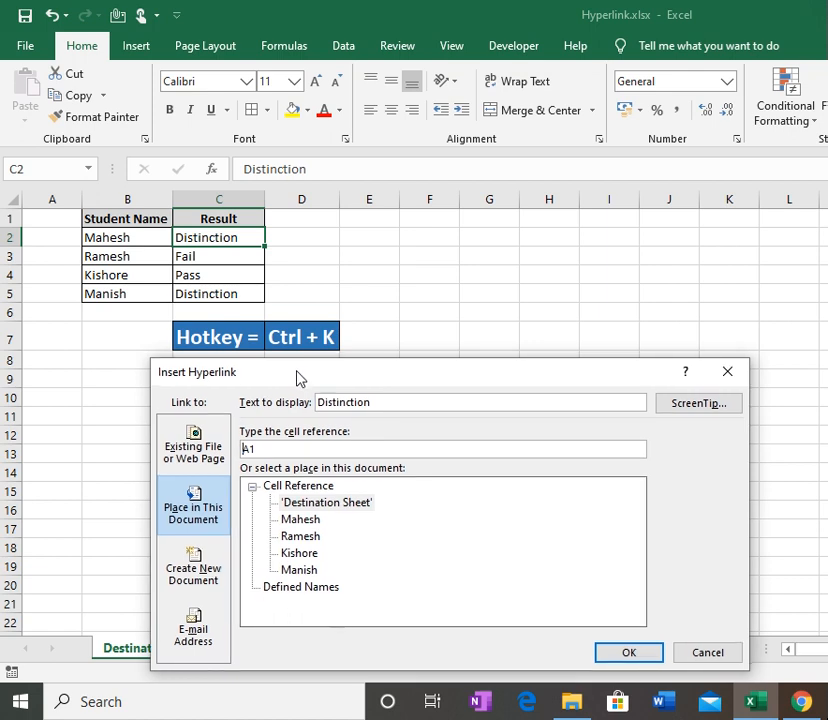
pyautogui.moveTo(294, 377); pyautogui.dragTo(238, 185)
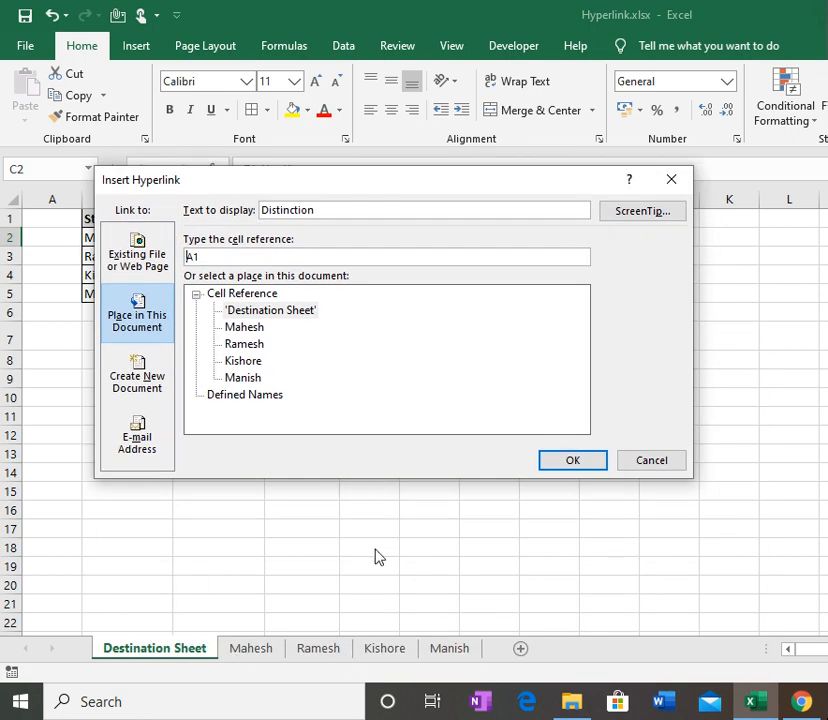
pyautogui.moveTo(336, 183); pyautogui.dragTo(412, 329)
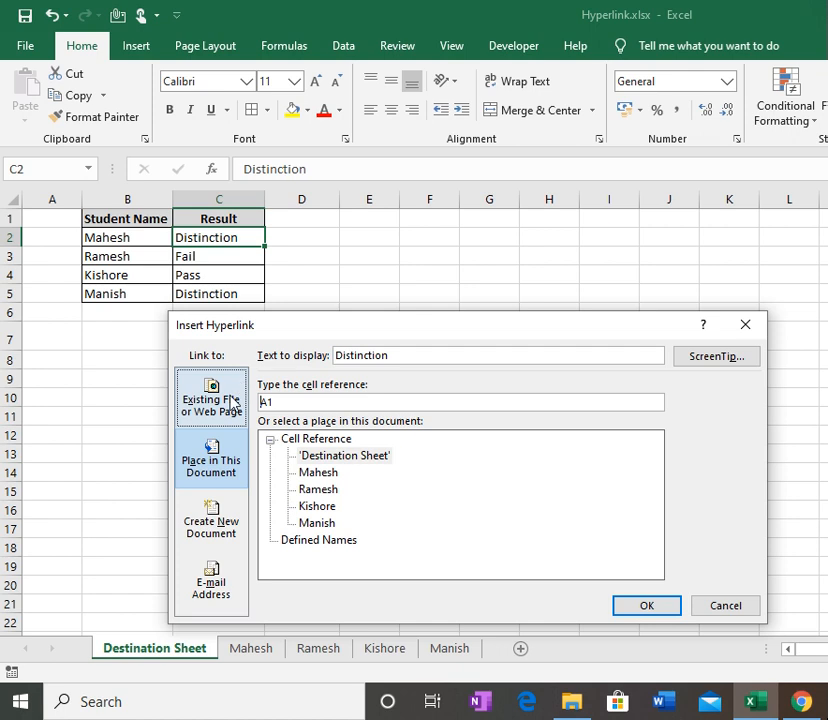
# Step: Point the C2 hyperlink at cell B2 of the first student's sheet, keep Distinction as its display text, and create it
pyautogui.moveTo(410, 357); pyautogui.dragTo(324, 355)
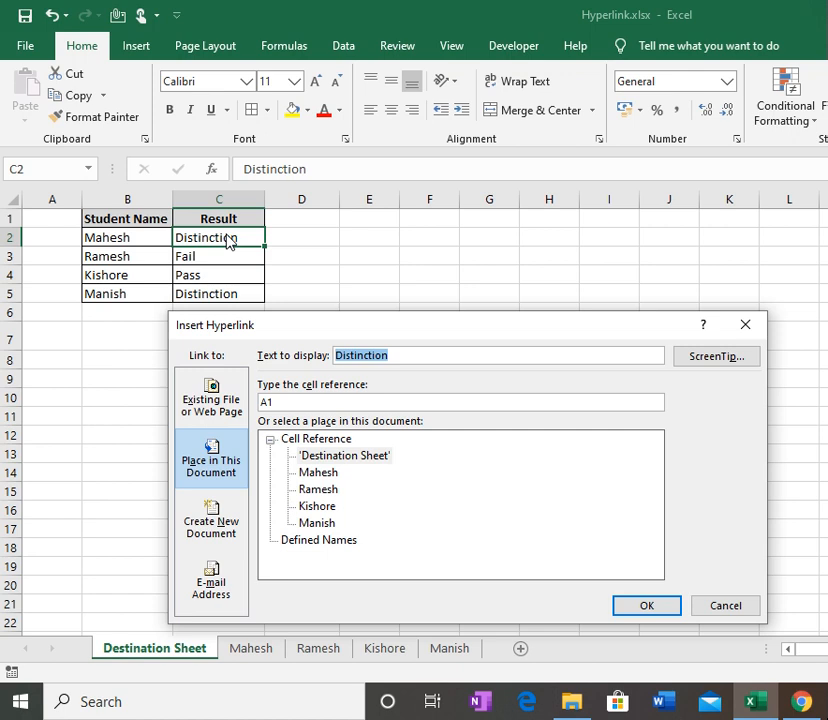
pyautogui.click(288, 401)
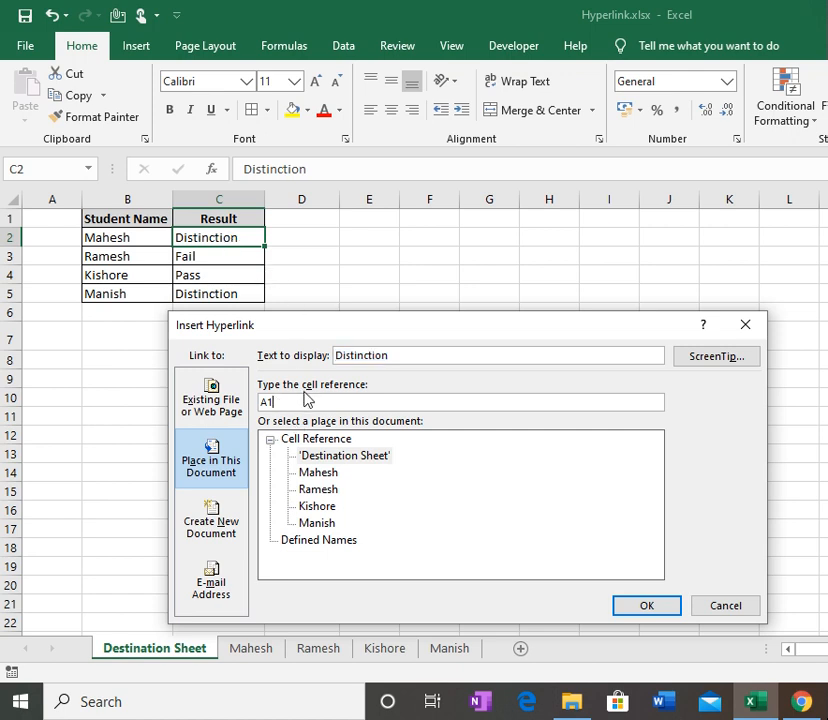
pyautogui.click(314, 473)
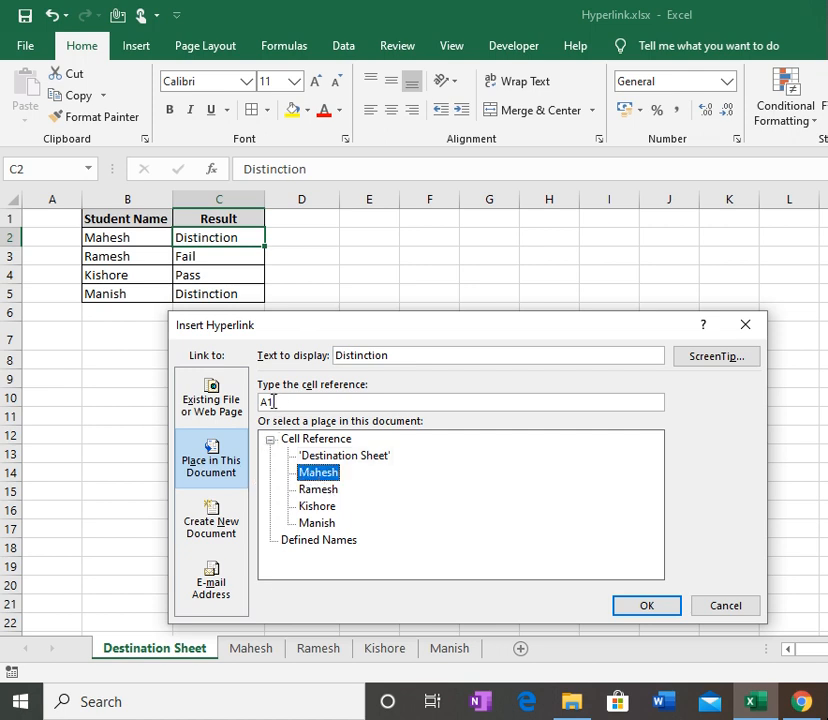
pyautogui.doubleClick(273, 401)
pyautogui.write('B2')
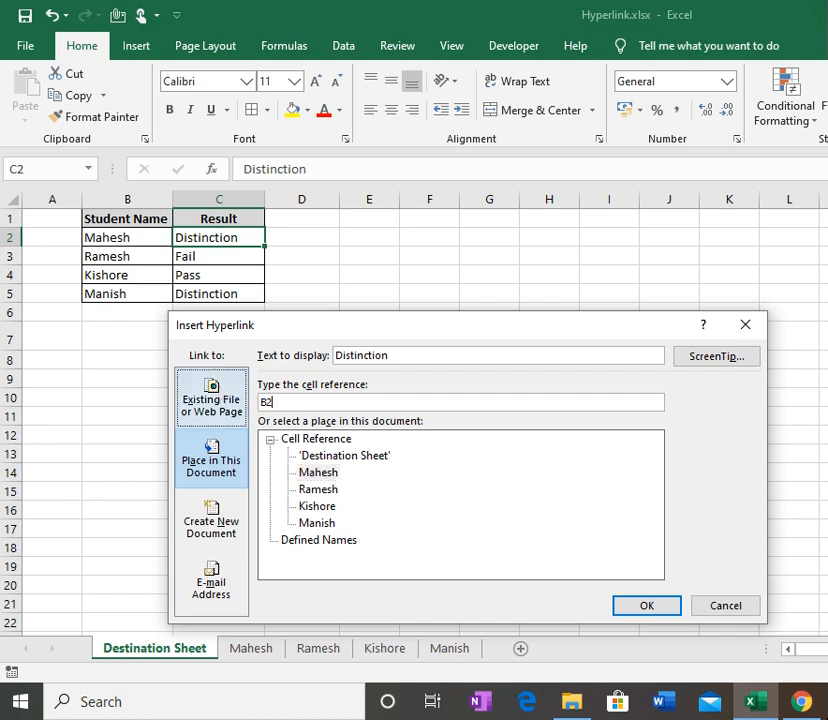
pyautogui.click(318, 473)
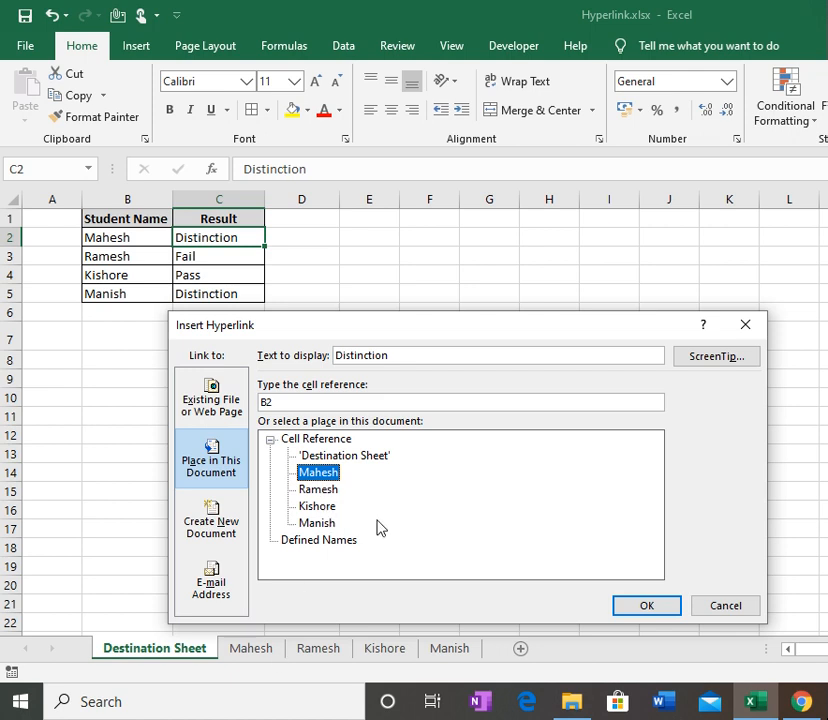
pyautogui.click(646, 607)
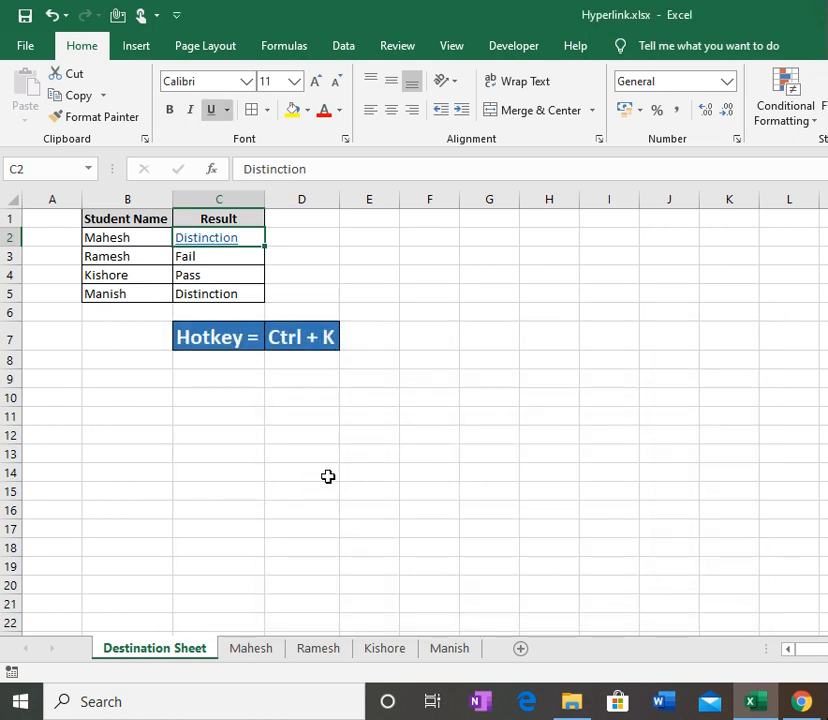
# Step: Follow the Distinction hyperlink in C2 to check that it opens the first student's result sheet
pyautogui.click(318, 470)
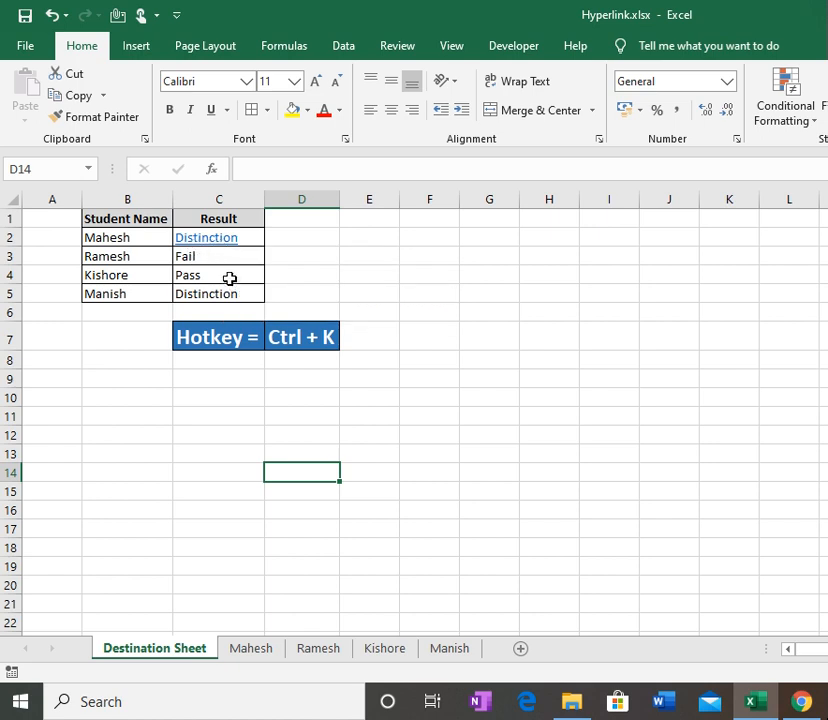
pyautogui.click(203, 238)
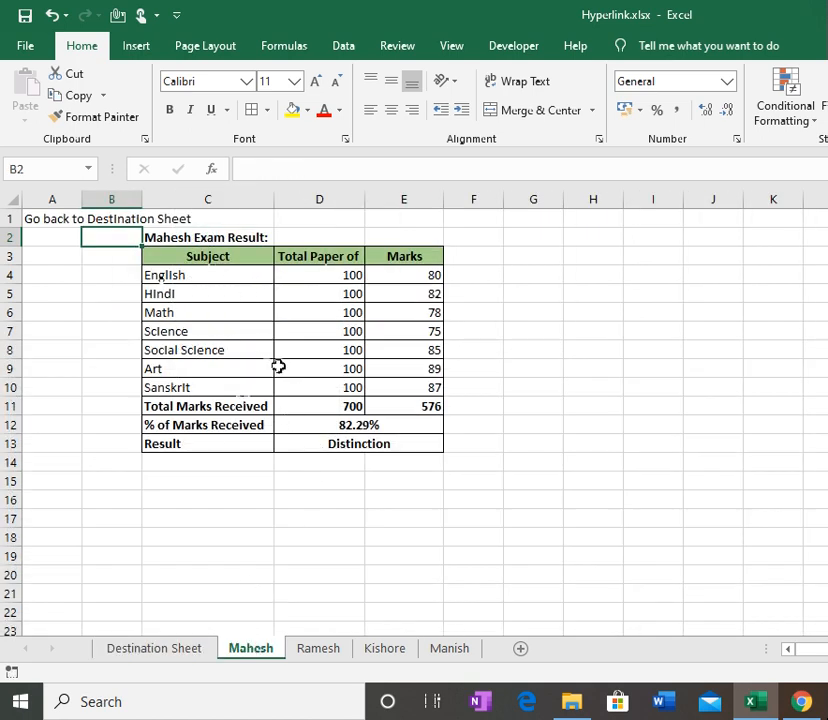
pyautogui.click(240, 372)
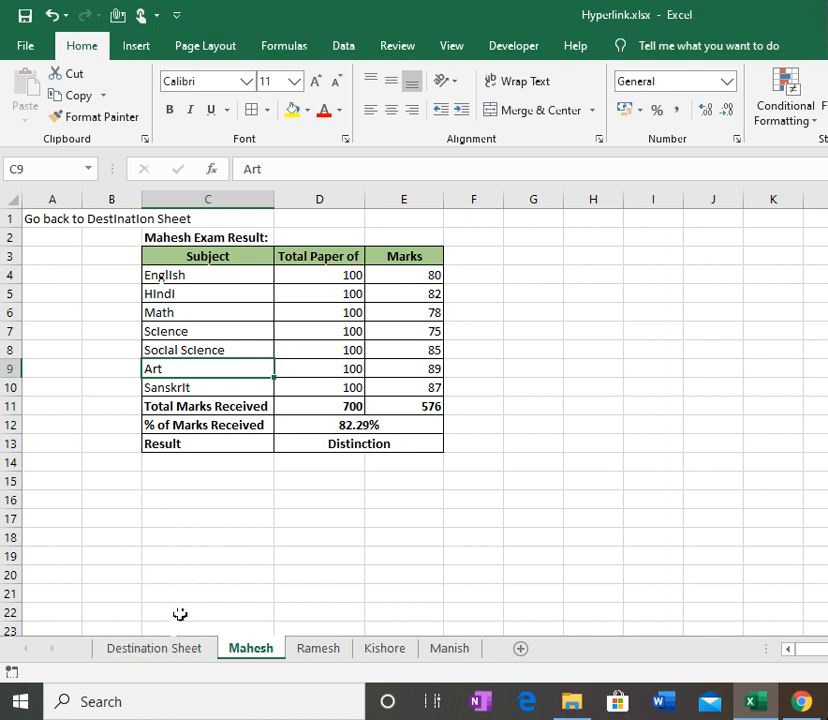
# Step: Link the Go back to Destination Sheet text in A1 of the first student's sheet to cell A1 of Destination Sheet
pyautogui.click(68, 223)
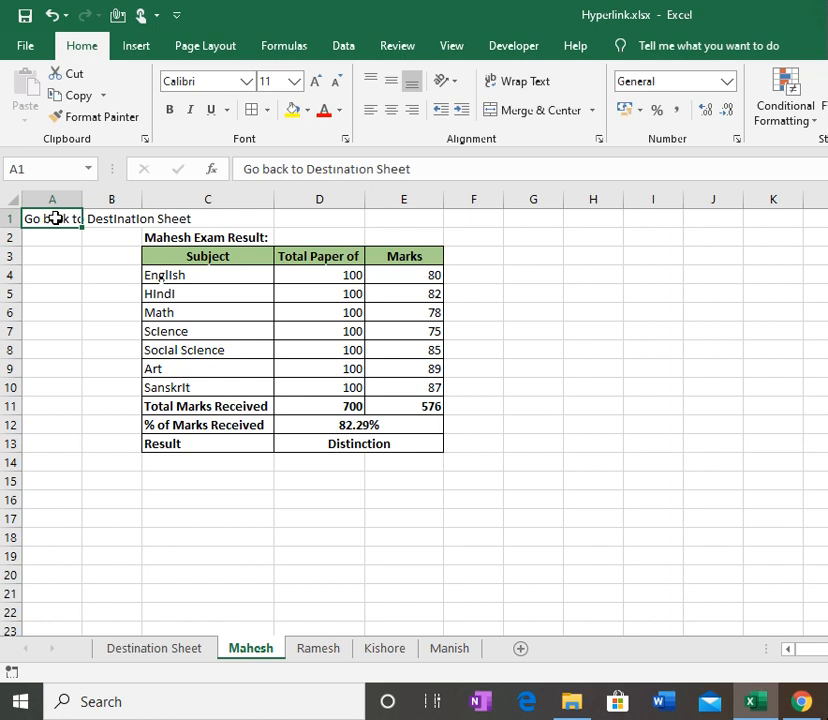
pyautogui.rightClick(55, 218)
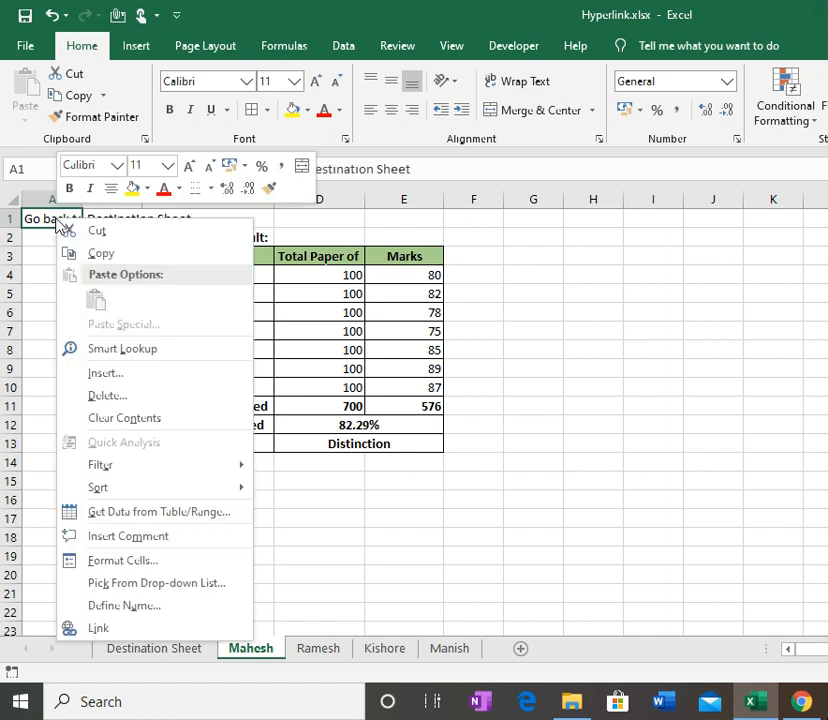
pyautogui.click(110, 628)
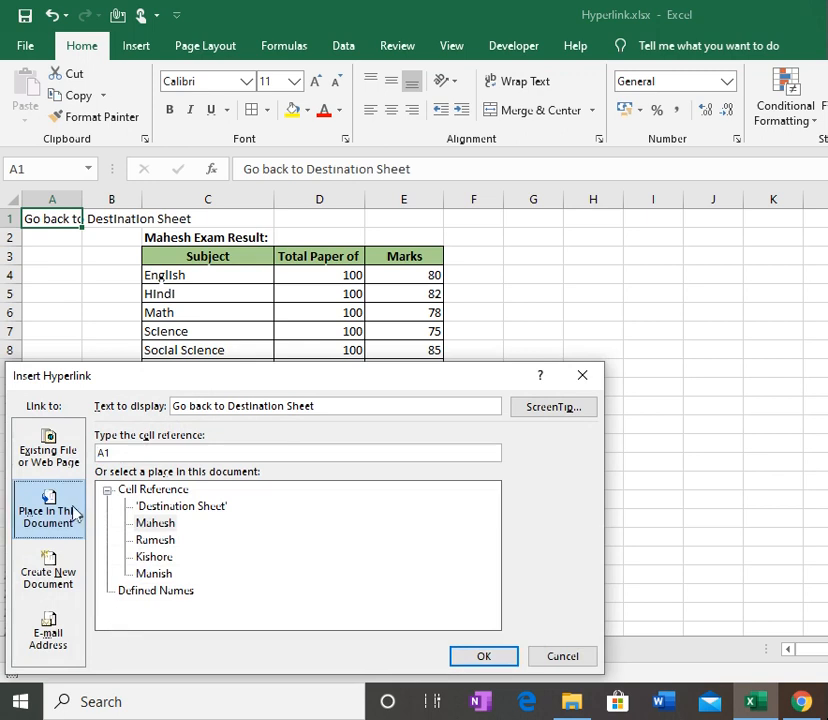
pyautogui.moveTo(148, 377); pyautogui.dragTo(233, 203)
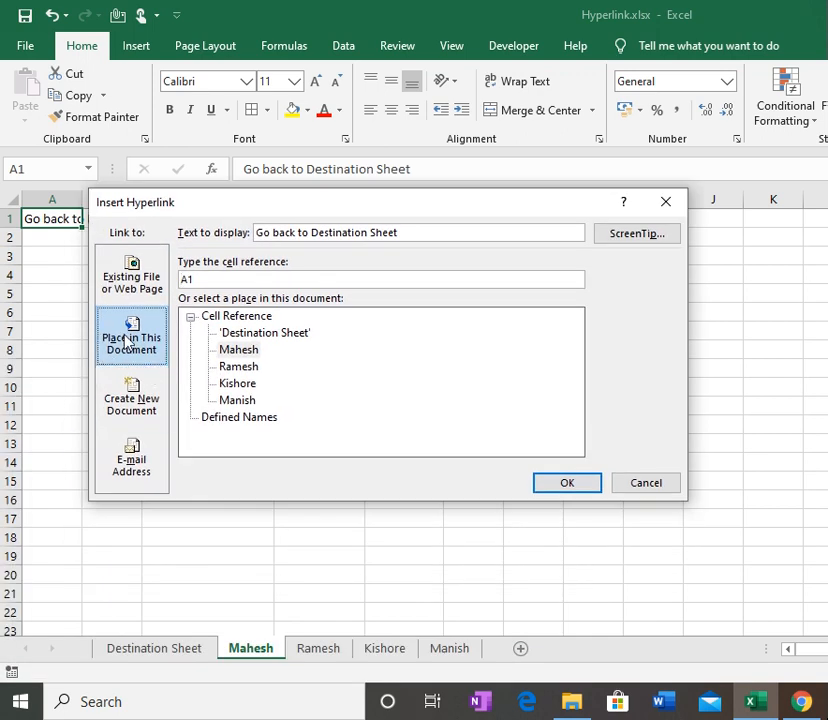
pyautogui.click(259, 337)
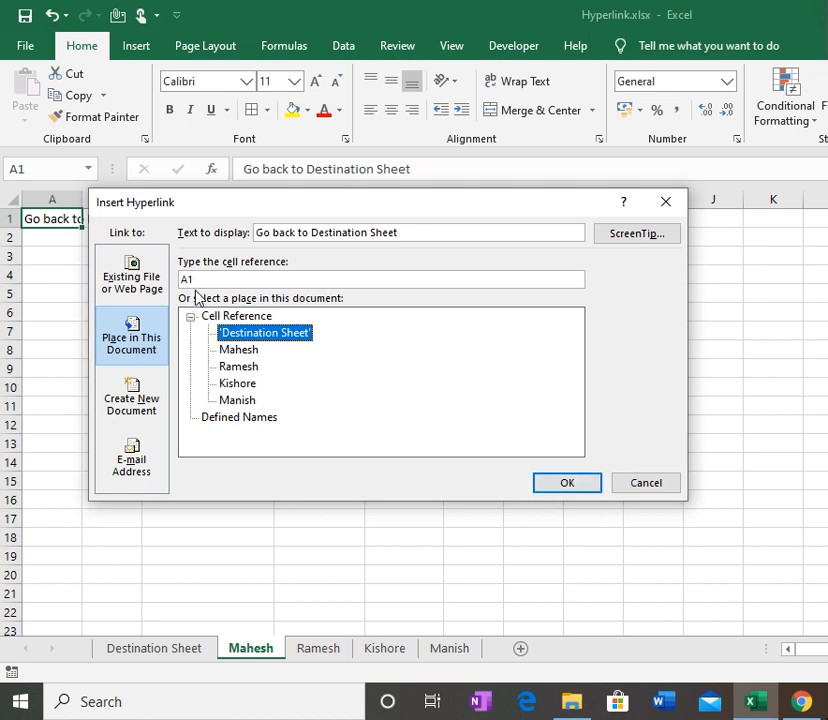
pyautogui.moveTo(245, 207); pyautogui.dragTo(265, 196)
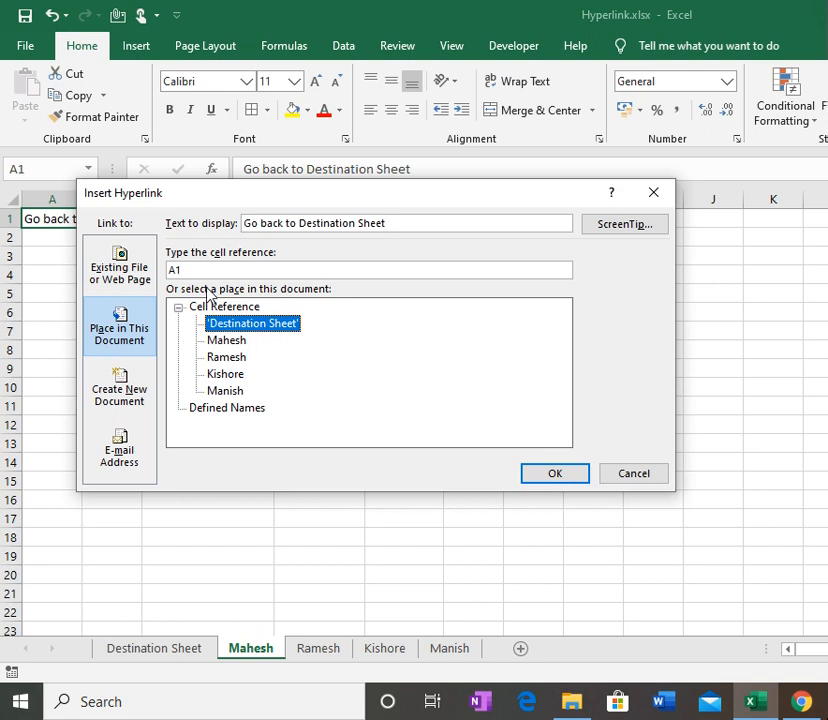
pyautogui.click(553, 474)
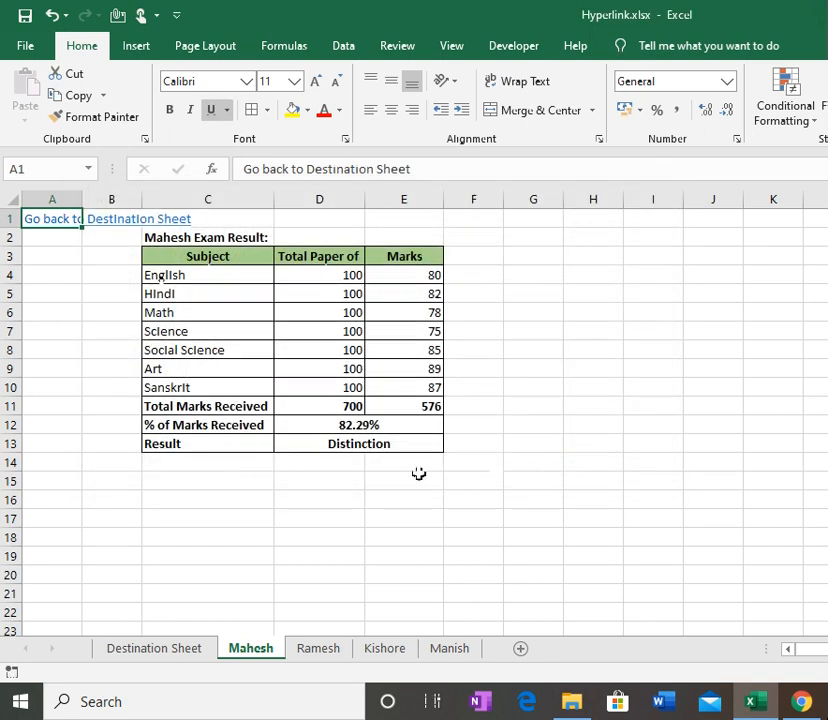
# Step: Follow the A1 return link on the first student's sheet to check that it opens Destination Sheet
pyautogui.press('Down')
pyautogui.press('Down')
pyautogui.press('Down')
pyautogui.press('Down')
pyautogui.click(59, 218)
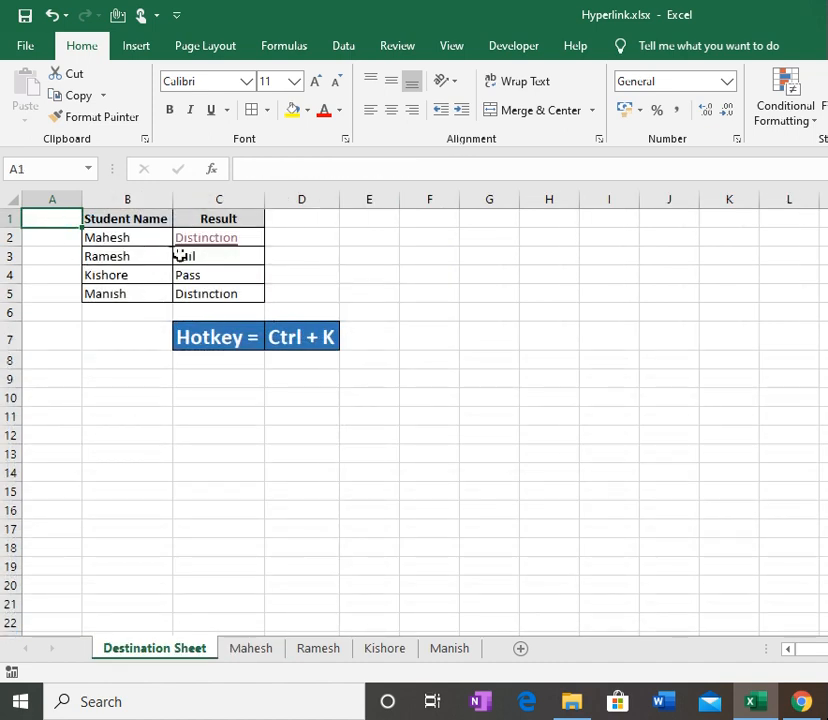
# Step: Link the Fail result in C3 to cell A1 of the second student's sheet, and follow the link to test it
pyautogui.click(210, 256)
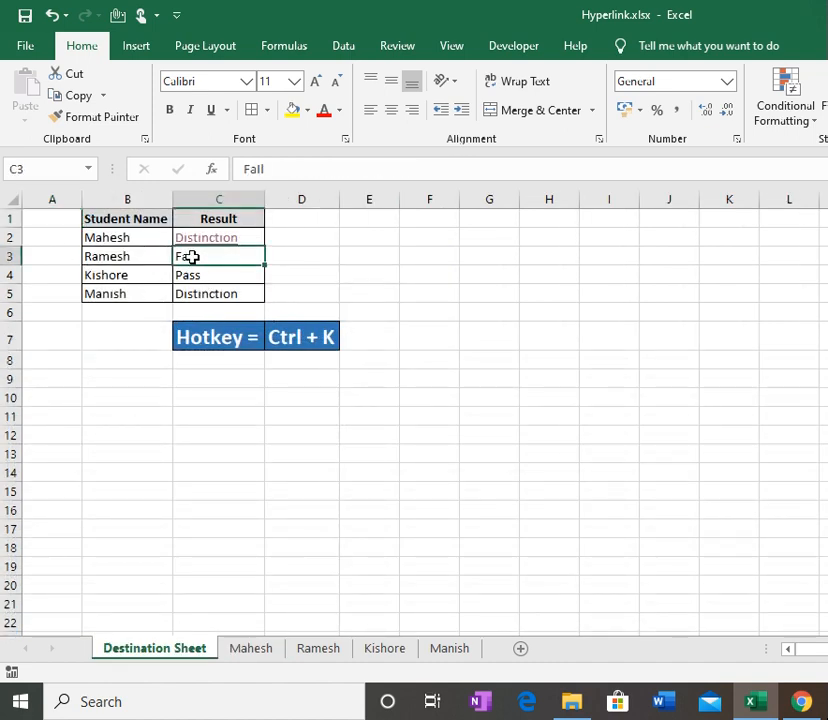
pyautogui.rightClick(191, 257)
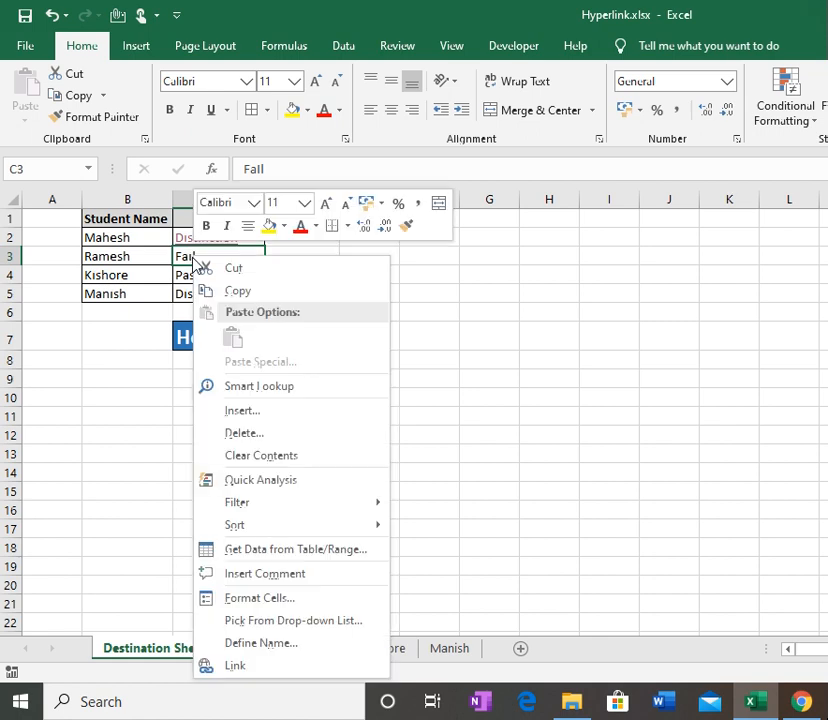
pyautogui.click(245, 668)
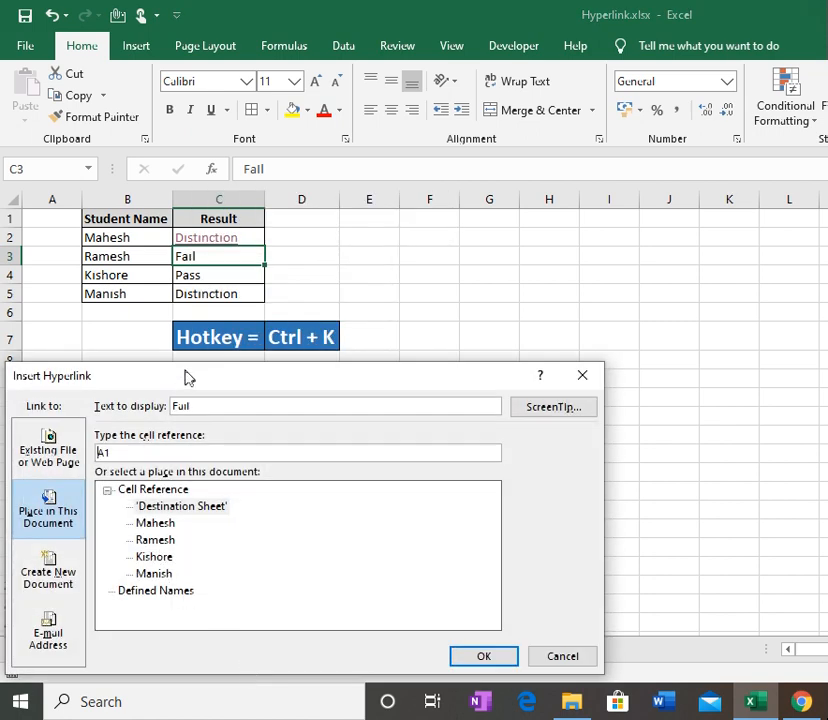
pyautogui.moveTo(188, 377); pyautogui.dragTo(272, 256)
pyautogui.click(247, 414)
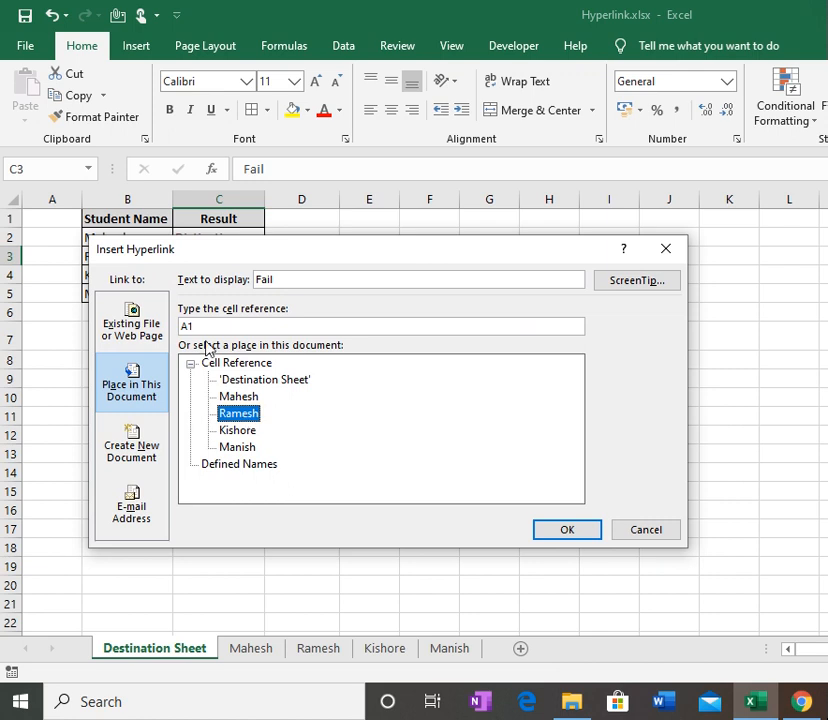
pyautogui.click(584, 532)
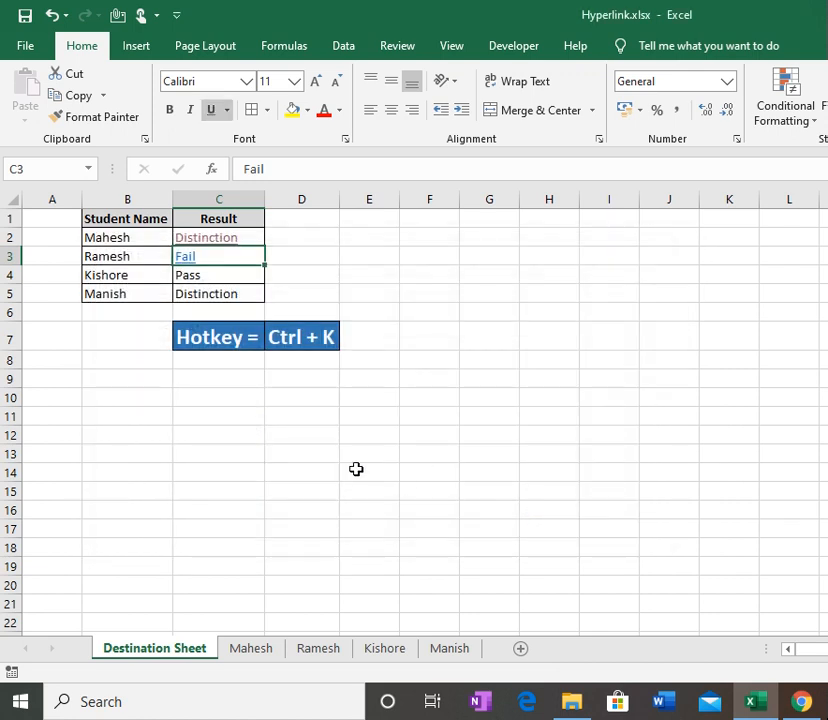
pyautogui.click(301, 416)
pyautogui.click(188, 258)
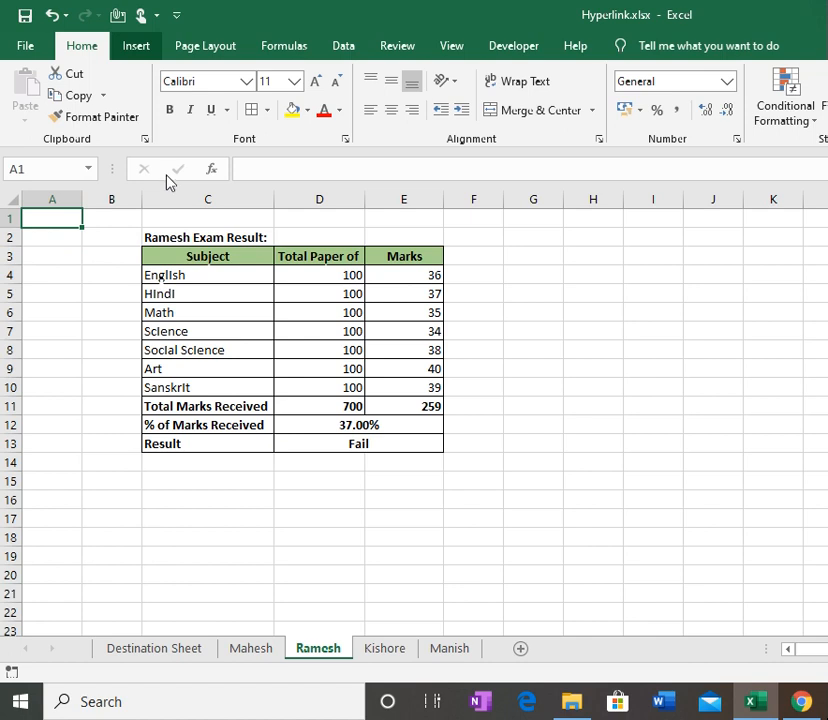
# Step: Draw a left block arrow over about A4:B7 beside the second student's marks table and label it GO BACK
pyautogui.click(136, 45)
pyautogui.click(277, 74)
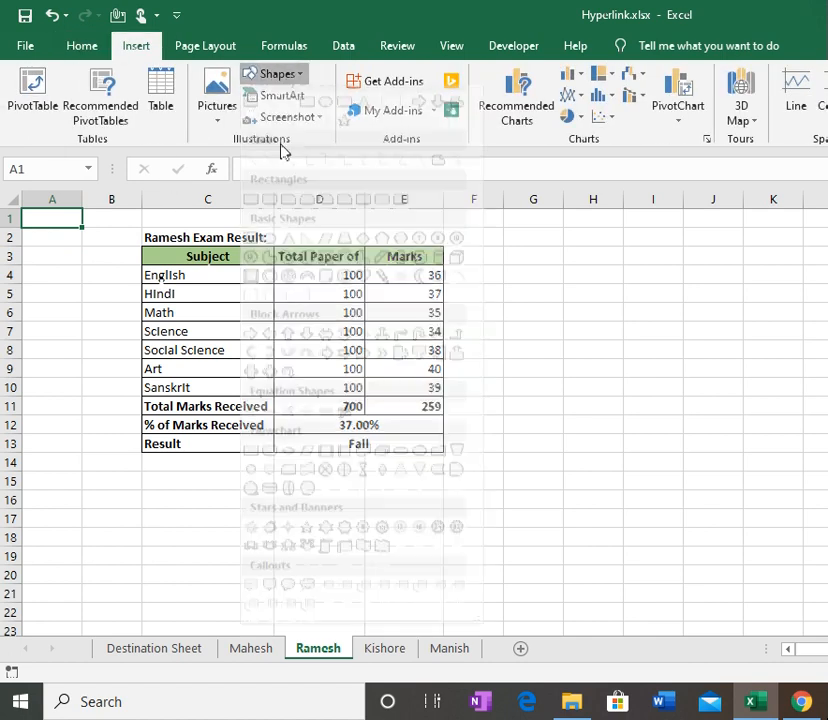
pyautogui.click(270, 347)
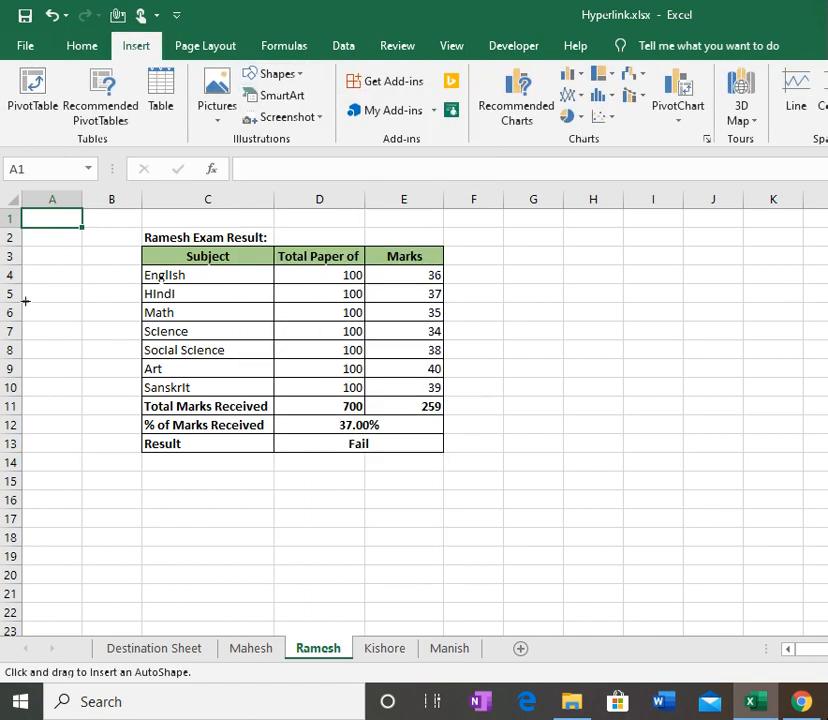
pyautogui.moveTo(36, 271); pyautogui.dragTo(142, 336)
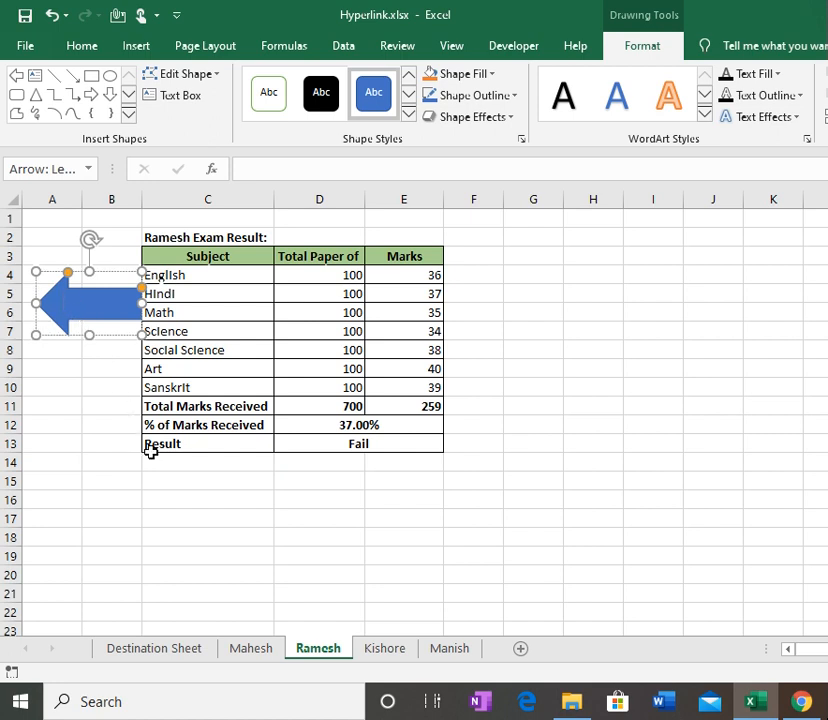
pyautogui.press('capslock')
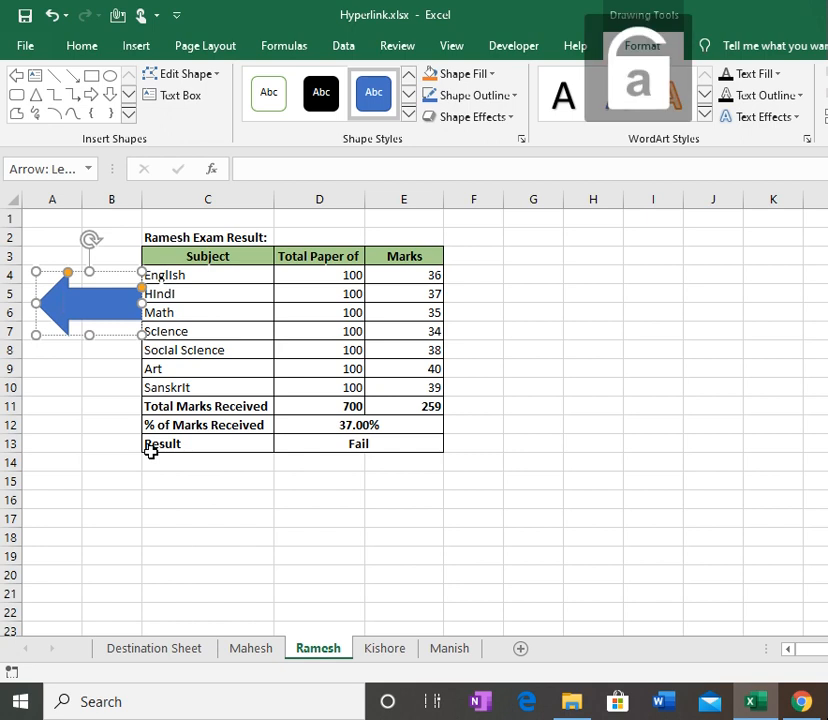
pyautogui.press('capslock')
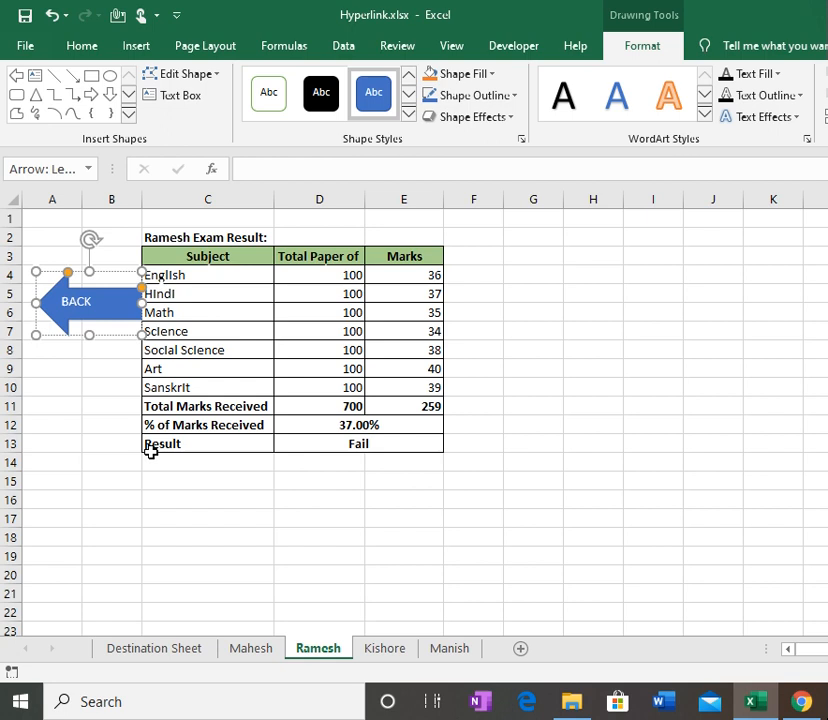
pyautogui.write('GO')
pyautogui.click(157, 535)
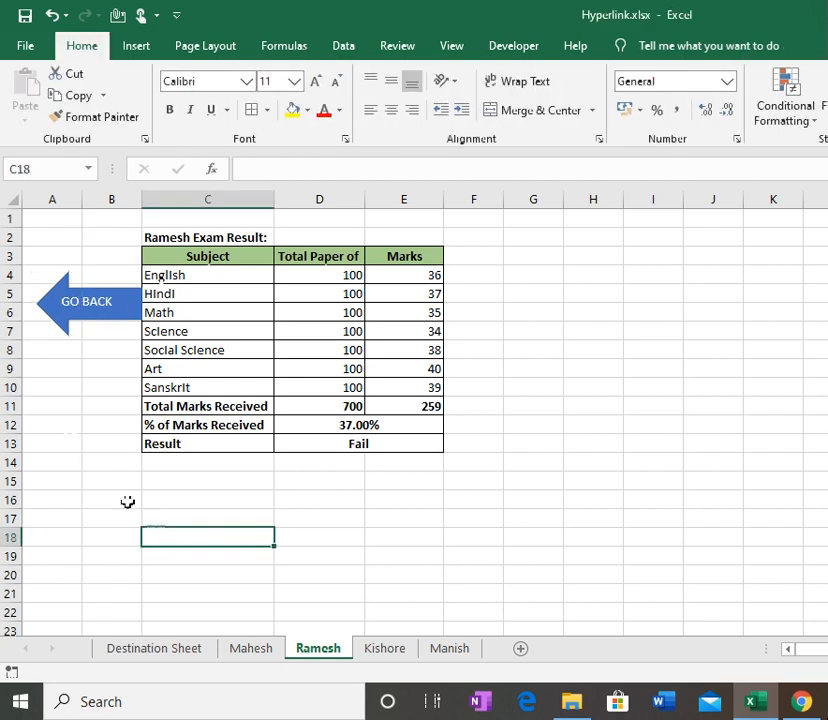
# Step: Link the GO BACK arrow to cell A1 of Destination Sheet, and follow the link to test it
pyautogui.rightClick(65, 318)
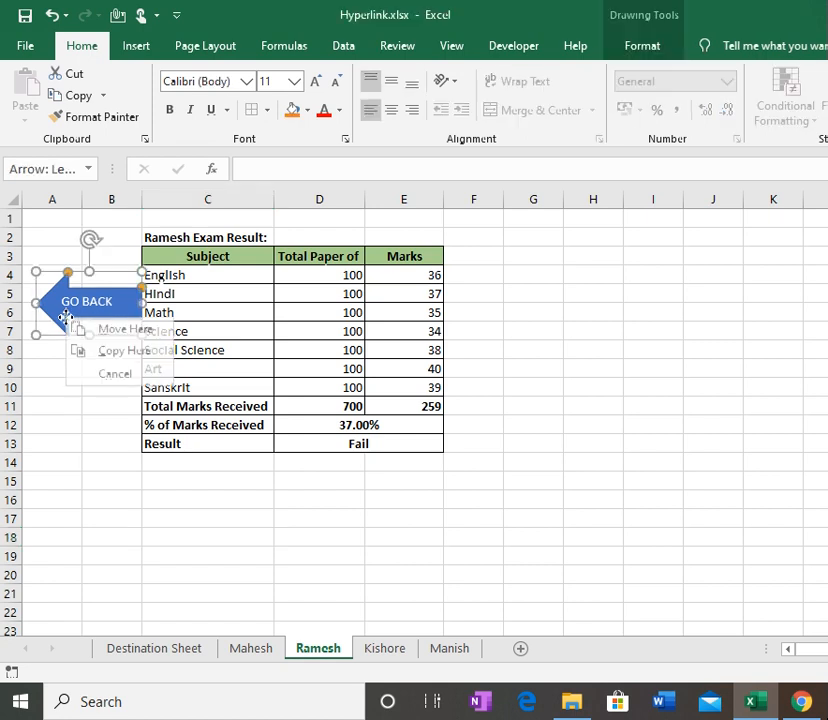
pyautogui.click(74, 418)
pyautogui.click(67, 327)
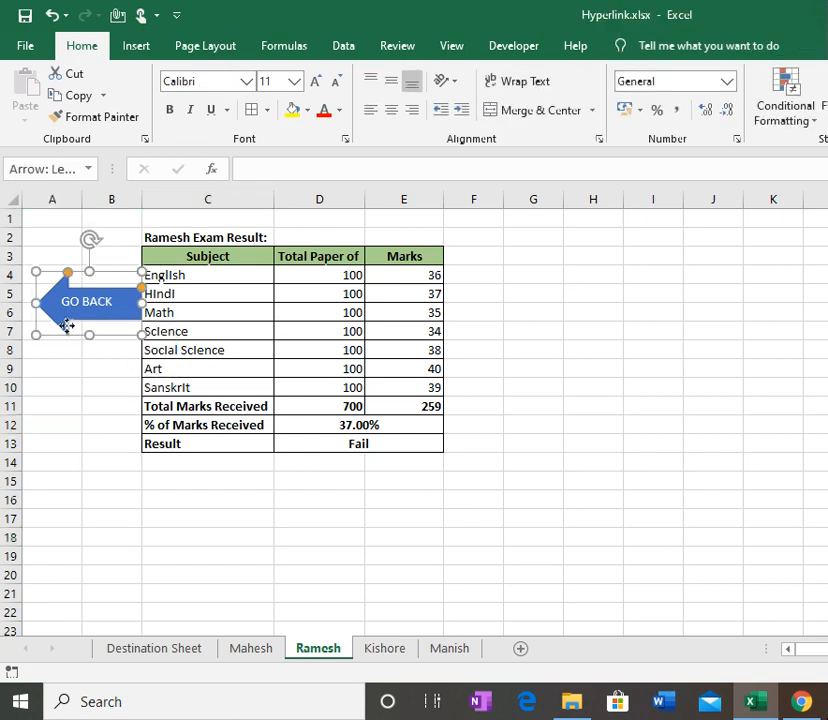
pyautogui.rightClick(65, 335)
pyautogui.click(112, 526)
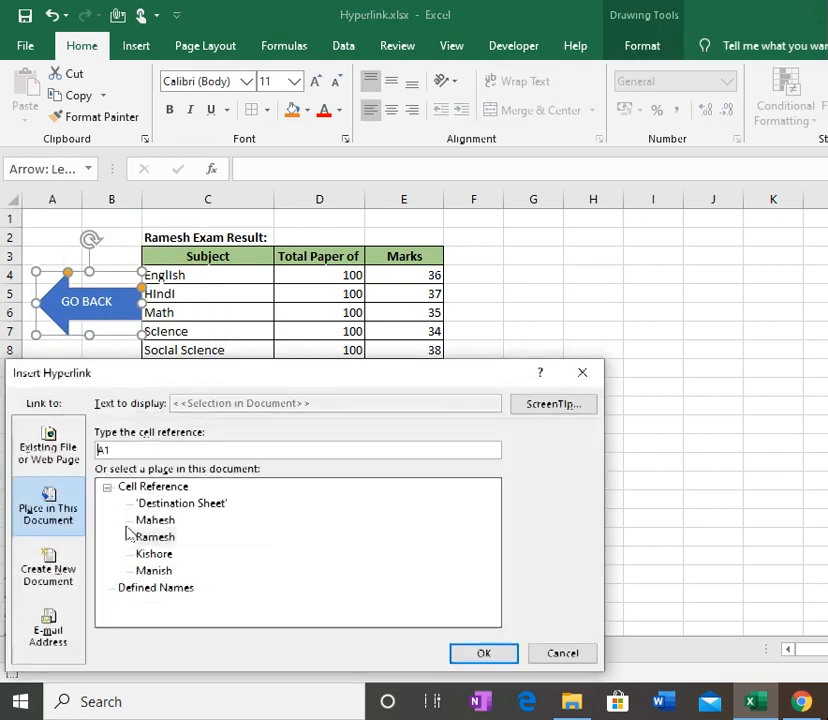
pyautogui.click(175, 503)
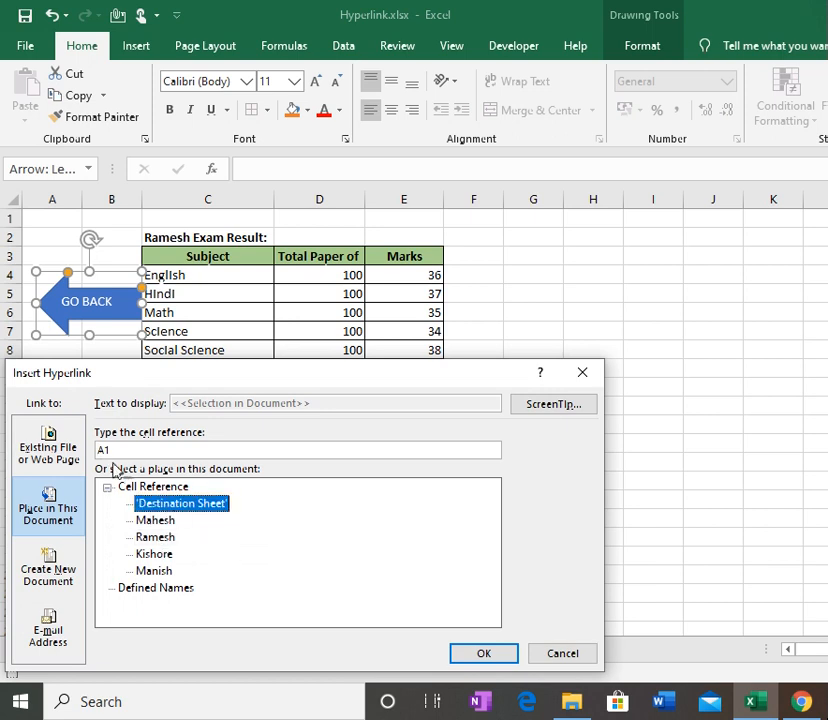
pyautogui.click(471, 658)
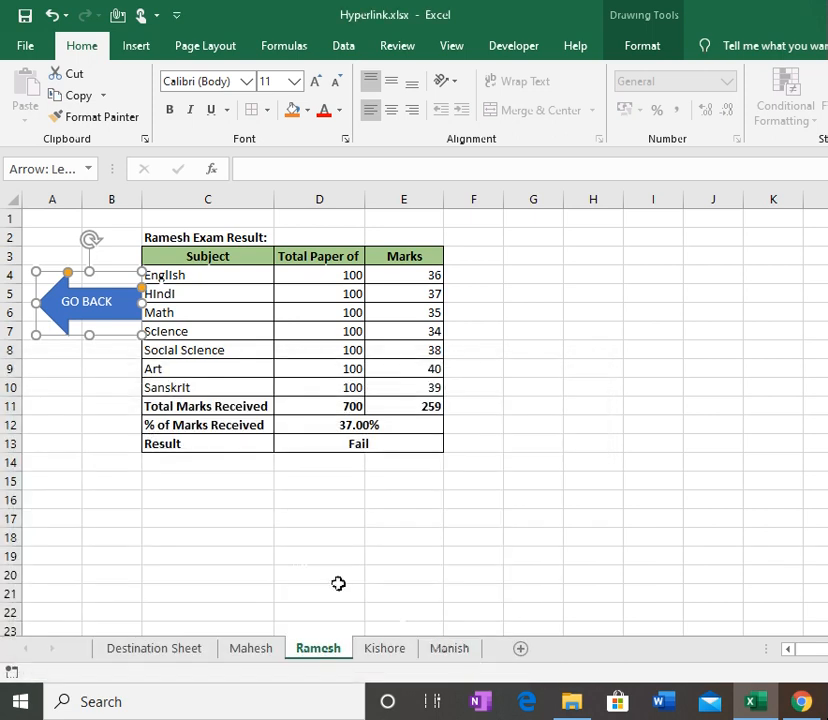
pyautogui.click(168, 462)
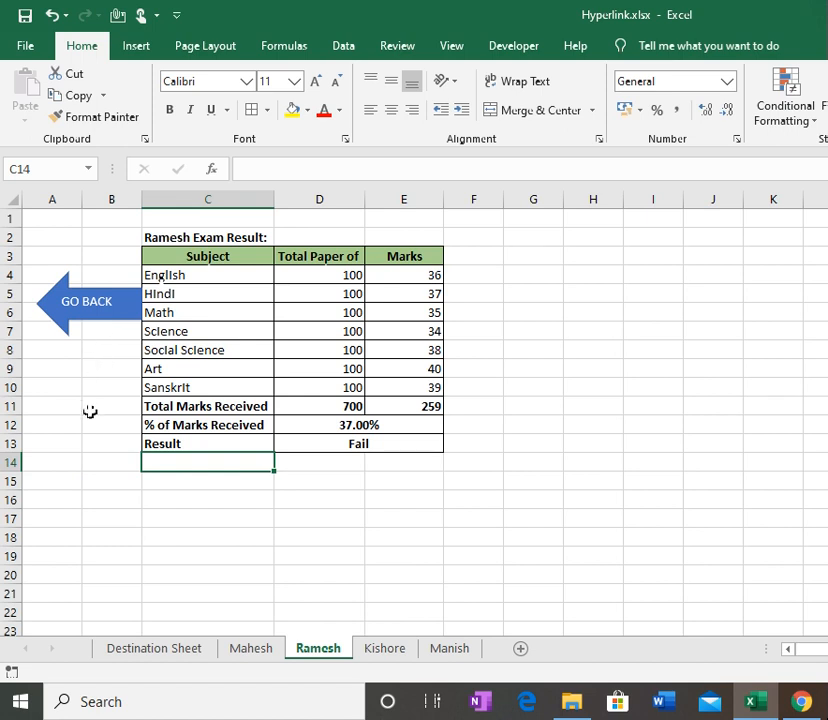
pyautogui.click(63, 313)
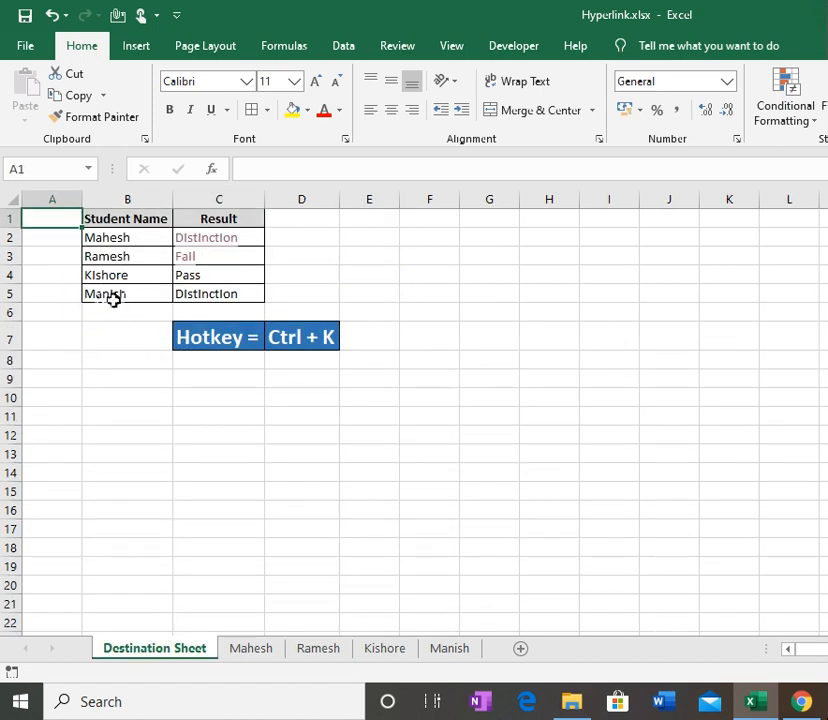
# Step: Link the Pass result in C4 to cell A1 of the third student's sheet, and follow the link to test it
pyautogui.click(205, 277)
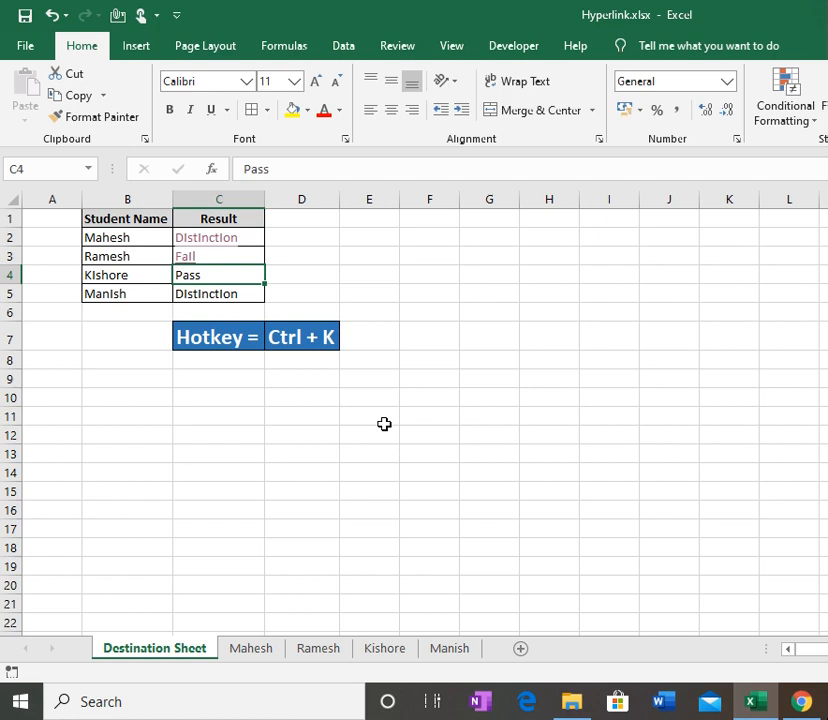
pyautogui.hotkey('ctrl', 'k')
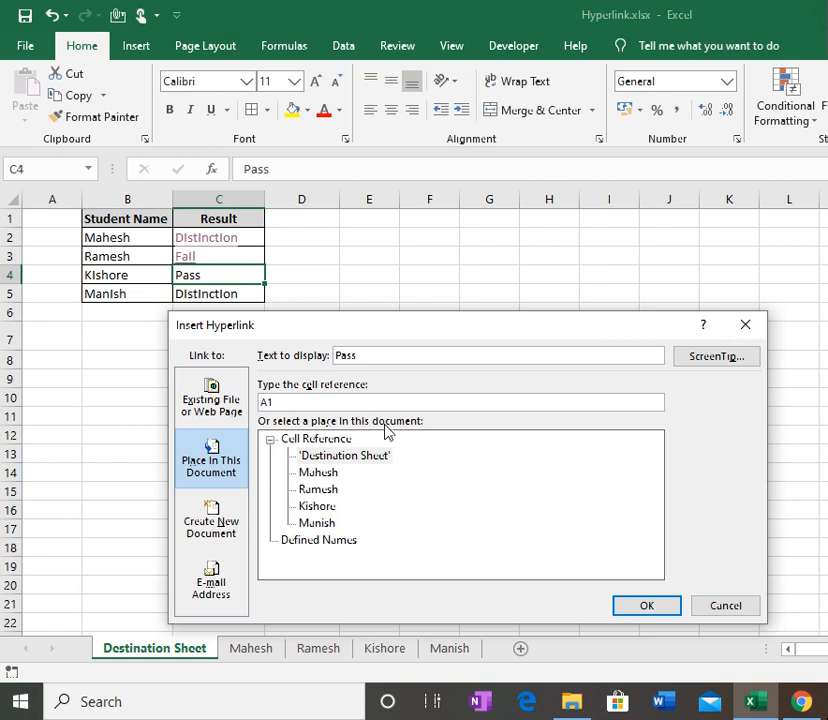
pyautogui.click(321, 508)
pyautogui.click(646, 606)
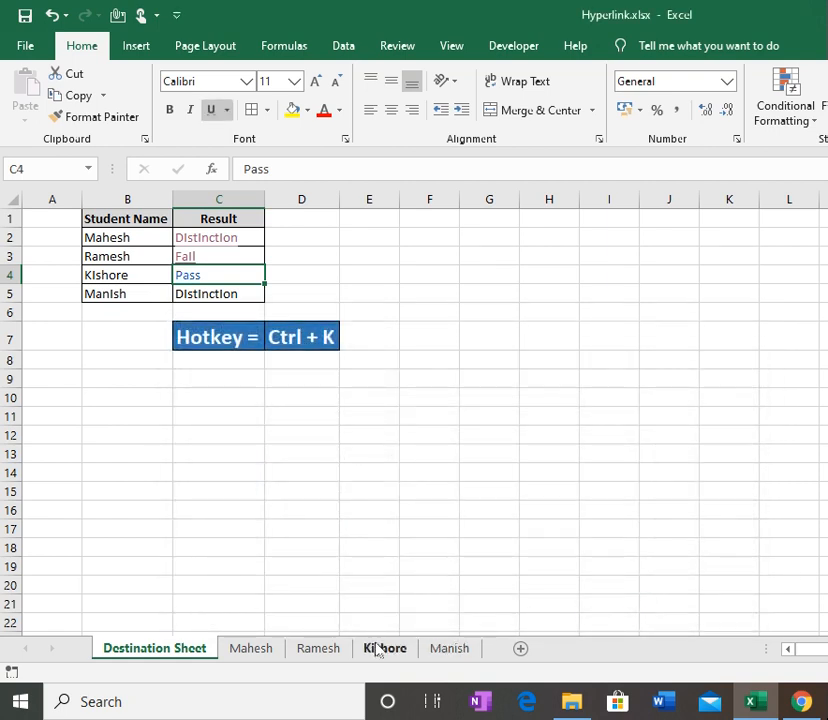
pyautogui.click(212, 313)
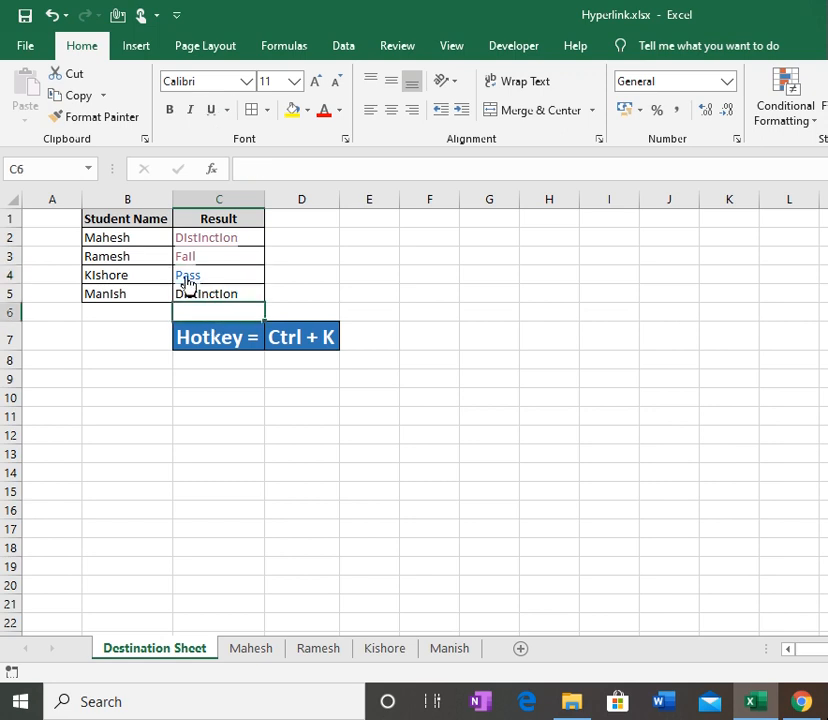
pyautogui.click(187, 280)
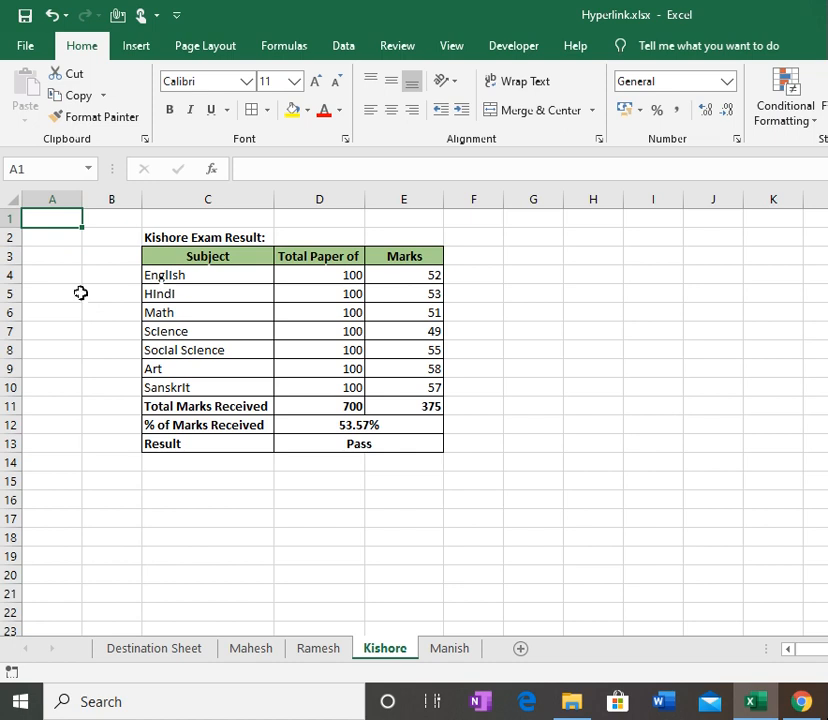
pyautogui.click(312, 649)
pyautogui.click(264, 650)
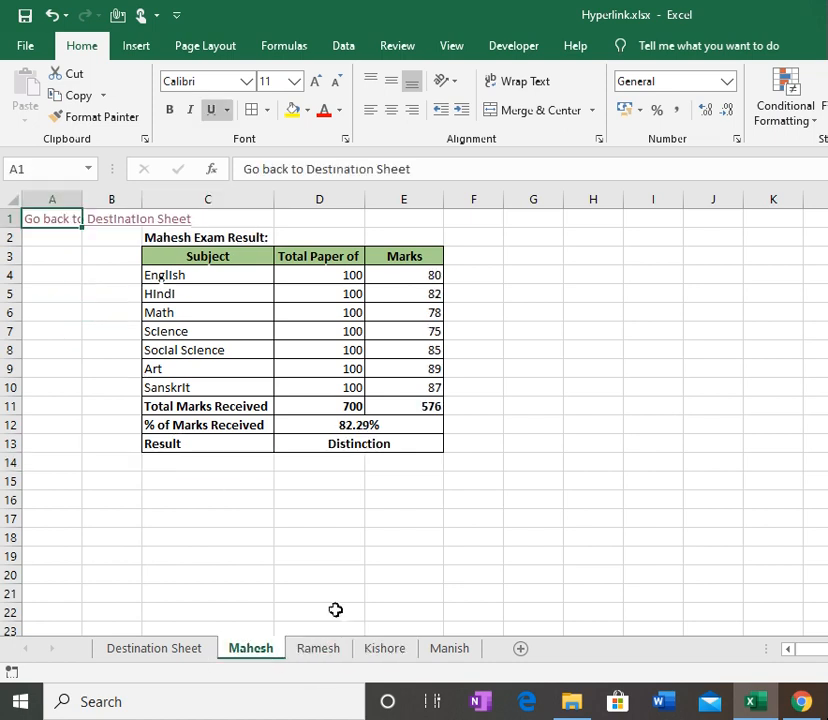
pyautogui.click(378, 650)
pyautogui.click(66, 233)
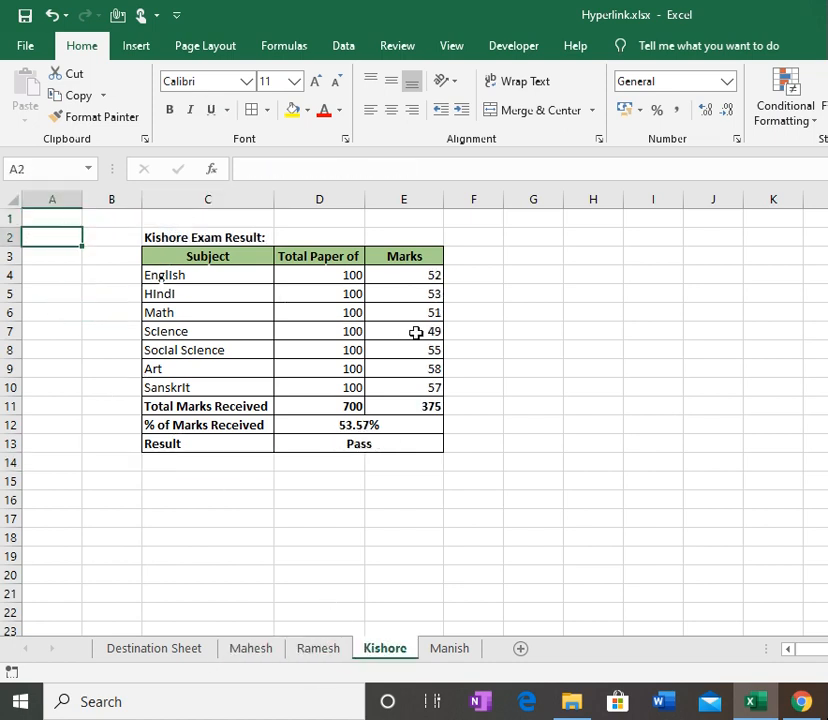
pyautogui.write('ba')
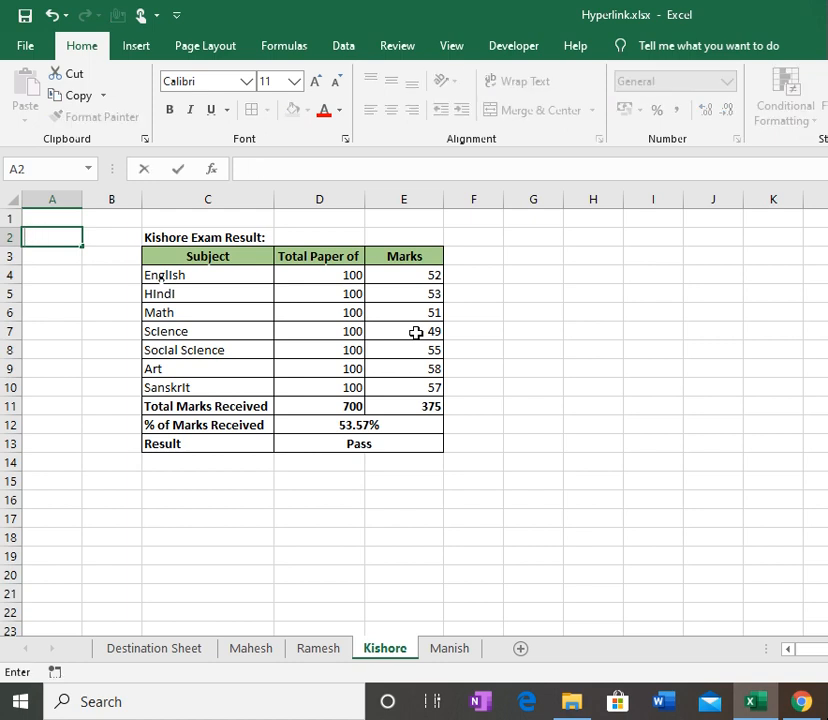
pyautogui.press('Escape')
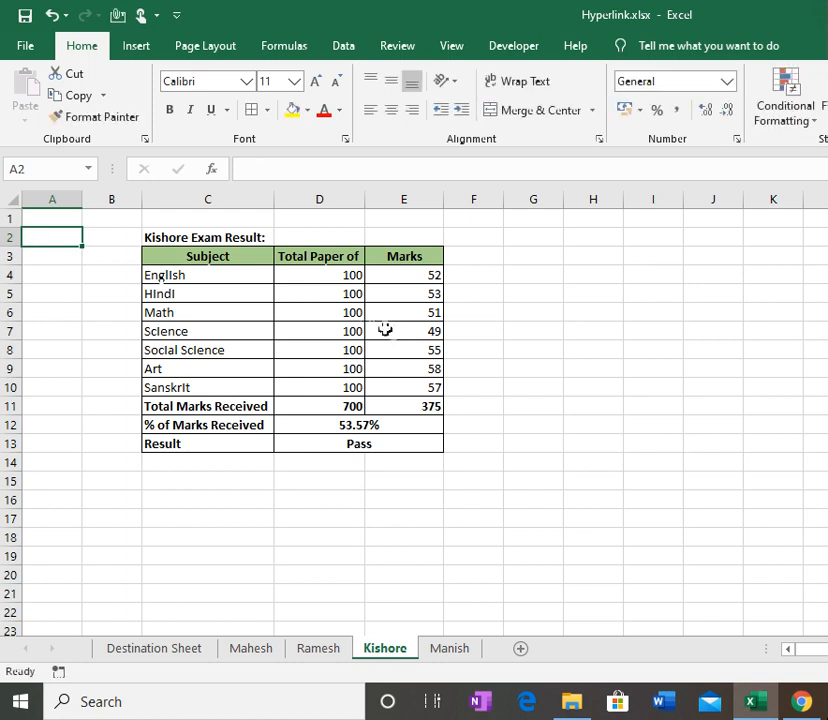
# Step: Insert a hyperlink in H9 of the third student's sheet to cell A1 of Destination Sheet, displayed as Back to Destination
pyautogui.click(575, 365)
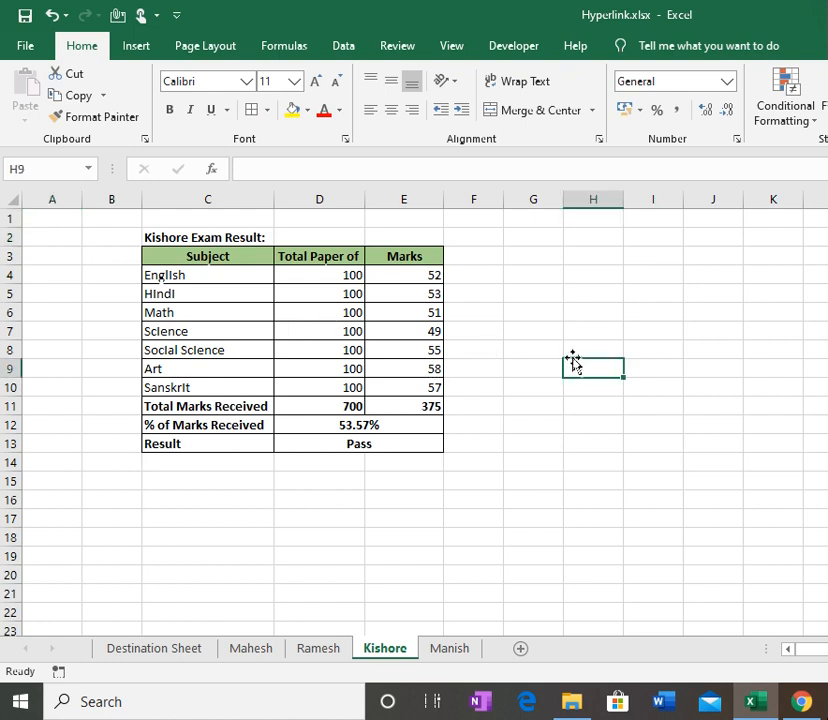
pyautogui.hotkey('ctrl', 'k')
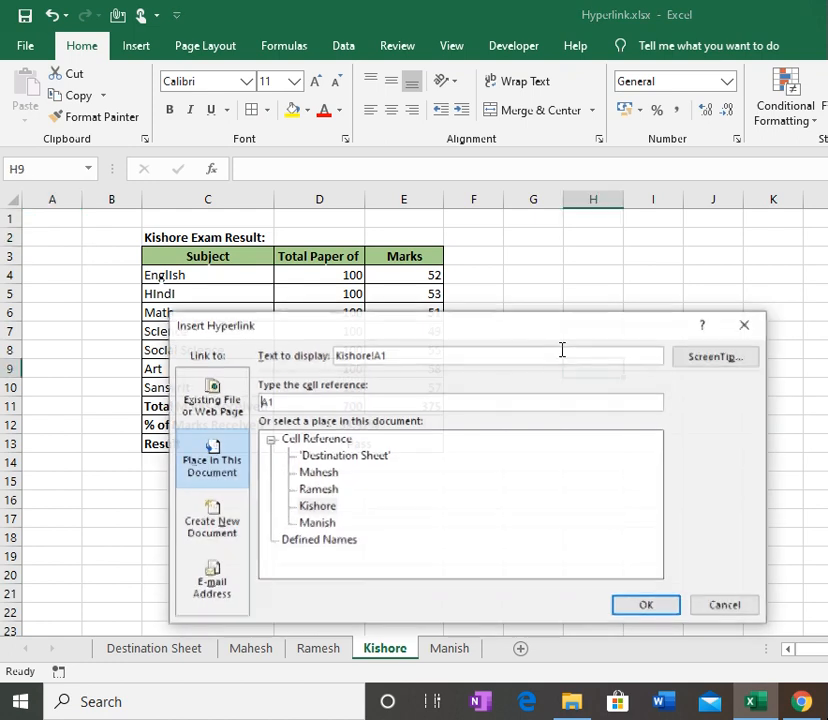
pyautogui.moveTo(427, 325); pyautogui.dragTo(443, 355)
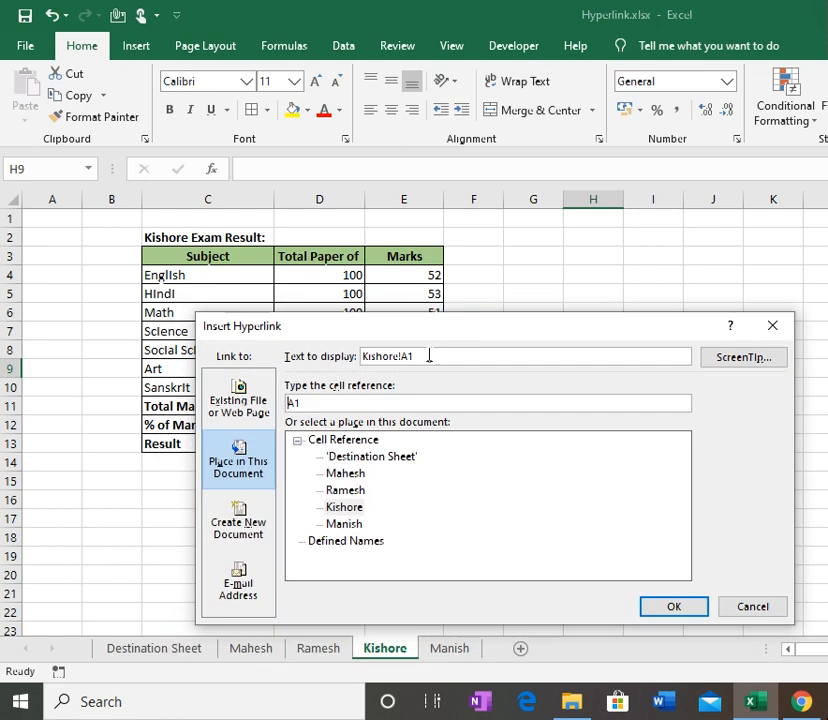
pyautogui.click(361, 459)
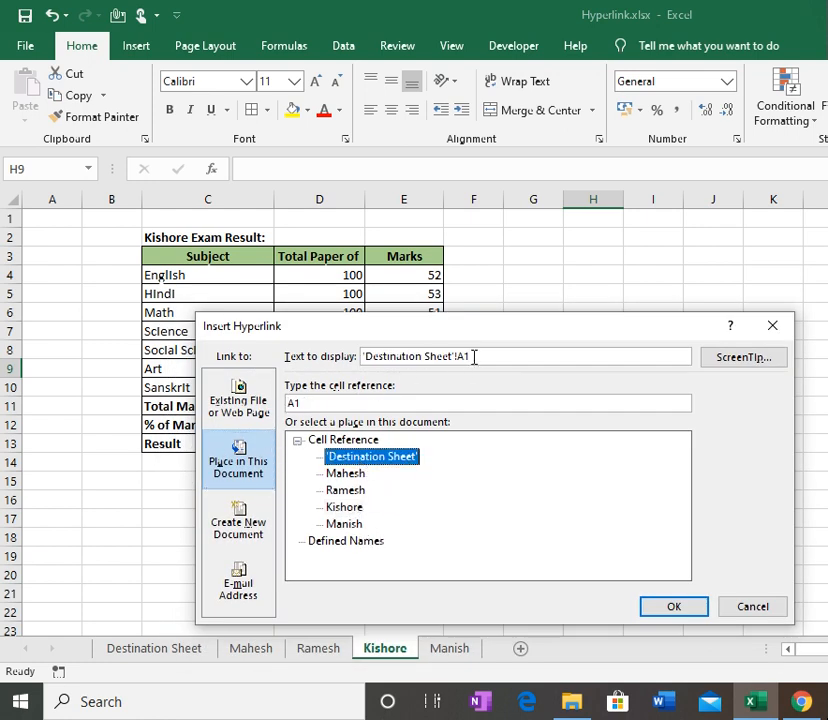
pyautogui.moveTo(474, 356); pyautogui.dragTo(361, 346)
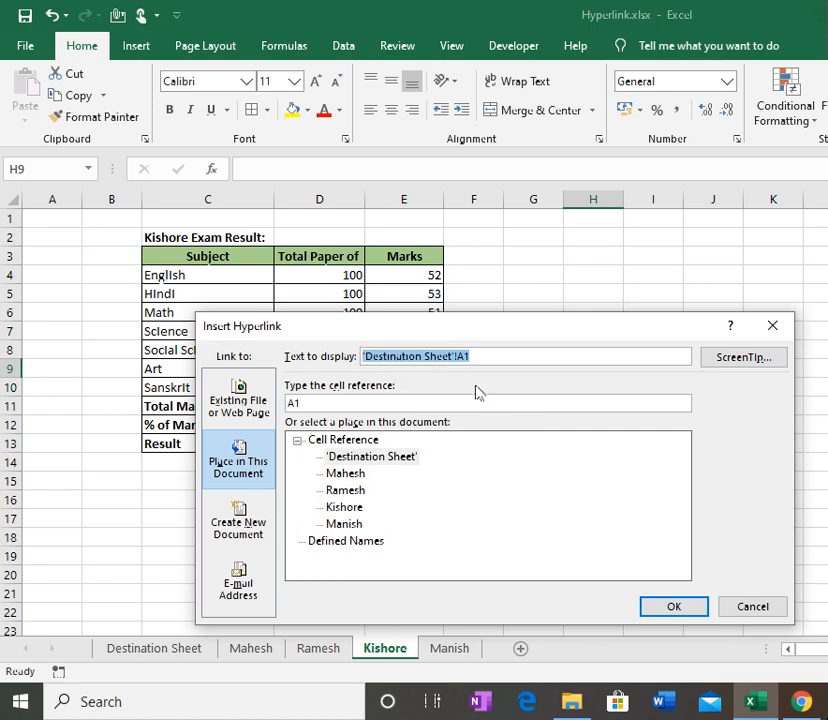
pyautogui.write('bu')
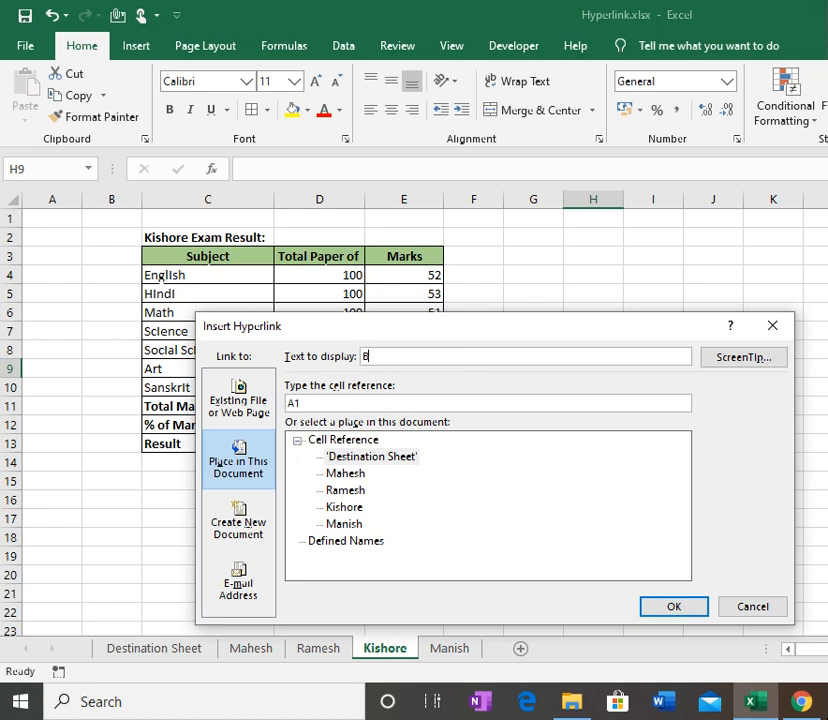
pyautogui.write('a')
pyautogui.write('k to Destination')
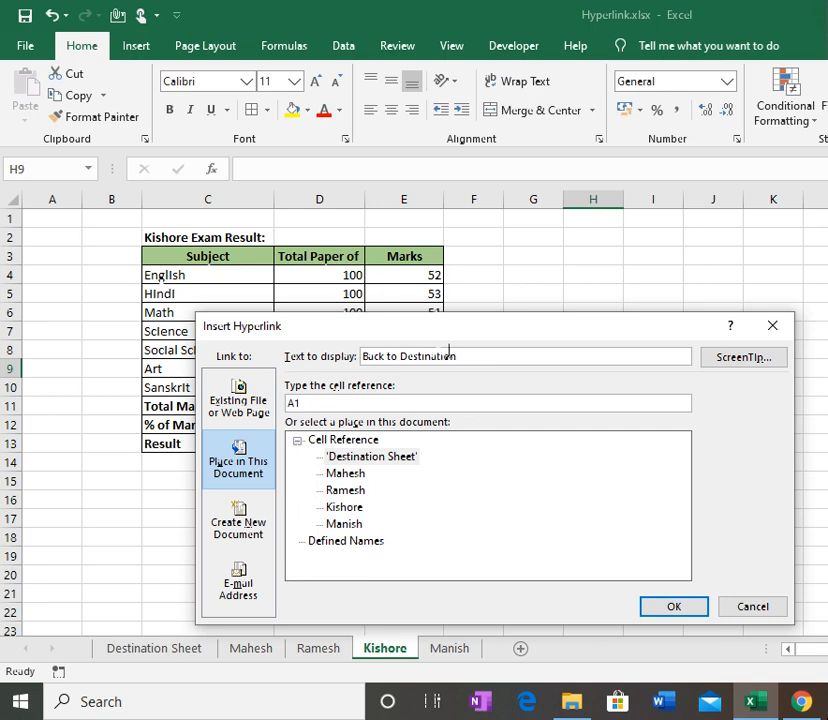
pyautogui.click(671, 608)
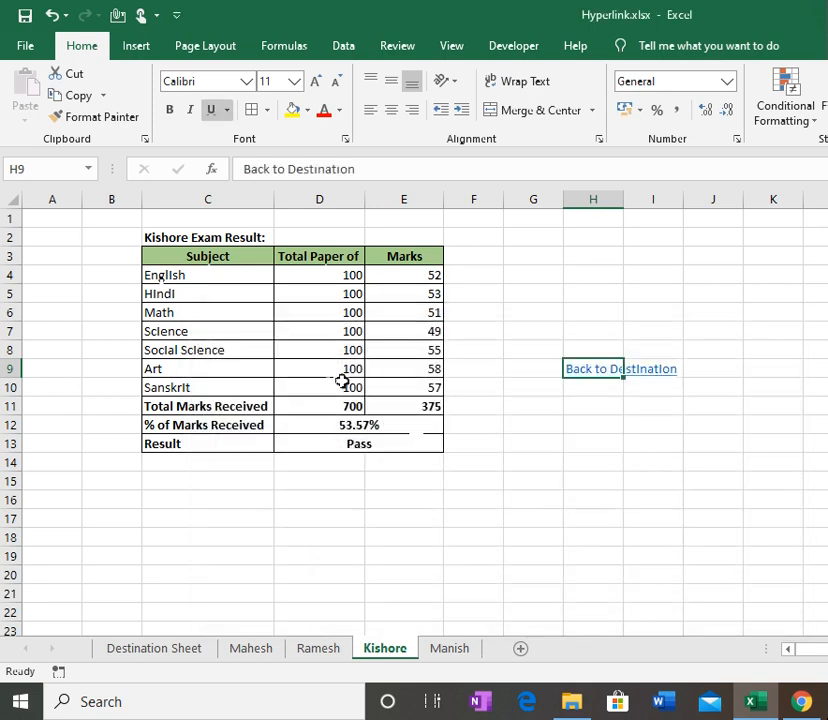
# Step: Follow the Back to Destination link in H9 to test it
pyautogui.press('Down')
pyautogui.press('Down')
pyautogui.press('Down')
pyautogui.click(592, 375)
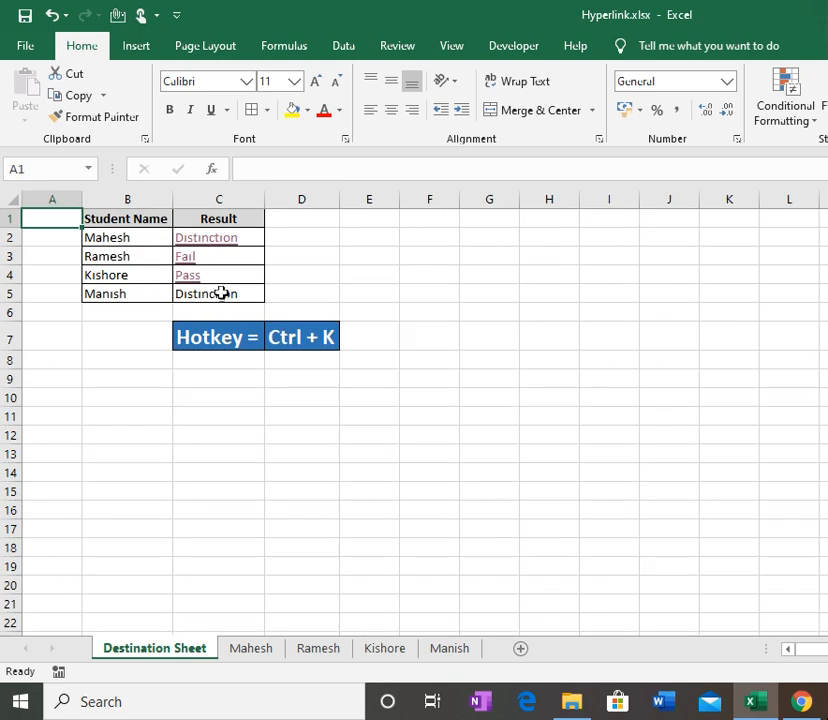
# Step: Link the Distinction result in C5 to cell A1 of the fourth student's sheet, and follow the link to test it
pyautogui.click(201, 298)
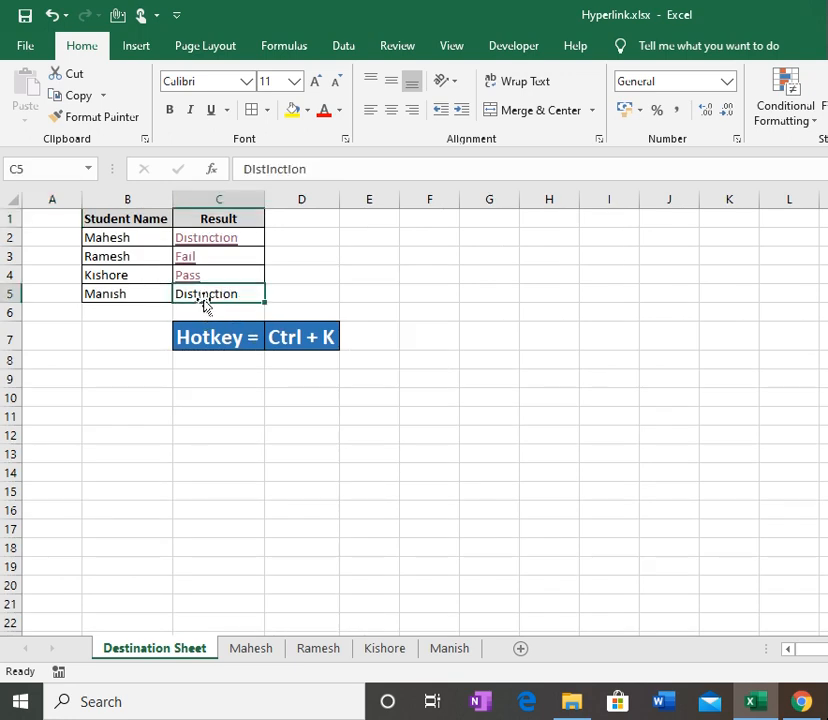
pyautogui.rightClick(206, 295)
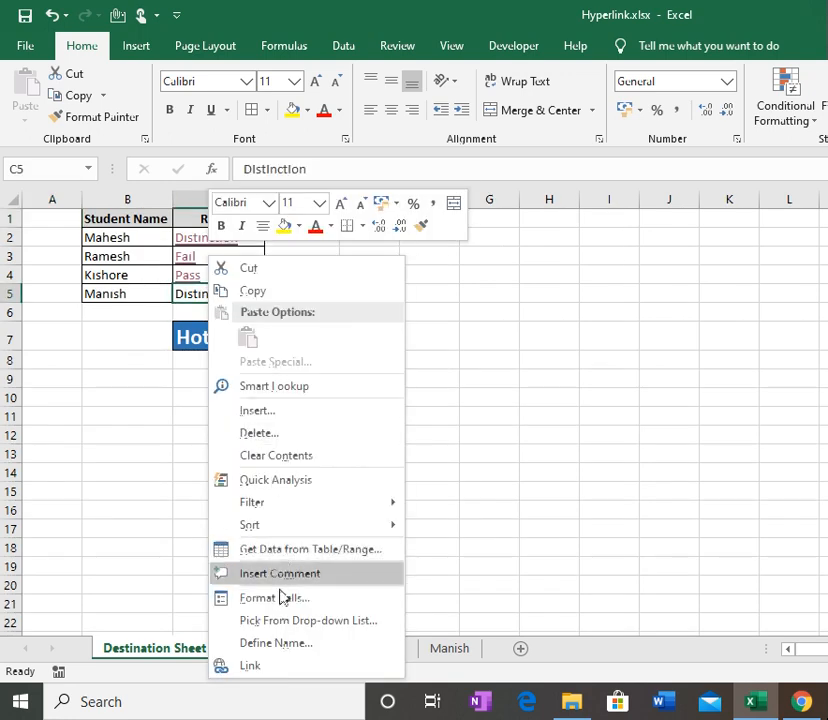
pyautogui.click(282, 666)
pyautogui.click(166, 580)
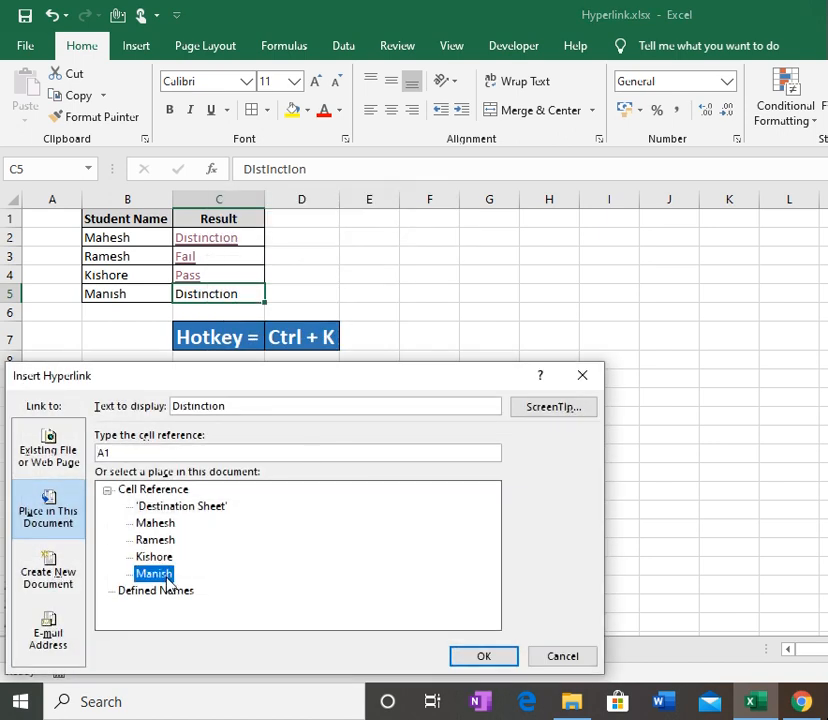
pyautogui.click(483, 656)
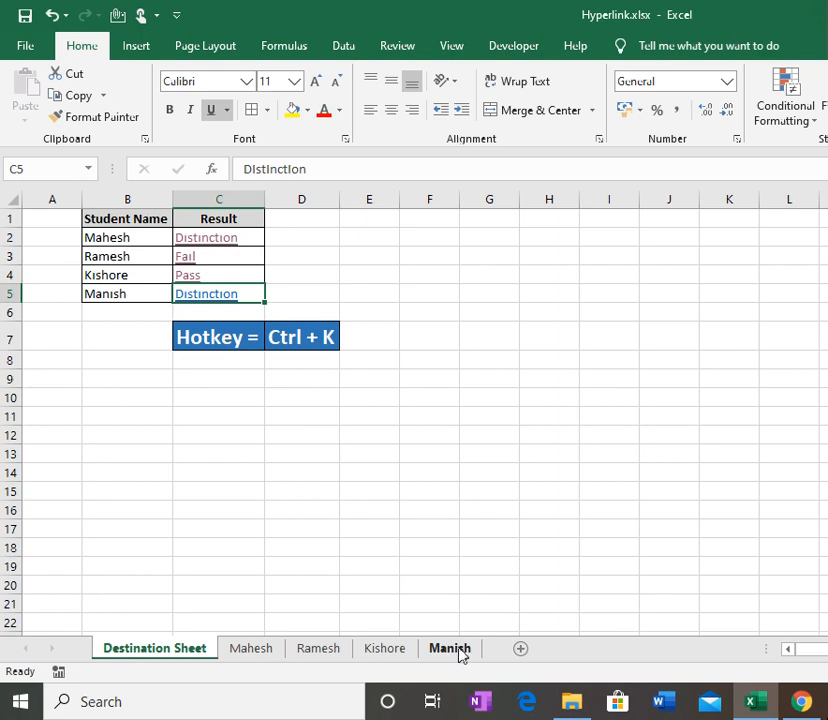
pyautogui.click(218, 435)
pyautogui.click(214, 296)
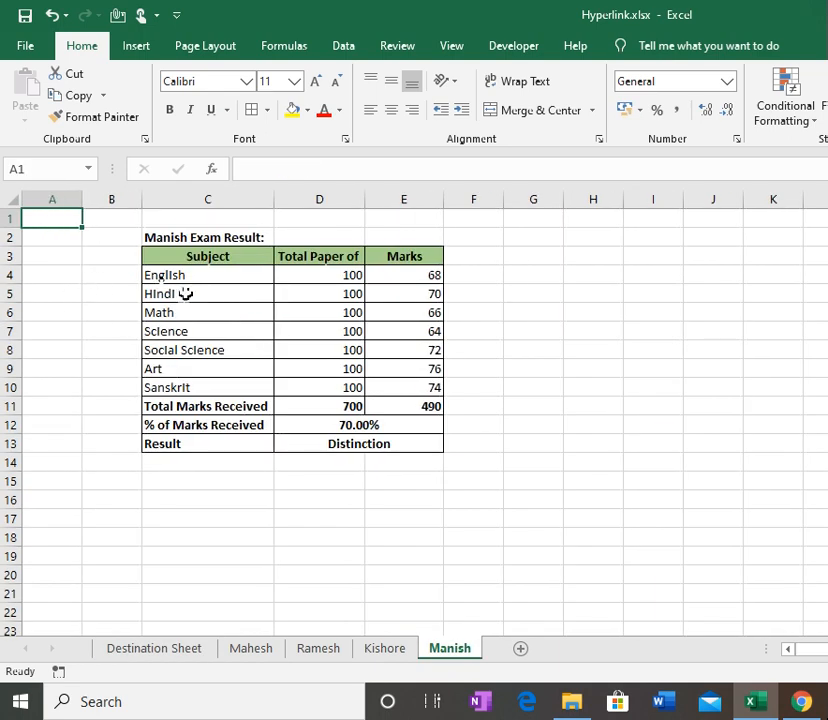
# Step: Link the exam result heading in C2 of the fourth student's sheet to cell A1 of Destination Sheet, and follow the link to test it
pyautogui.rightClick(159, 239)
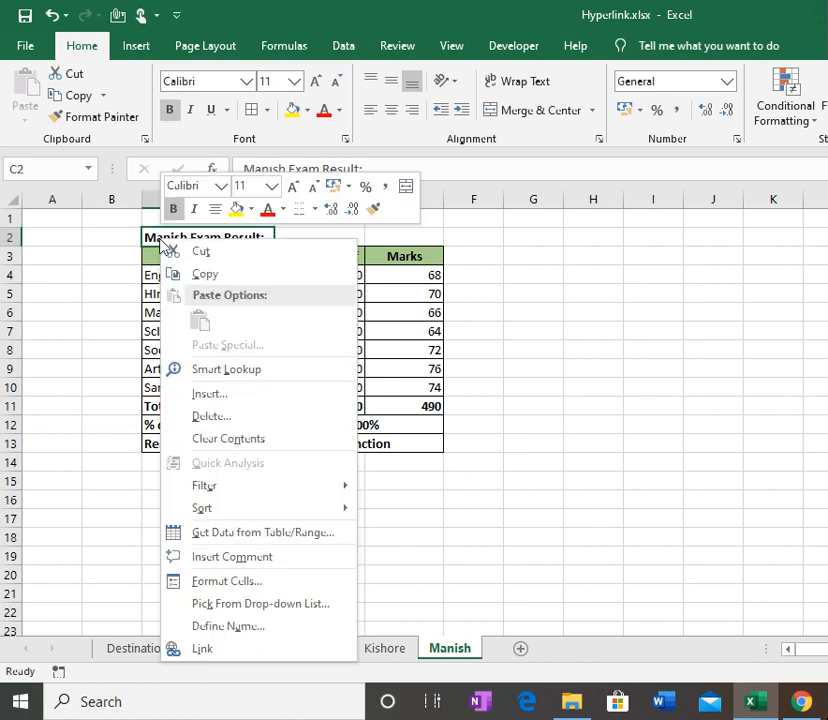
pyautogui.click(218, 649)
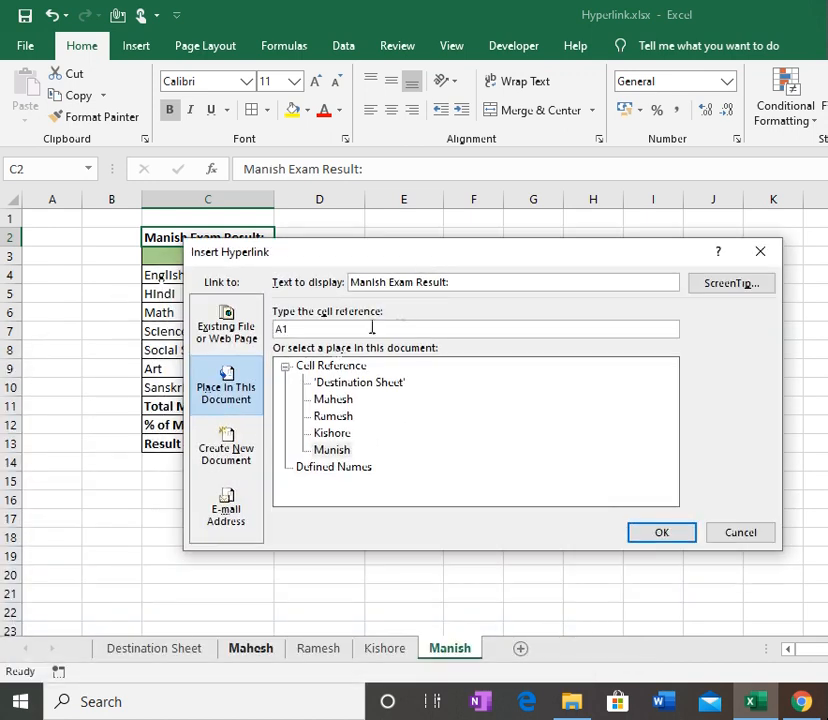
pyautogui.click(358, 385)
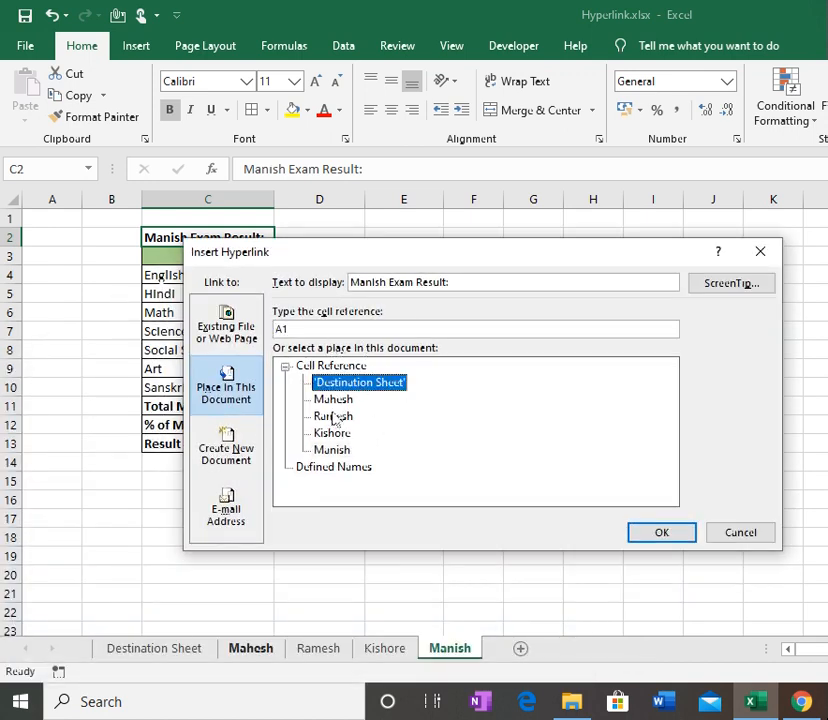
pyautogui.click(662, 534)
pyautogui.click(285, 366)
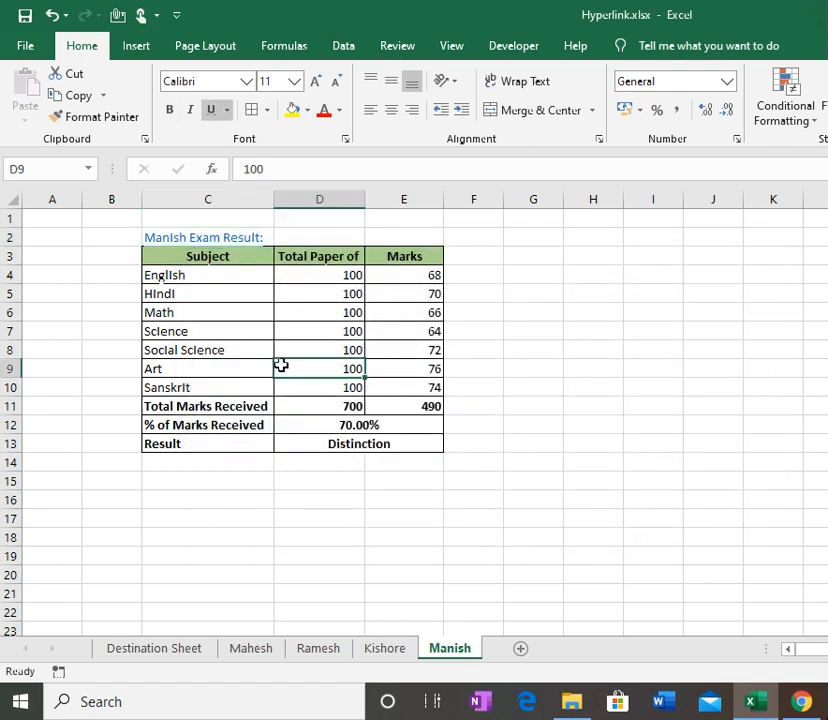
pyautogui.click(220, 246)
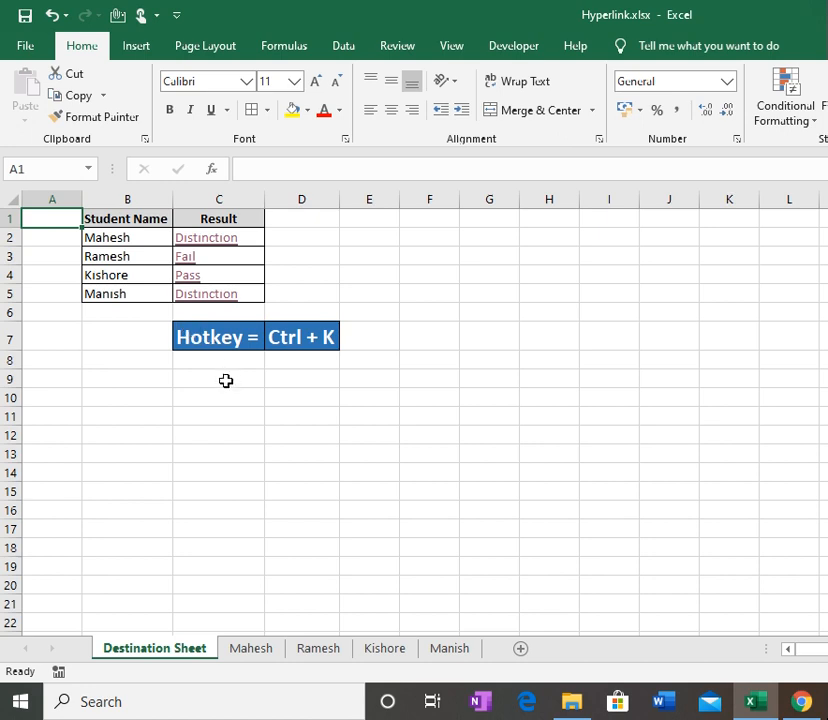
# Step: Test the result links in C5 and C2 of Destination Sheet together with the return links on the fourth and first students' sheets
pyautogui.click(205, 295)
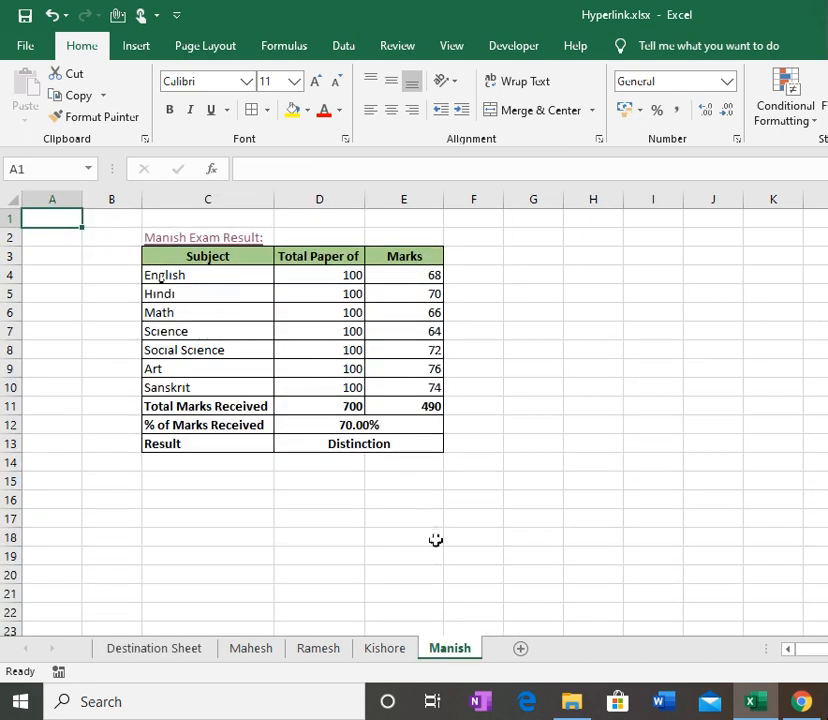
pyautogui.click(226, 240)
pyautogui.click(215, 241)
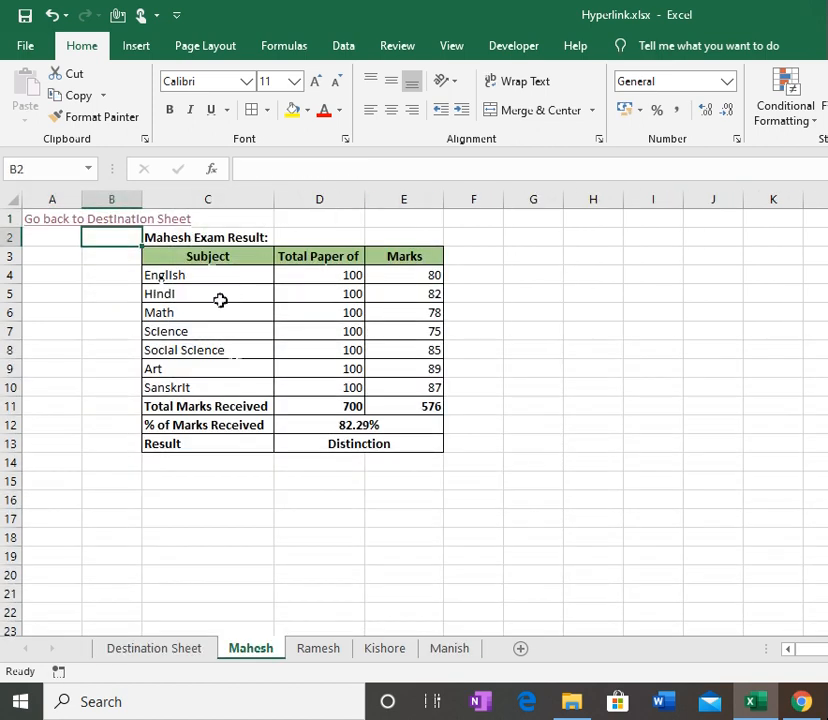
pyautogui.click(74, 220)
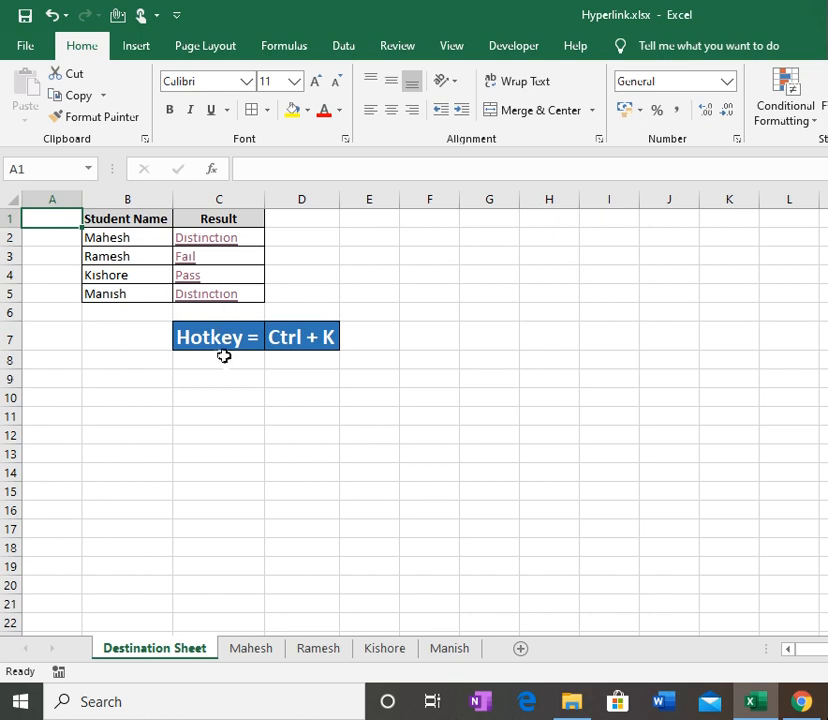
# Step: Enter the heading Important Document/ Regulatory related Files in cell B9 of Destination Sheet
pyautogui.click(111, 376)
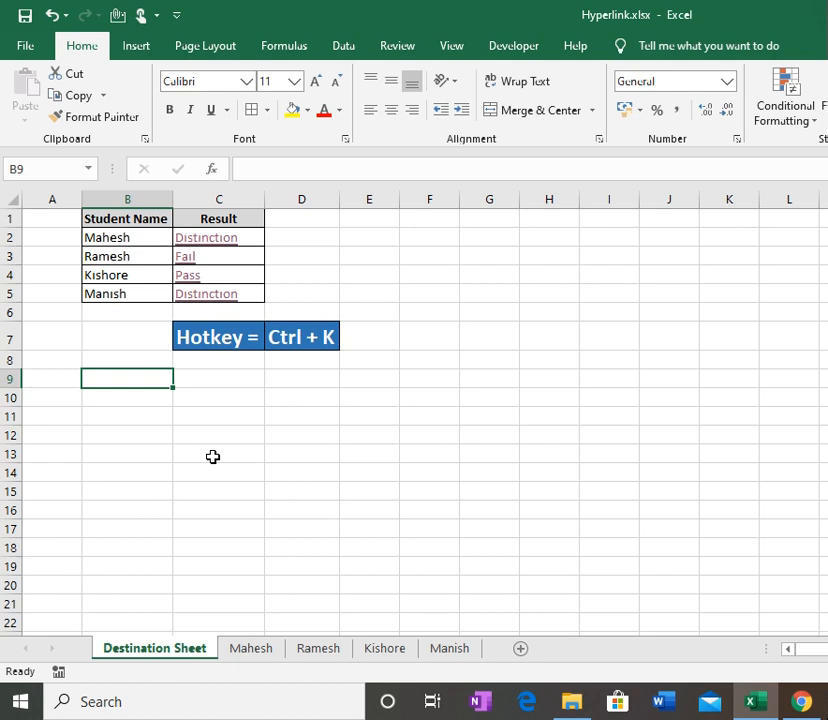
pyautogui.write('Ip')
pyautogui.press('BackSpace')
pyautogui.write('mportant Documents')
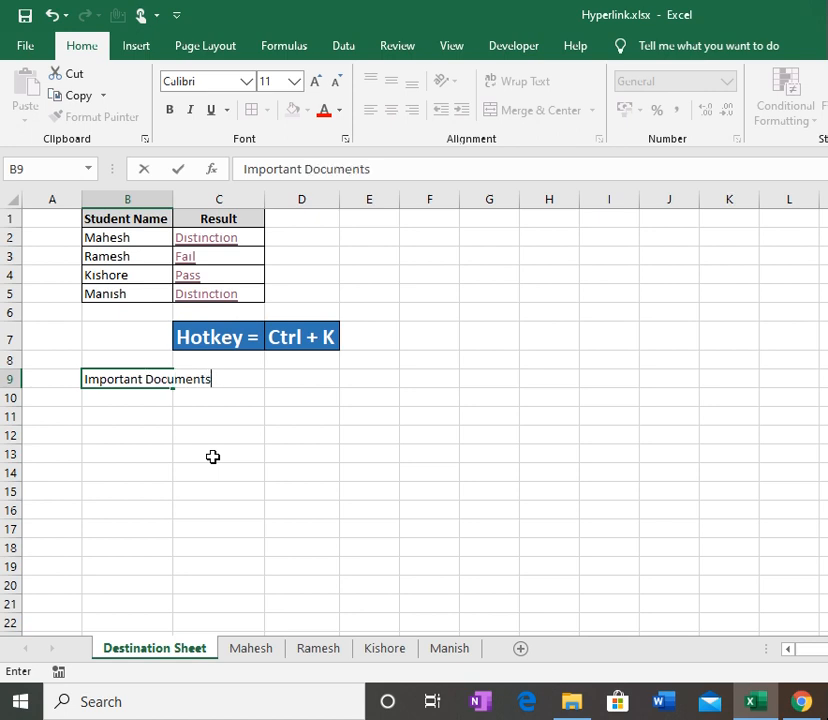
pyautogui.press('BackSpace')
pyautogui.write('/ Regula')
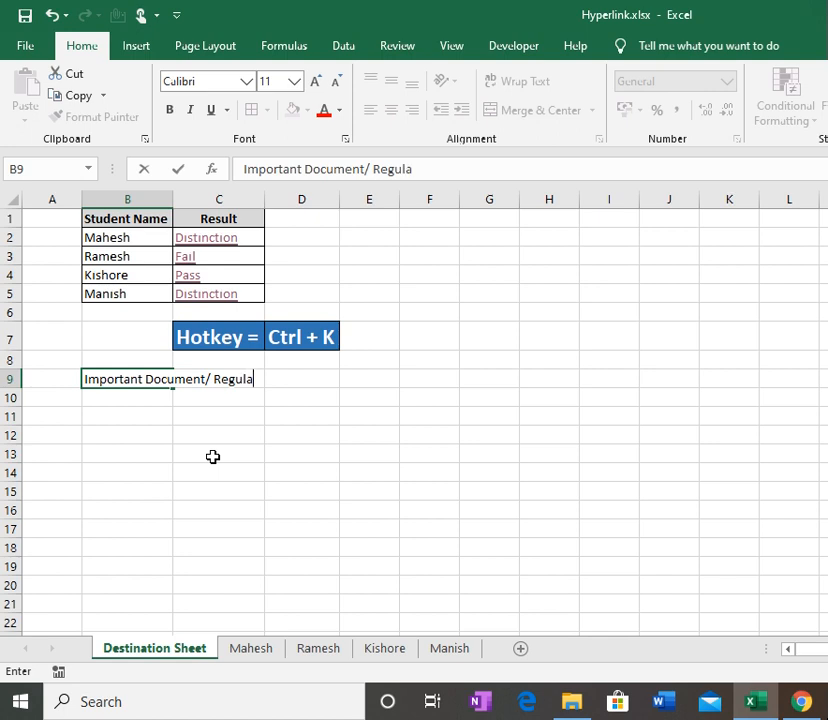
pyautogui.write('tory relat')
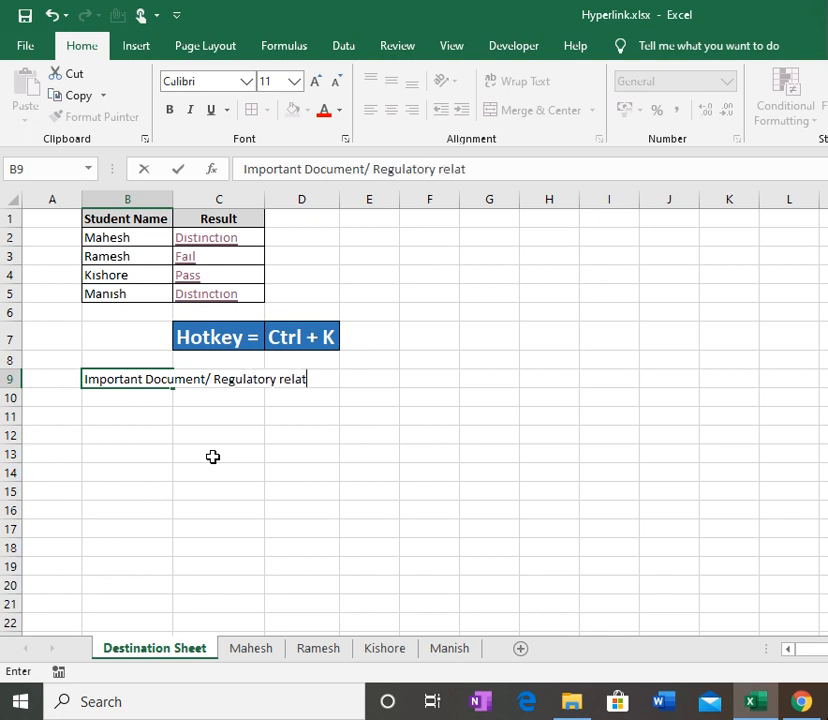
pyautogui.write('ed docu')
pyautogui.press('BackSpace')
pyautogui.press('BackSpace')
pyautogui.press('BackSpace')
pyautogui.press('BackSpace')
pyautogui.write('Files')
pyautogui.press('Return')
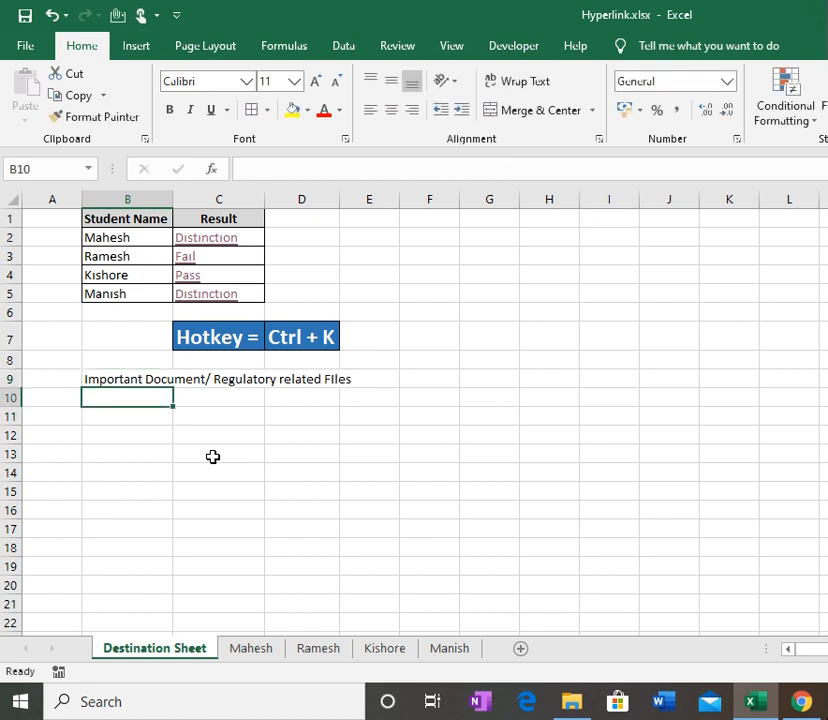
# Step: Add a colon to the end of the heading in B9 and make it bold
pyautogui.press('Up')
pyautogui.press('F2')
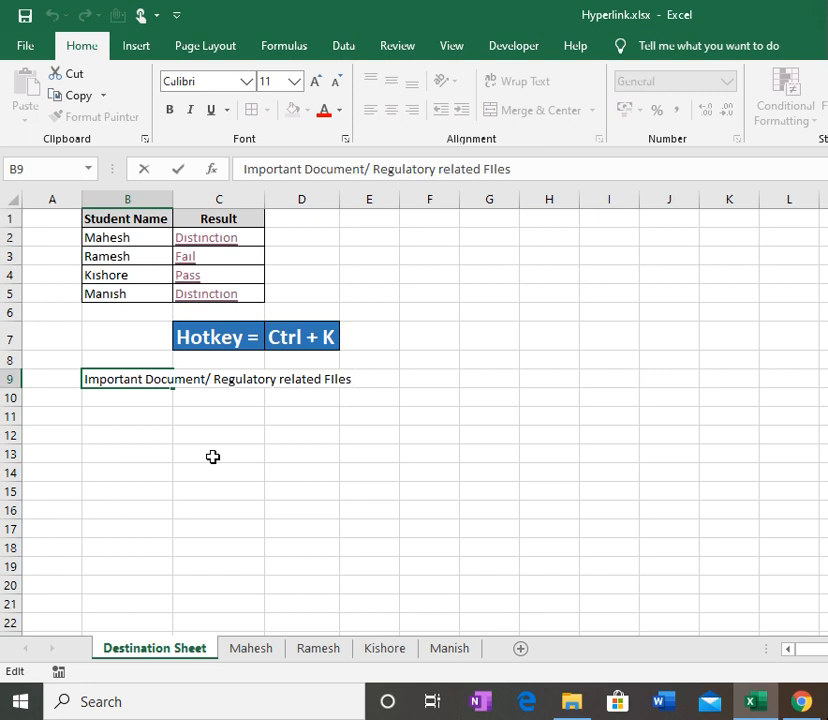
pyautogui.write(':')
pyautogui.press('Return')
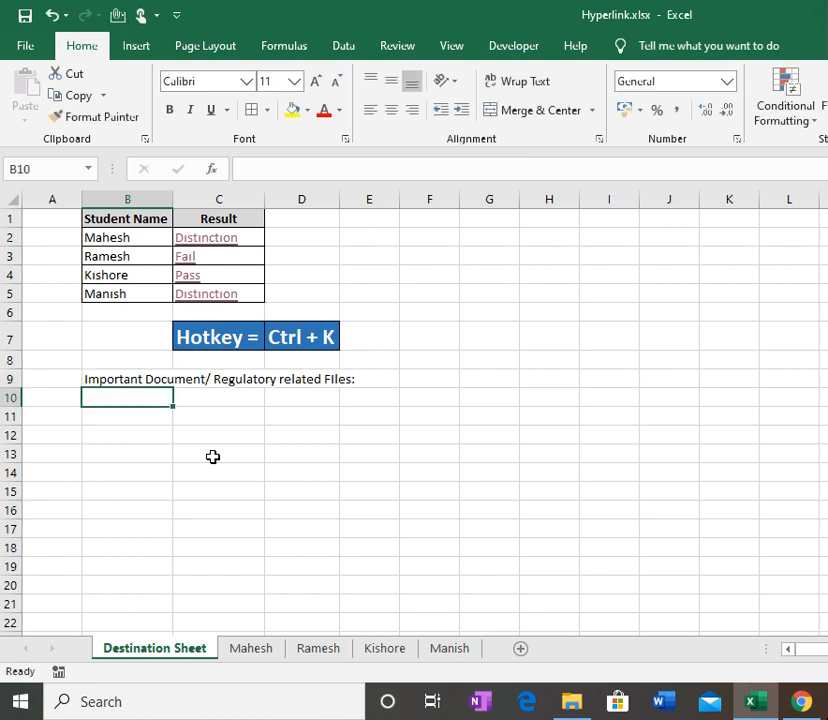
pyautogui.press('Up')
pyautogui.hotkey('ctrl', 'k')
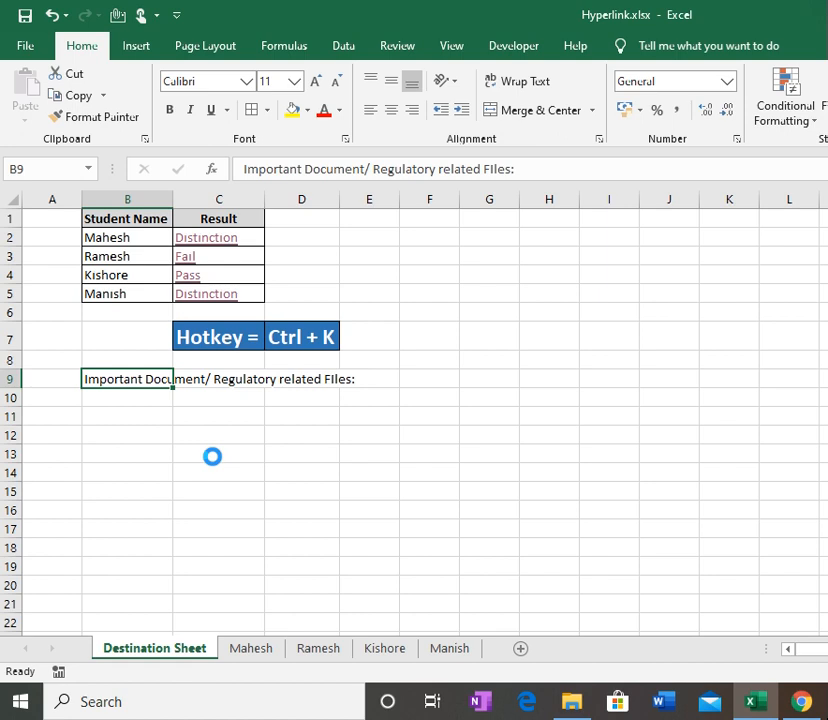
pyautogui.hotkey('ctrl', 'b')
pyautogui.press('Return')
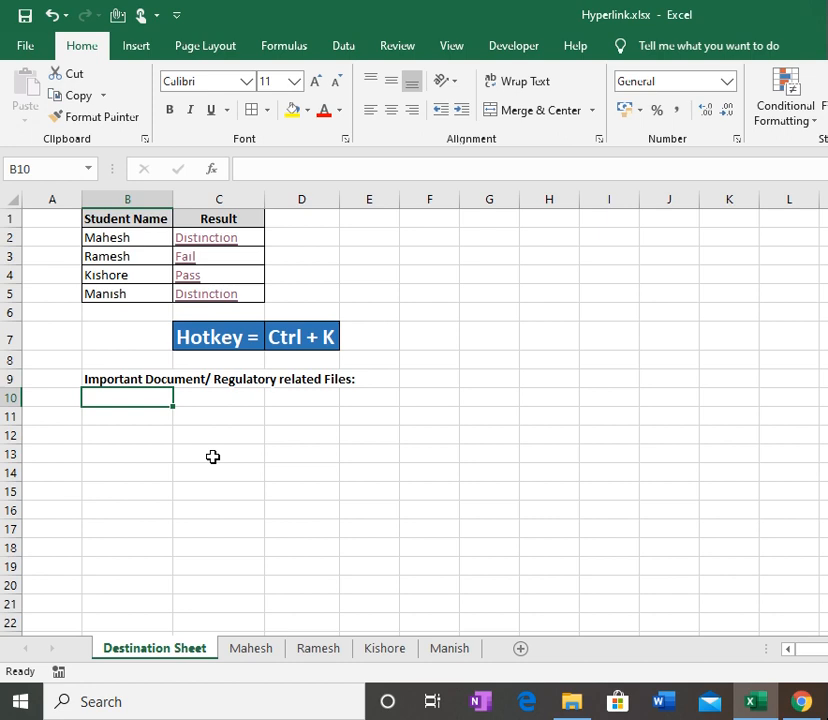
# Step: Enter the label Last - Google Drive Linking in cell B10 of Destination Sheet and save the workbook
pyautogui.write('T')
pyautogui.press('BackSpace')
pyautogui.write('Las')
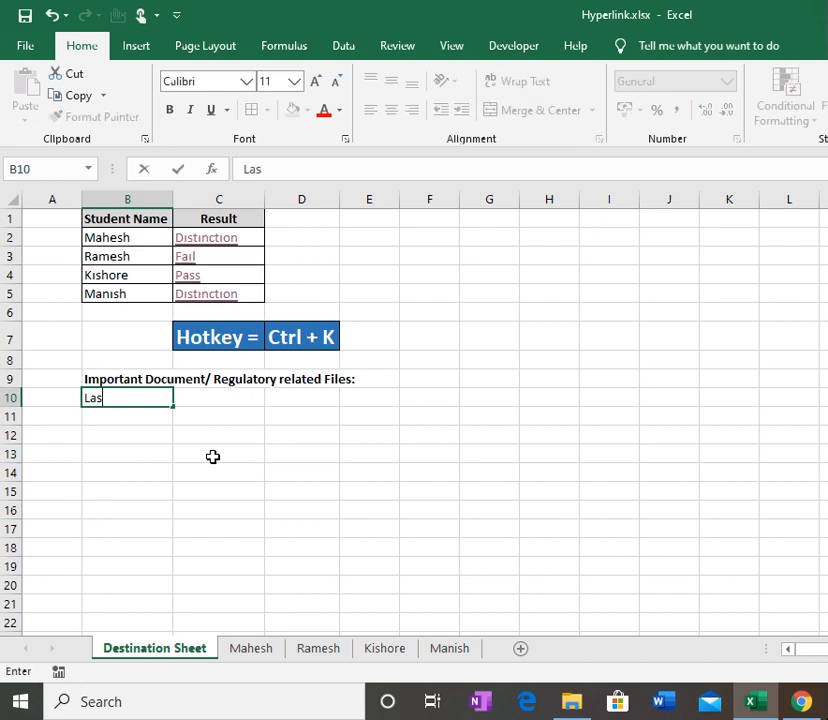
pyautogui.write('t -Google Drive Linking')
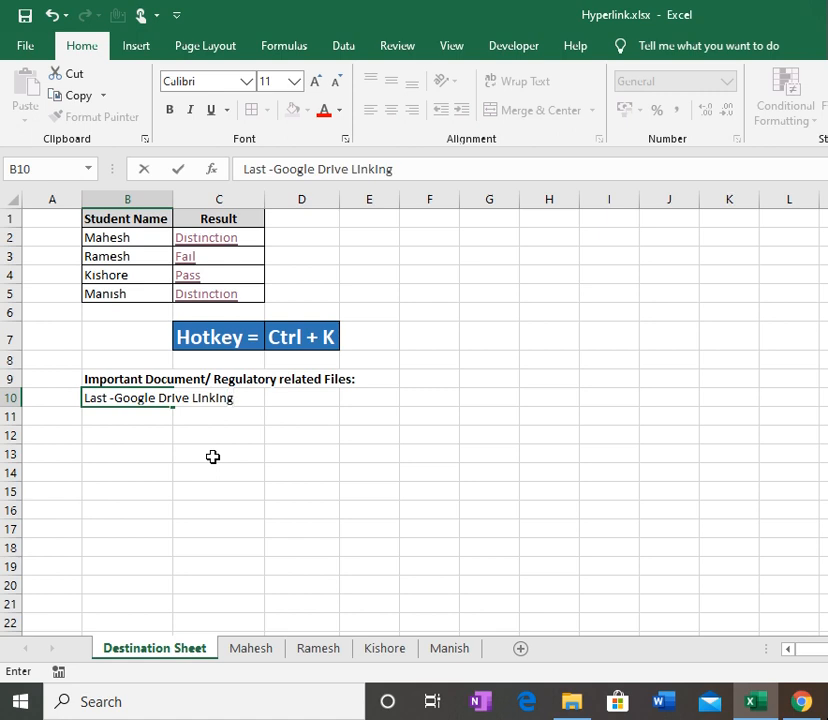
pyautogui.press('Return')
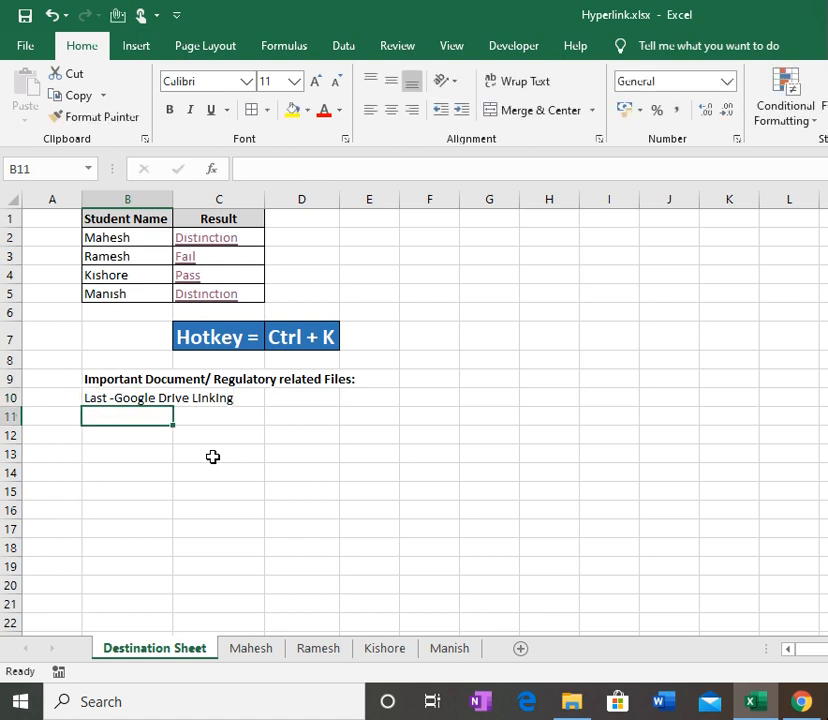
pyautogui.press('Up')
pyautogui.press('F2')
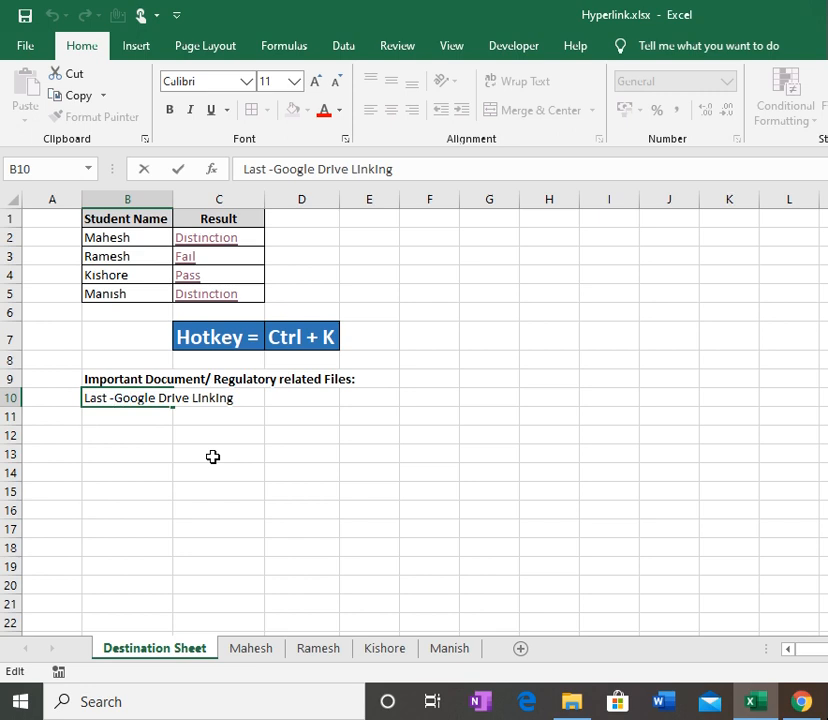
pyautogui.press('Return')
pyautogui.press('Up')
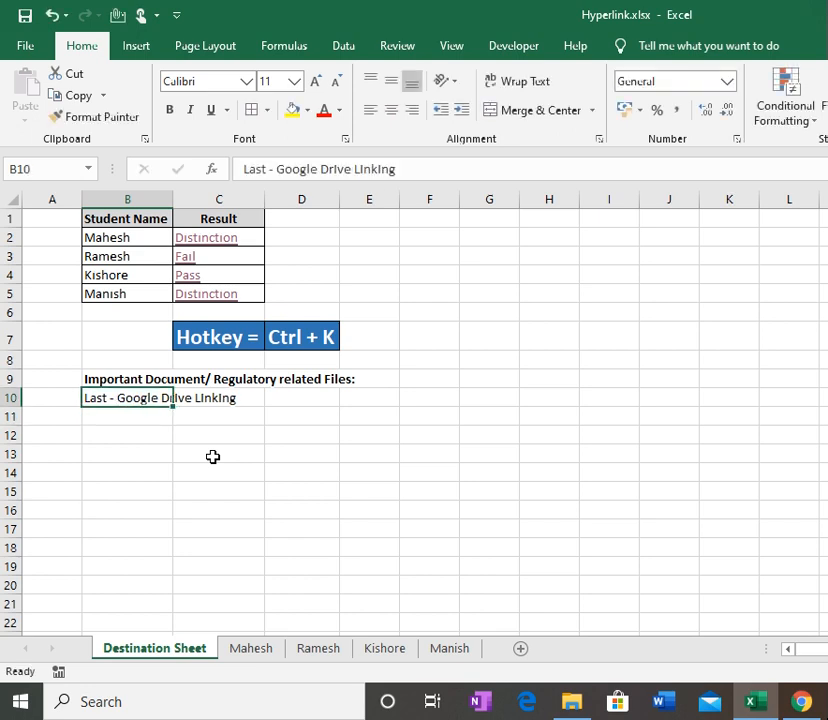
pyautogui.hotkey('ctrl', 's')
pyautogui.click(190, 449)
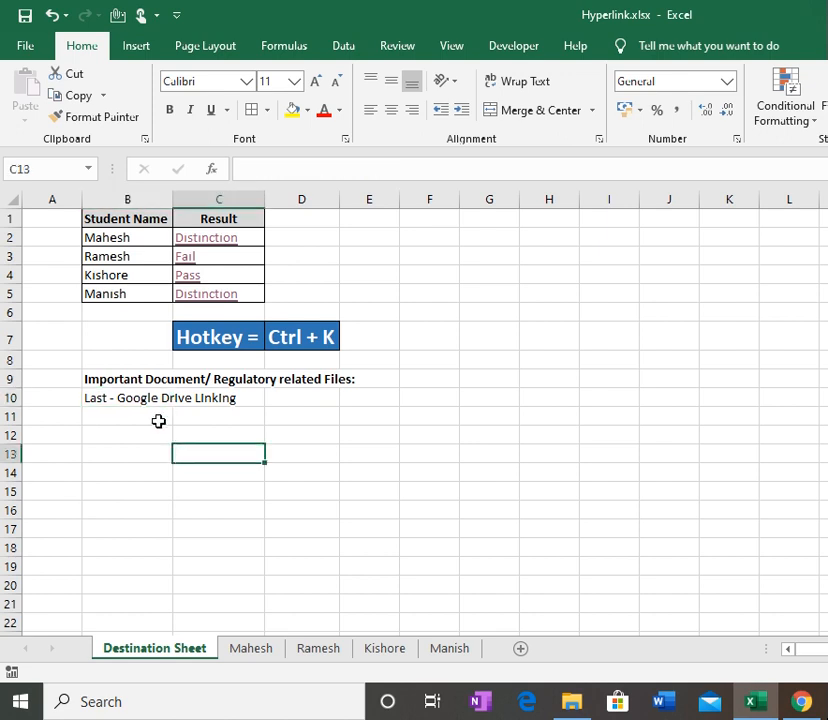
# Step: Hyperlink the label in B10 to the existing file Google Drive linking & Sharing.pdf in the current folder
pyautogui.click(125, 400)
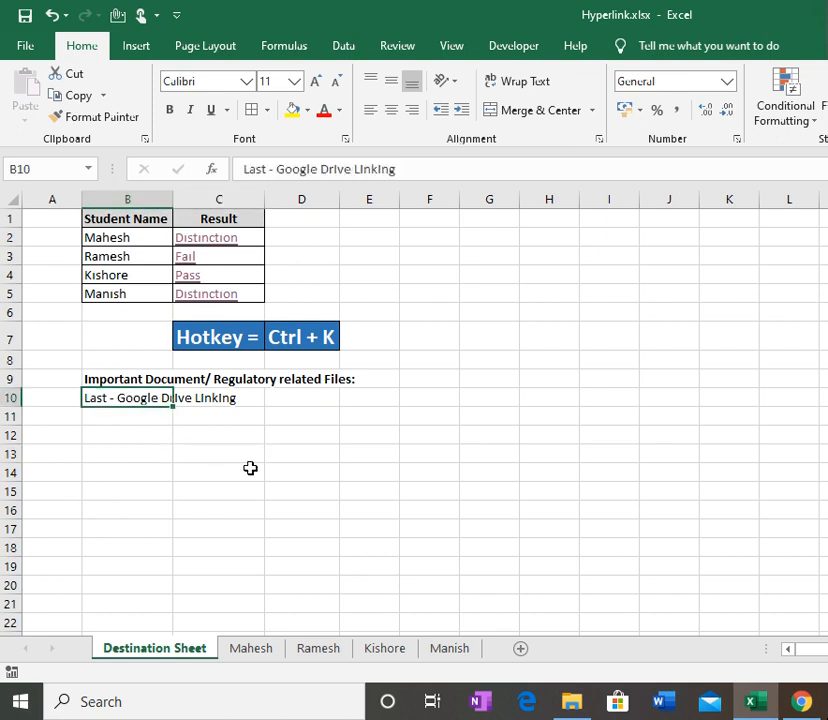
pyautogui.hotkey('ctrl', 'k')
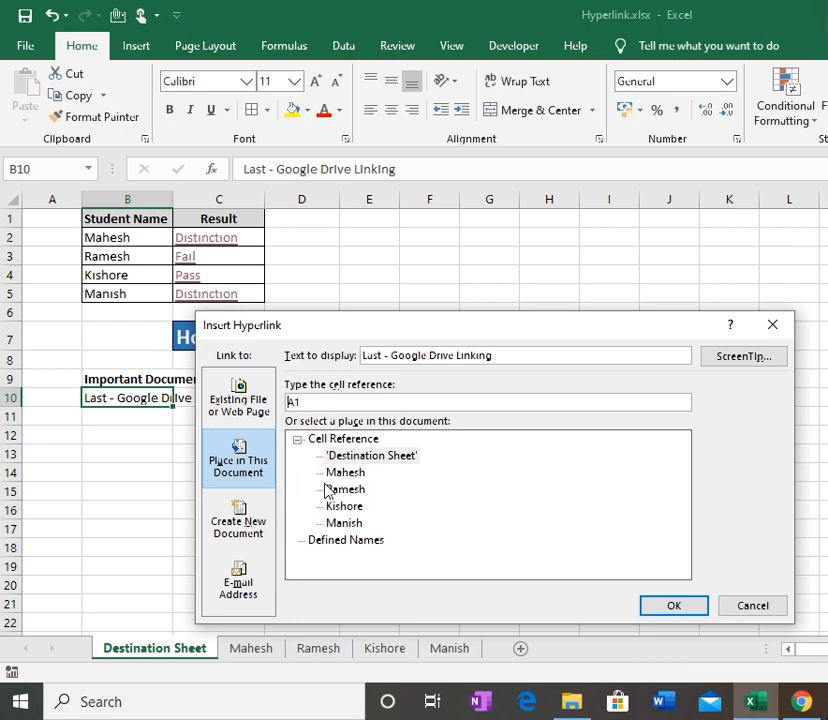
pyautogui.click(245, 416)
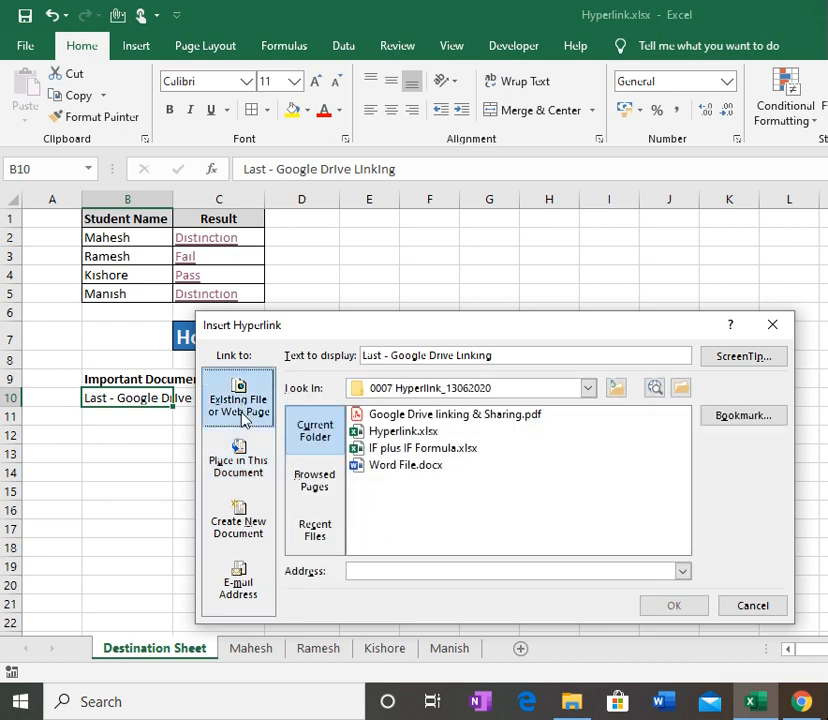
pyautogui.click(409, 417)
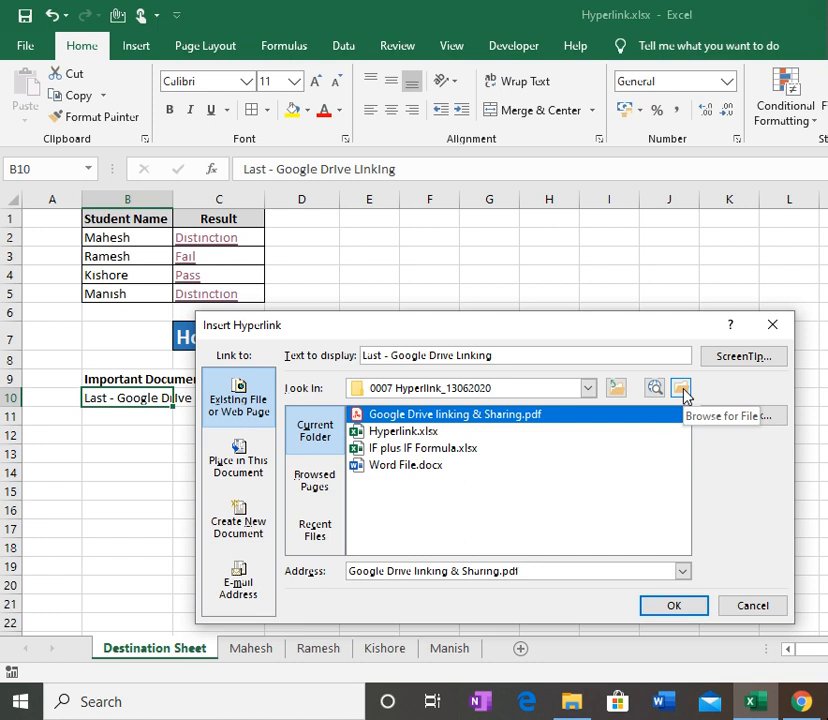
pyautogui.click(681, 390)
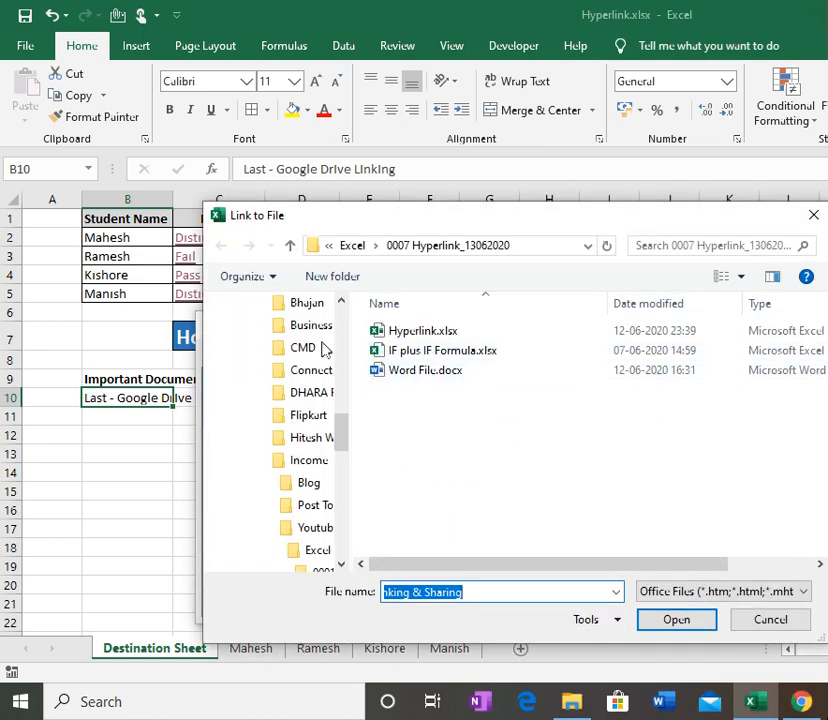
pyautogui.click(770, 621)
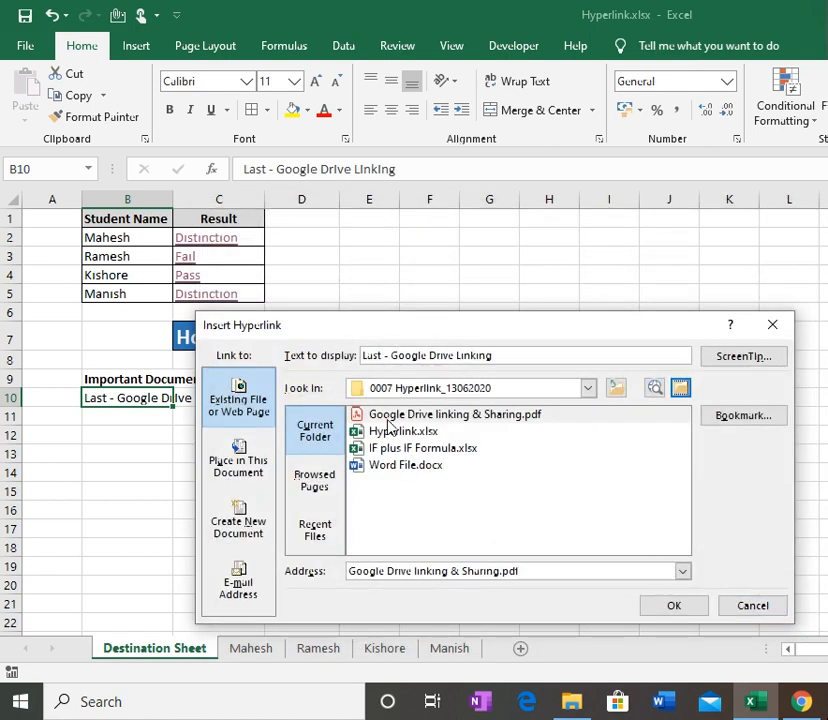
pyautogui.click(675, 607)
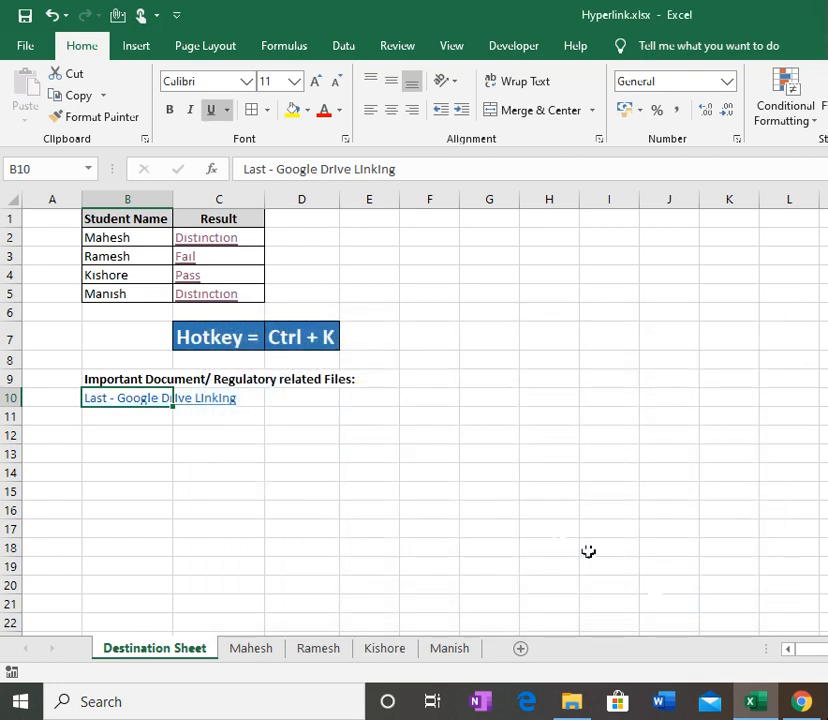
pyautogui.click(260, 462)
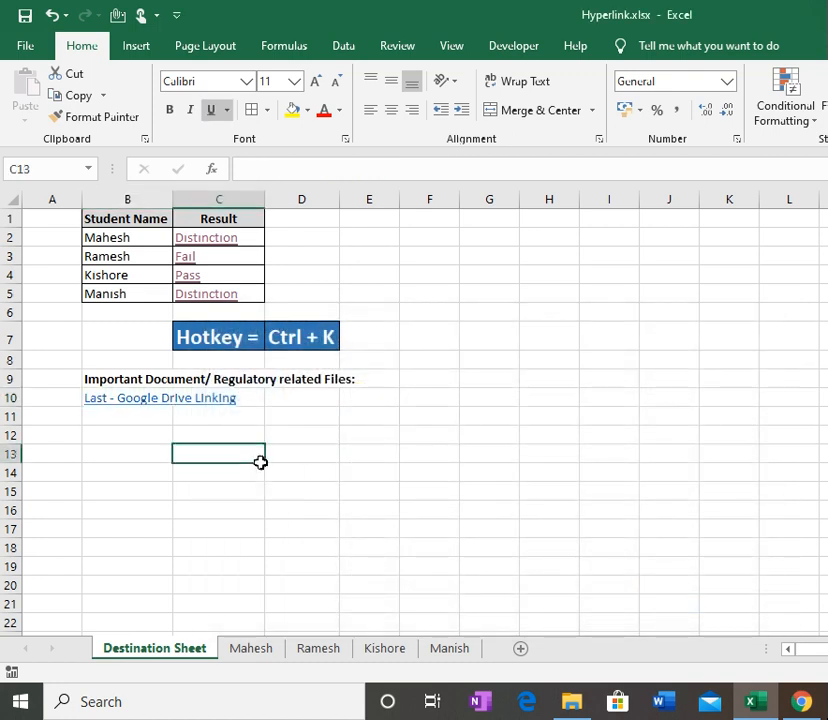
# Step: Follow the link in B10 to test it, look over the topics in the PDF at reduced zoom, and close the PDF
pyautogui.click(131, 398)
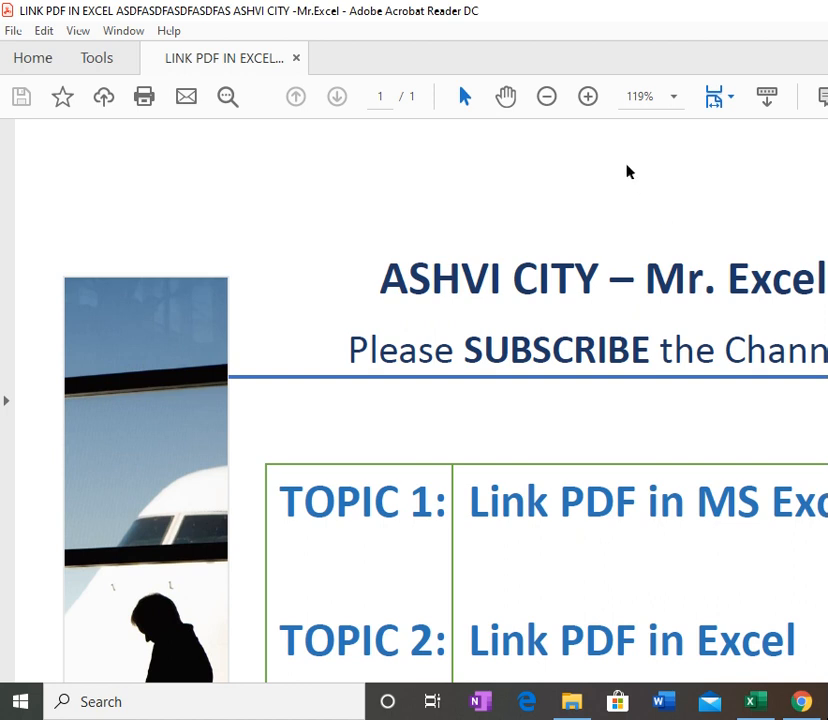
pyautogui.click(548, 98)
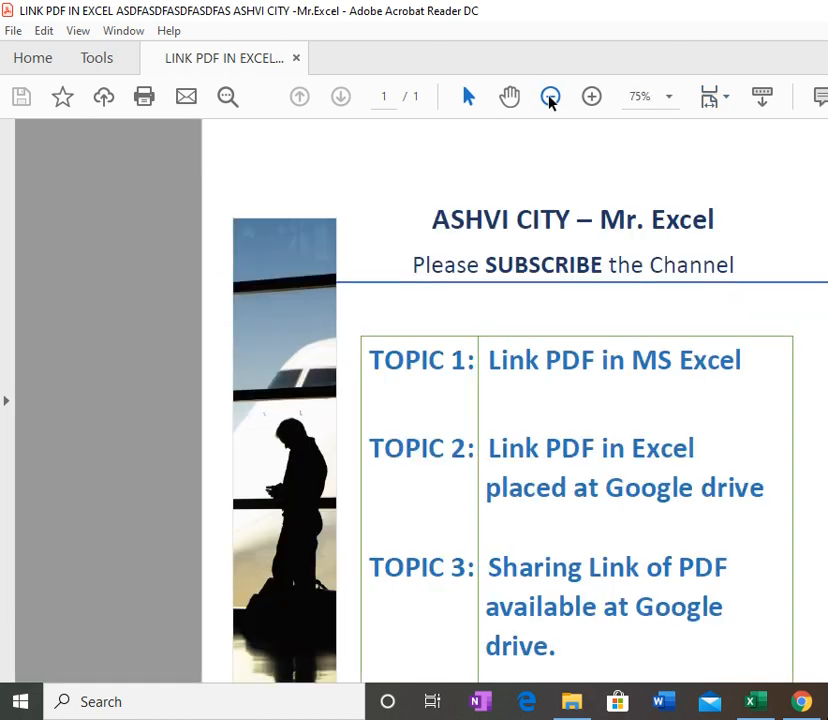
pyautogui.click(549, 97)
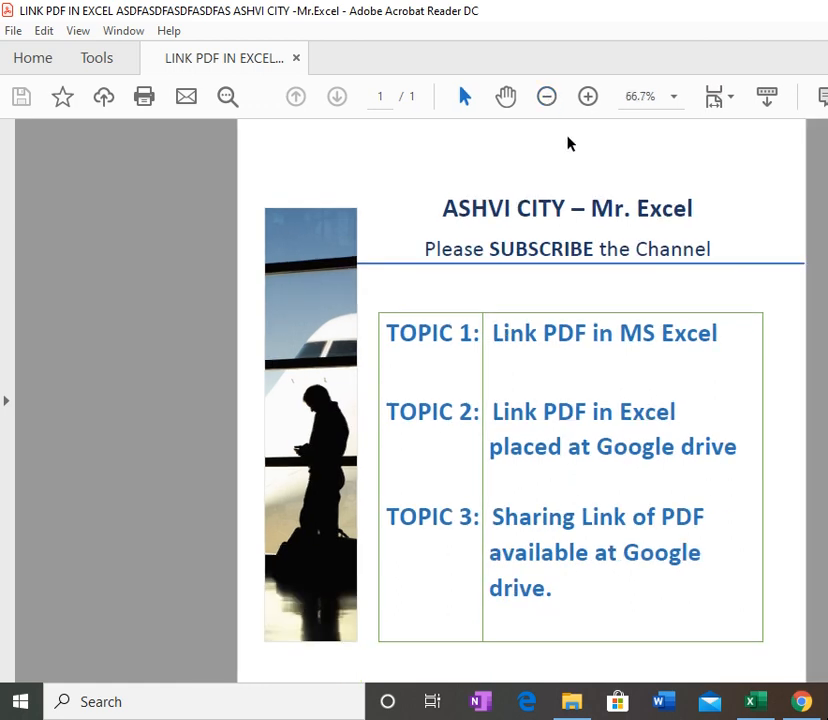
pyautogui.moveTo(490, 334); pyautogui.dragTo(723, 334)
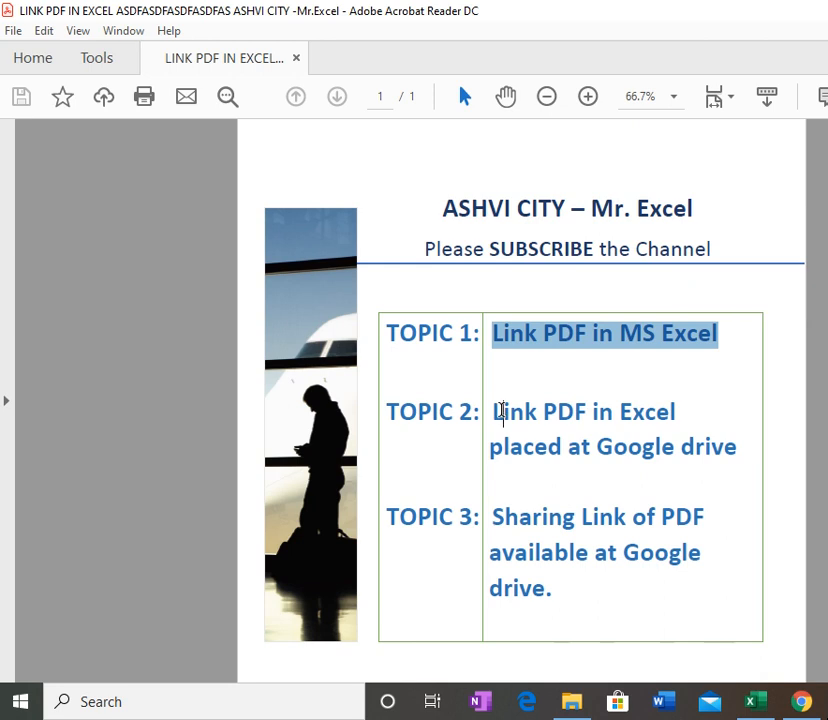
pyautogui.moveTo(499, 413); pyautogui.dragTo(676, 413)
pyautogui.moveTo(489, 447); pyautogui.dragTo(700, 449)
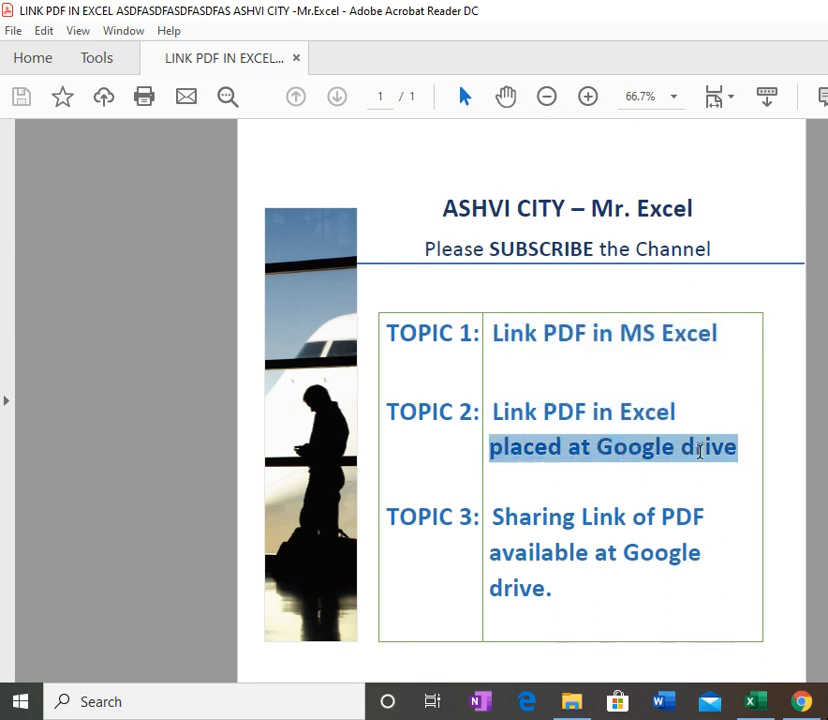
pyautogui.click(581, 447)
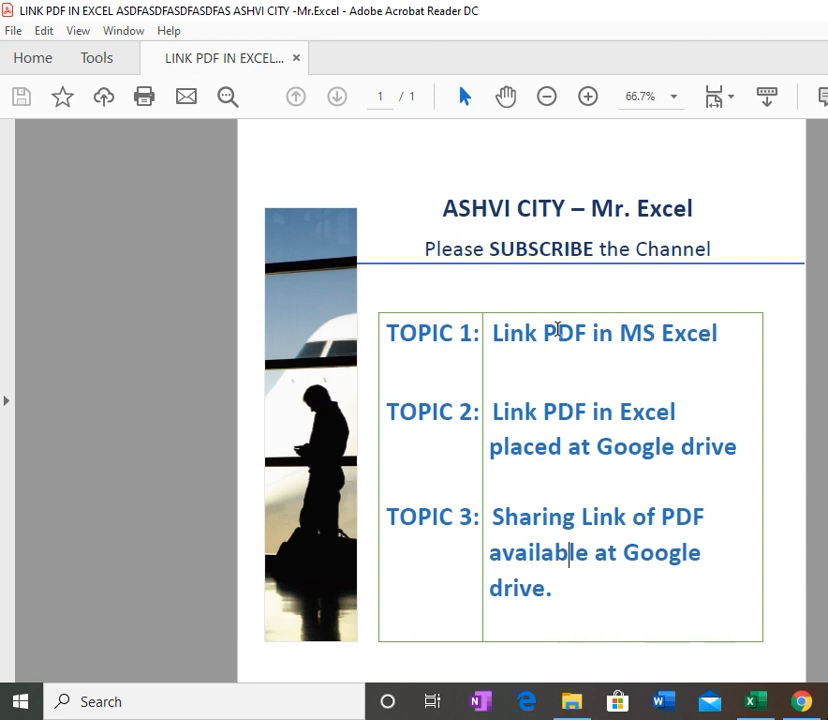
pyautogui.click(295, 58)
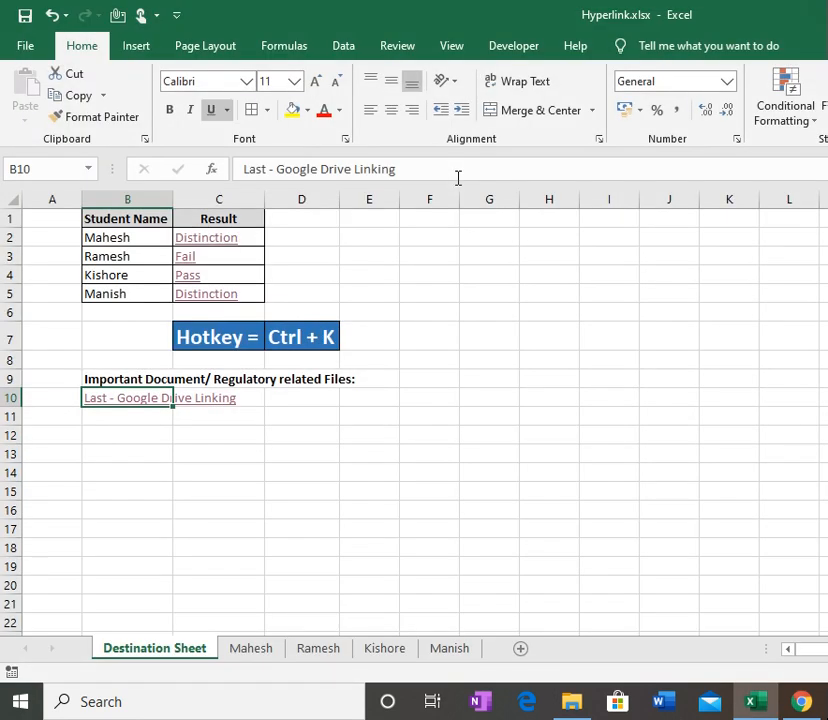
# Step: Enter MIS in cell B11 and Management Report in cell B12 below the linked PDF entry
pyautogui.click(135, 417)
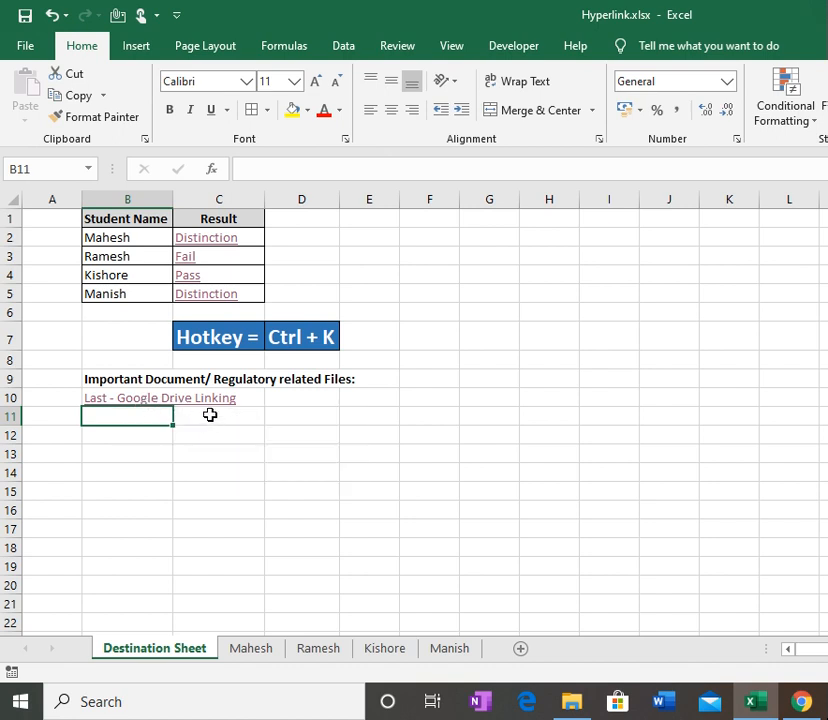
pyautogui.write('MIS')
pyautogui.press('Return')
pyautogui.write('Ma')
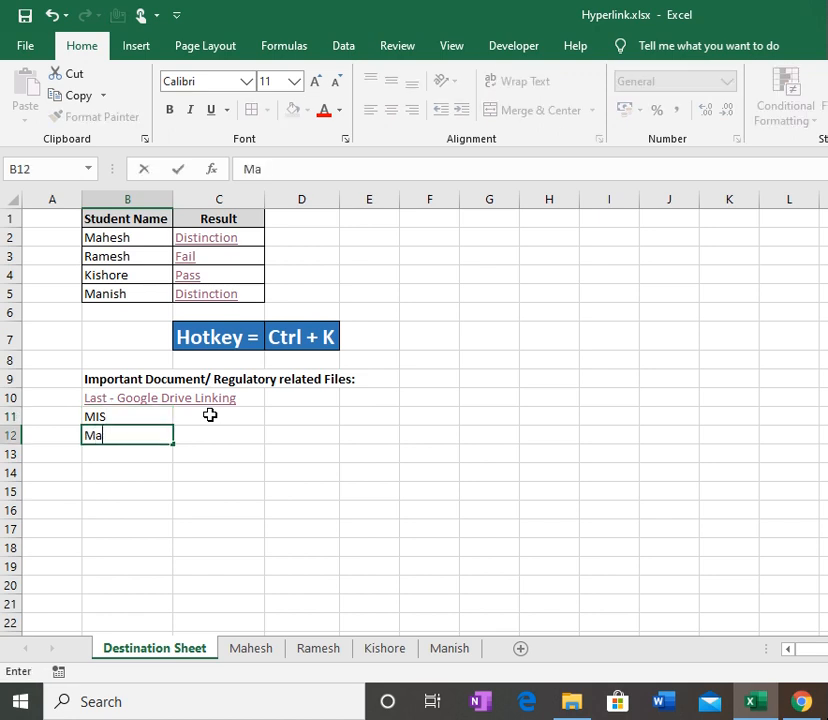
pyautogui.write('nagement Report')
pyautogui.press('Return')
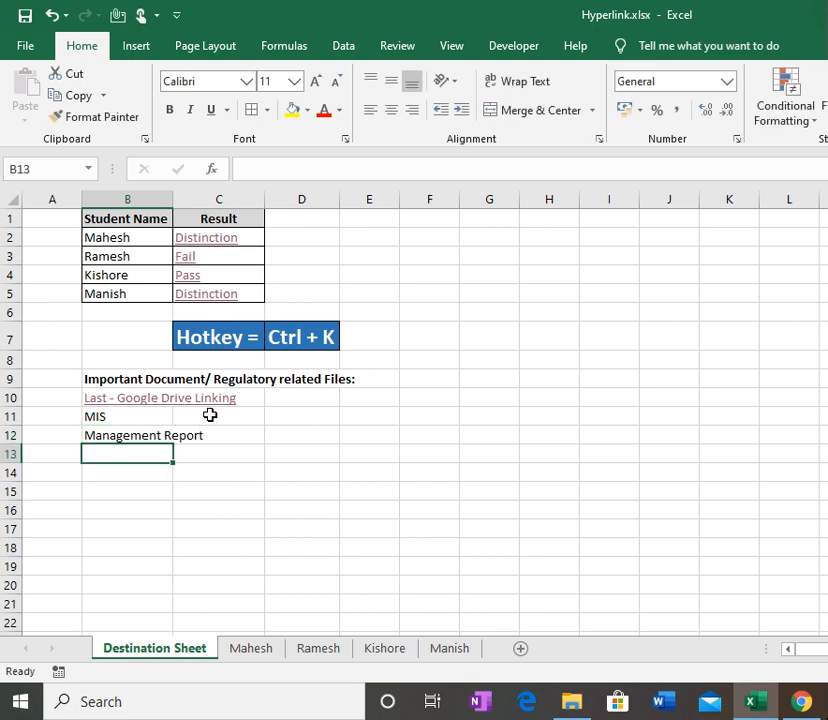
# Step: Hyperlink the Management Report label in B12 to the existing file Word File.docx in the current folder
pyautogui.click(144, 435)
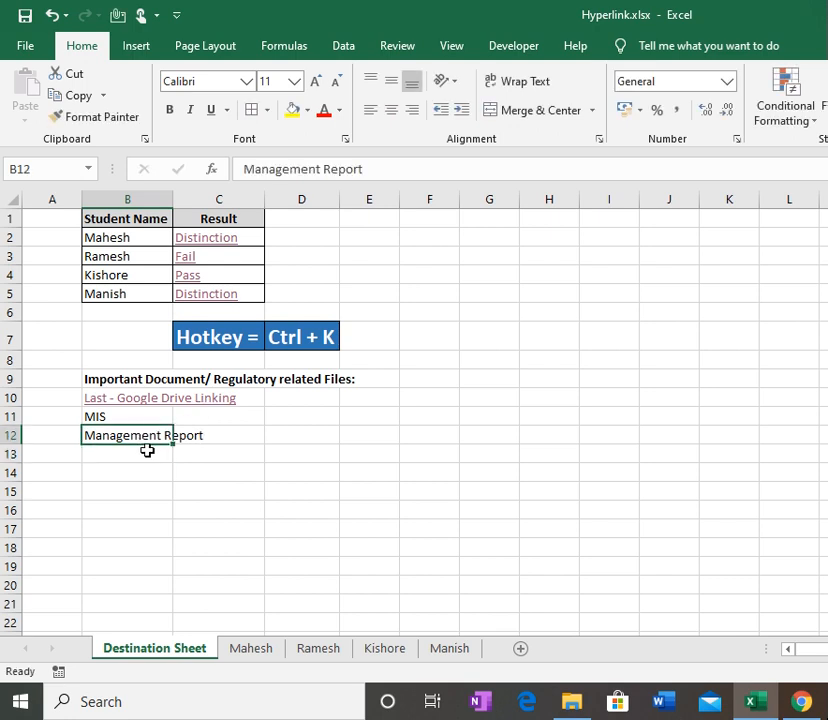
pyautogui.rightClick(137, 437)
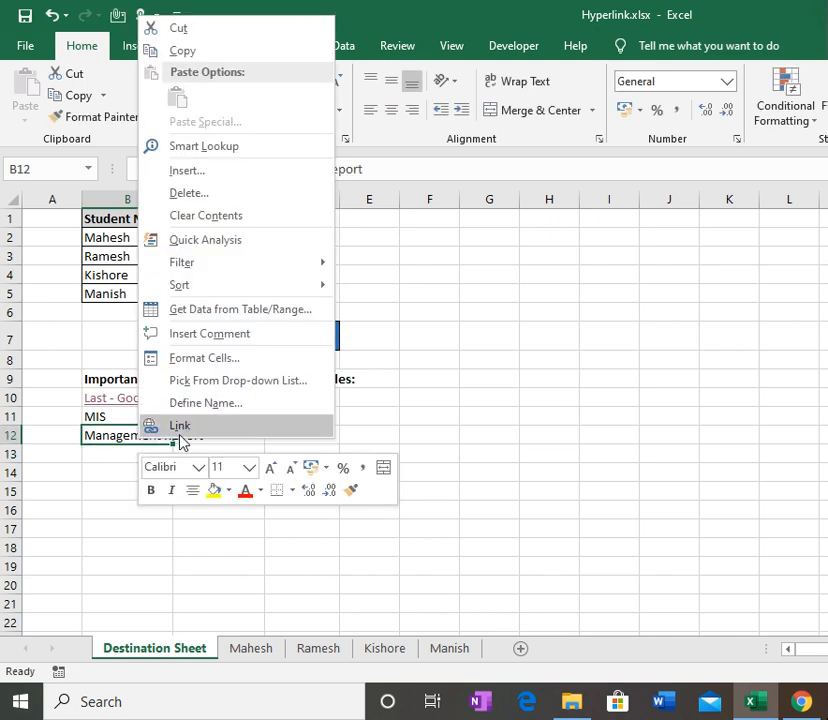
pyautogui.click(180, 427)
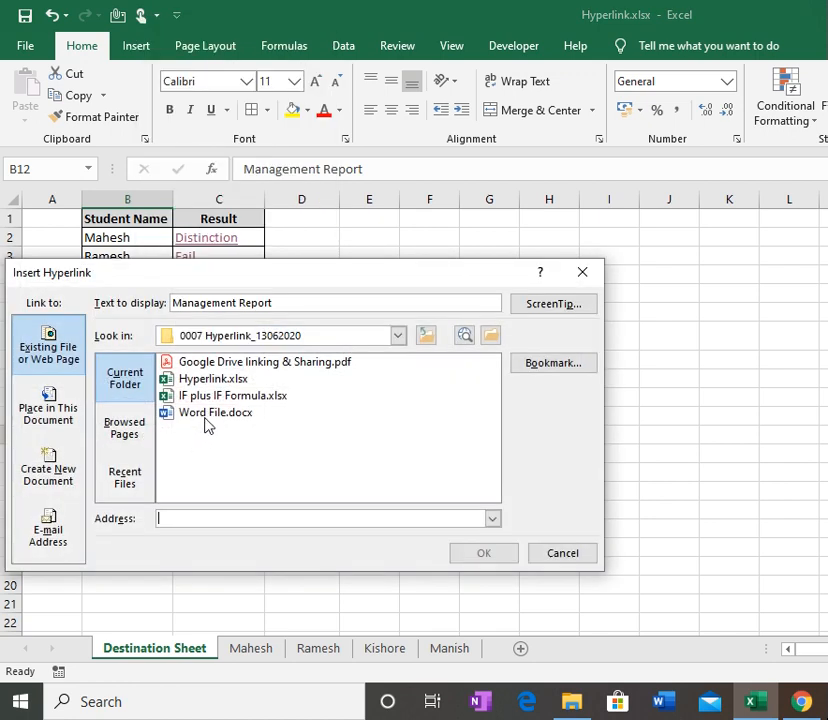
pyautogui.click(209, 421)
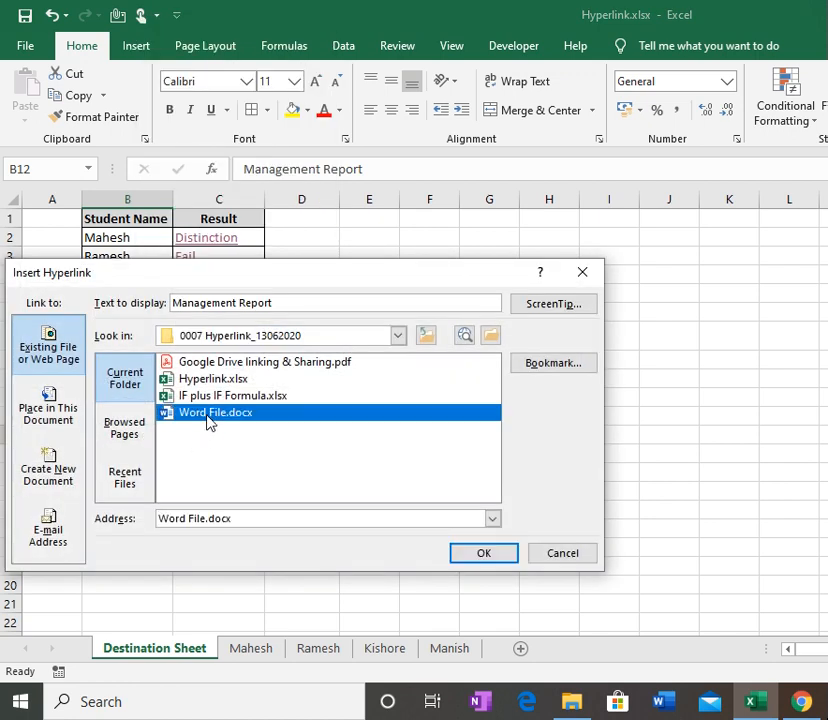
pyautogui.click(470, 553)
pyautogui.click(166, 486)
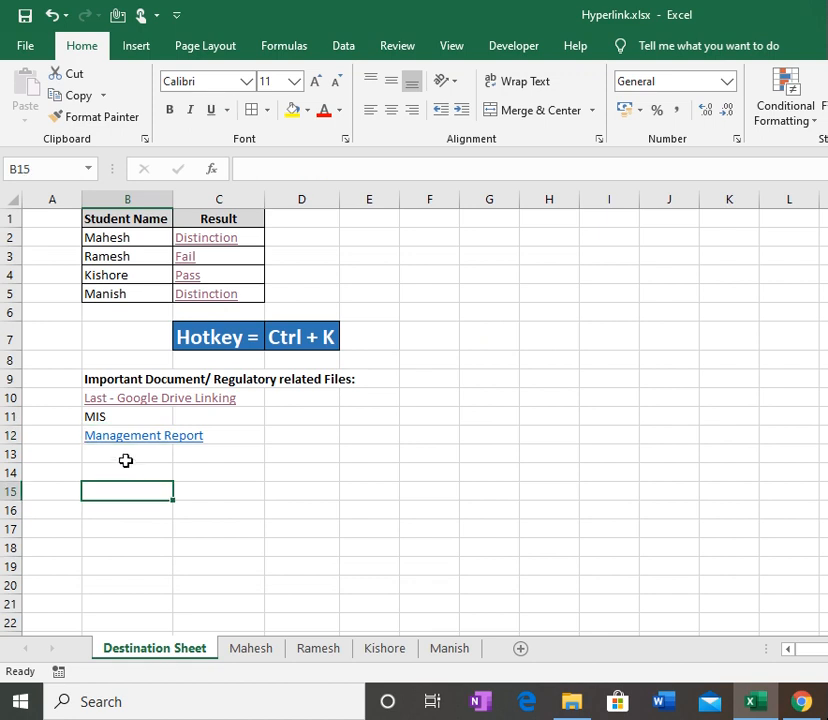
# Step: Follow the Management Report link to test it, view the Word document in Read Mode, and close the document
pyautogui.click(118, 435)
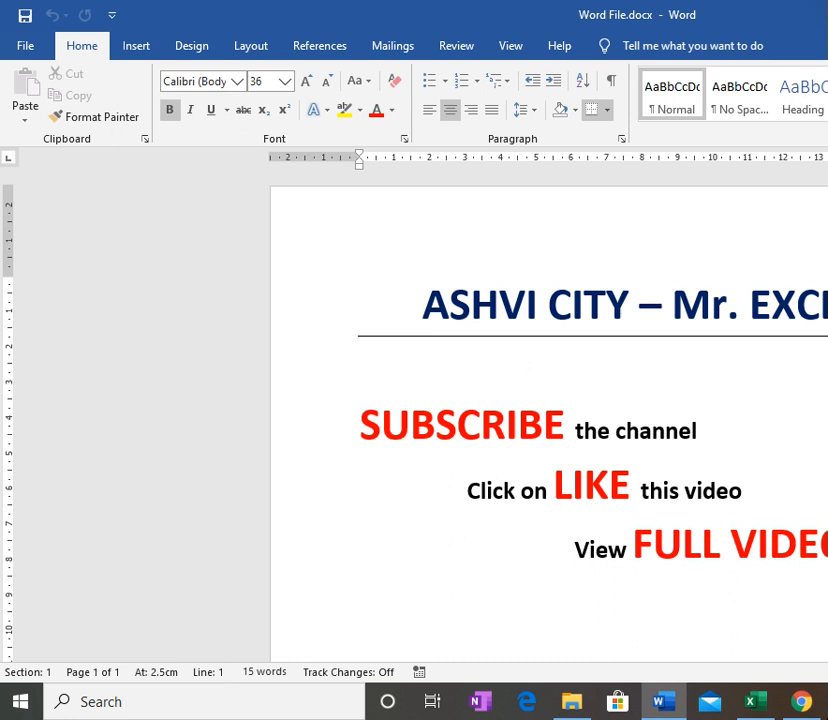
pyautogui.scroll(-3, 549, 424)
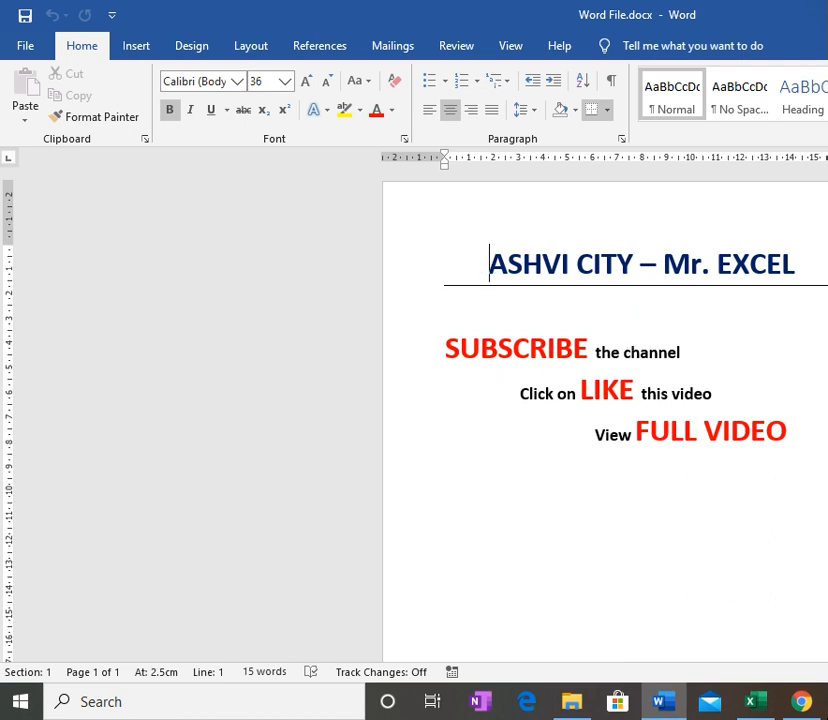
pyautogui.hotkey('alt', 'w')
pyautogui.press('f')
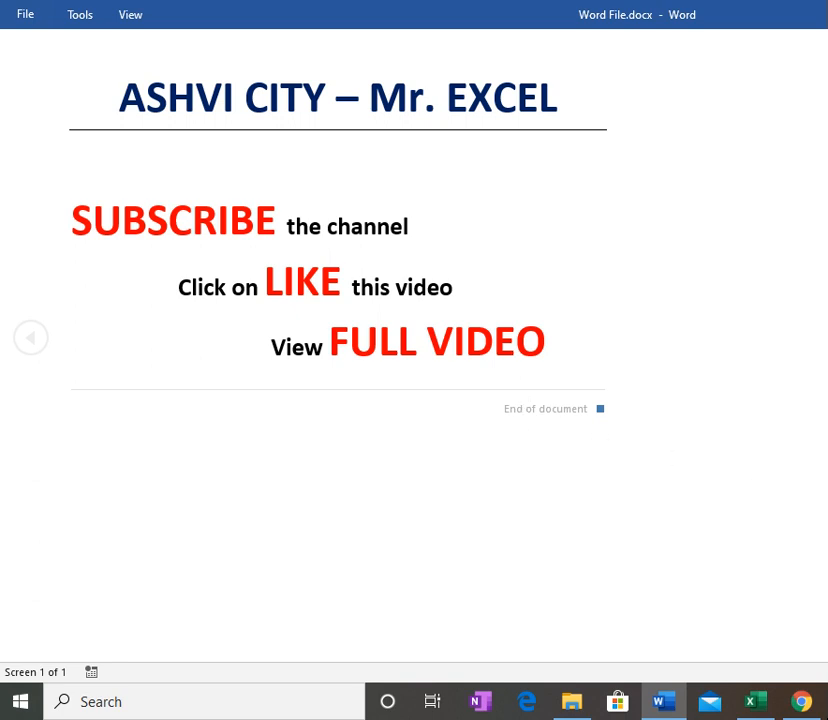
pyautogui.press('Escape')
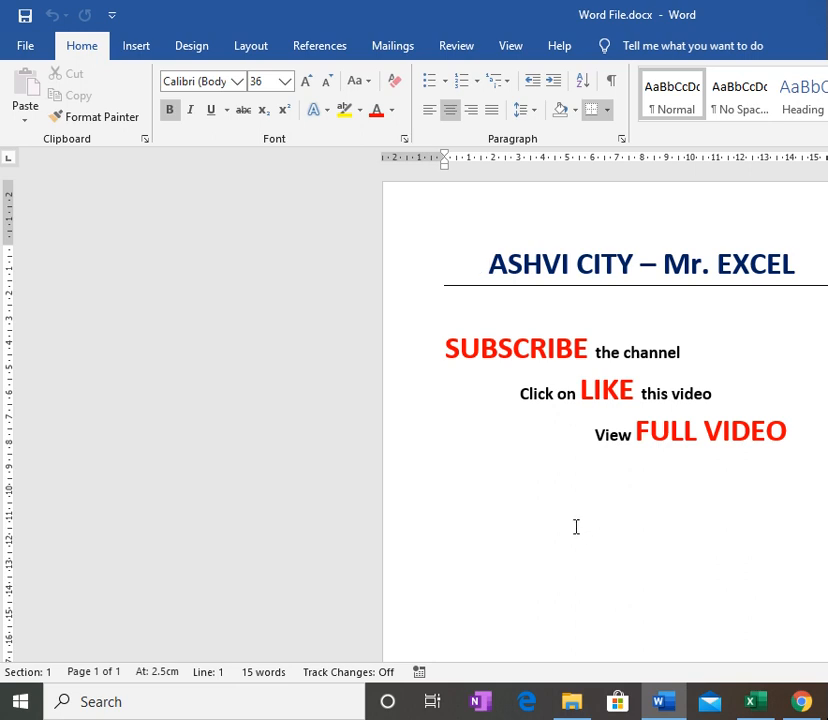
pyautogui.hotkey('alt', 'F4')
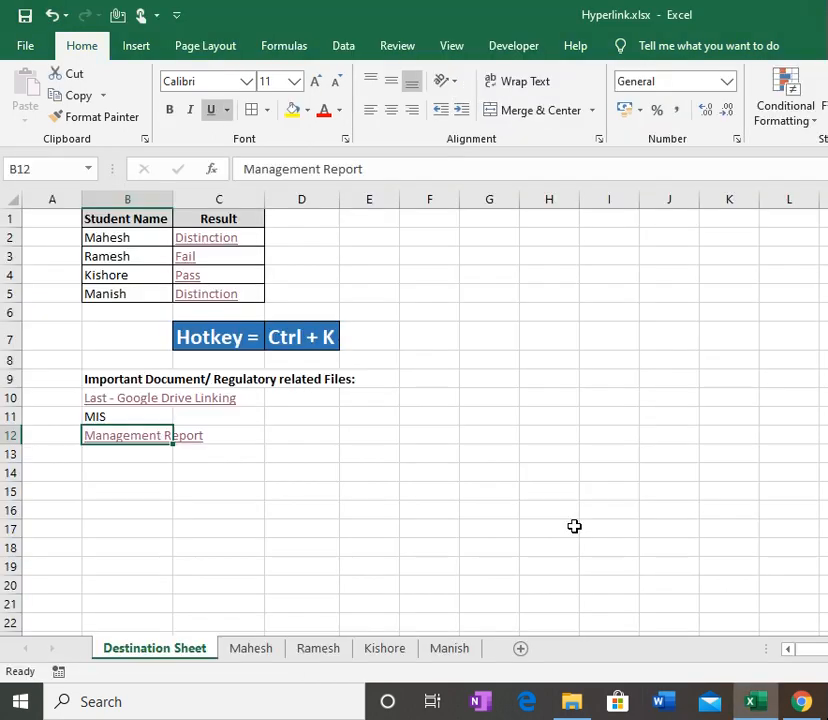
pyautogui.click(285, 476)
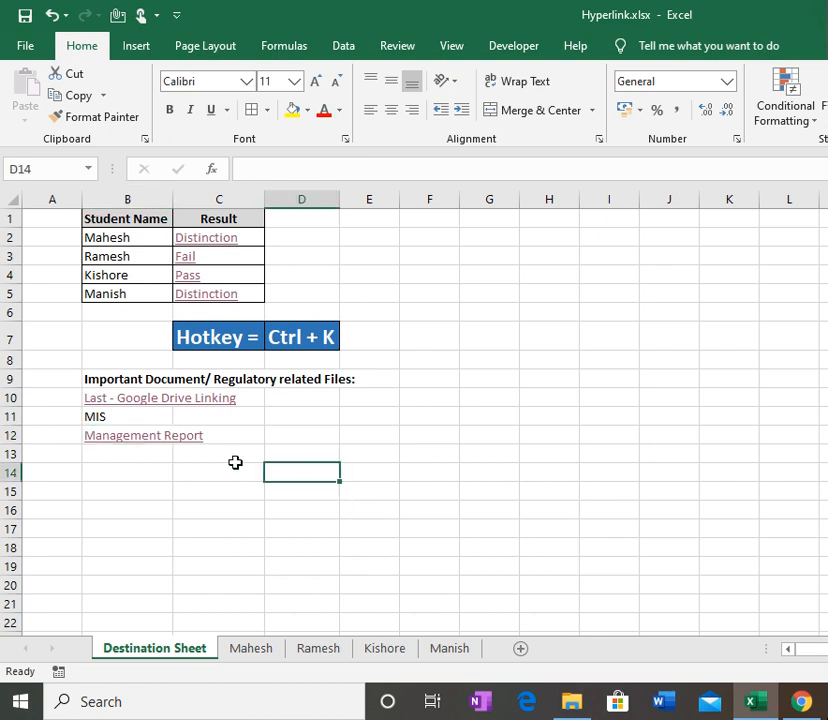
# Step: Extend the label in cell B11 to read MIS of IF NESTED Function
pyautogui.click(101, 420)
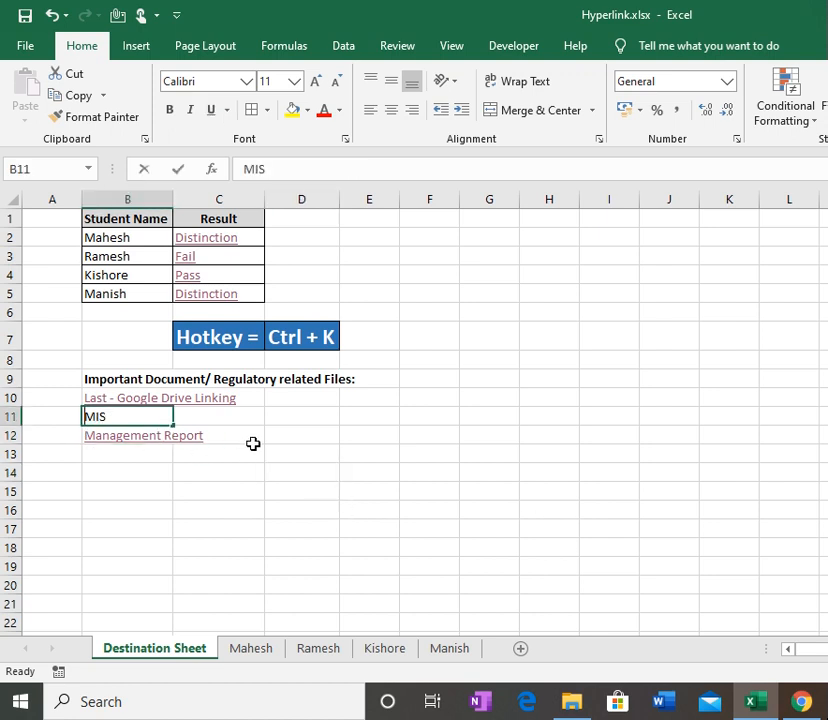
pyautogui.press('F2')
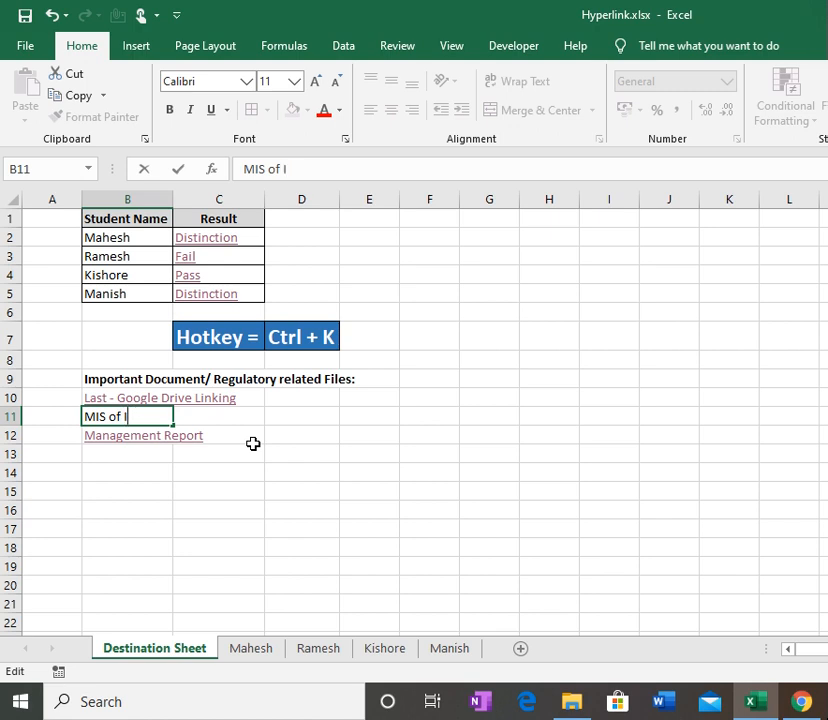
pyautogui.write('of IF NESTED Func')
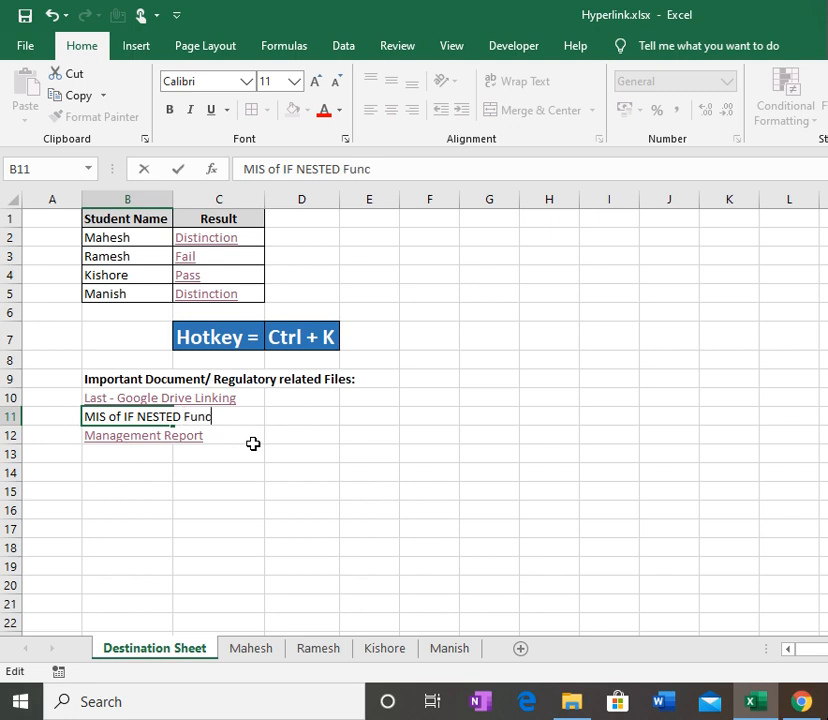
pyautogui.write('tion')
pyautogui.press('Return')
# Step: Hyperlink the MIS of IF NESTED Function label in B11 to the existing file IF plus IF Formula.xlsx in the current folder
pyautogui.press('Up')
pyautogui.press('Up')
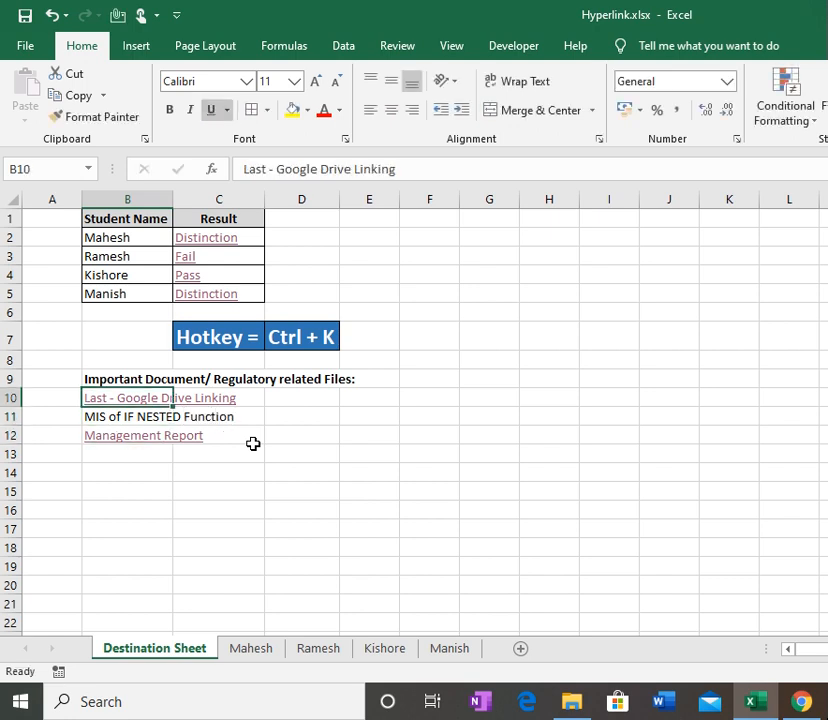
pyautogui.press('Down')
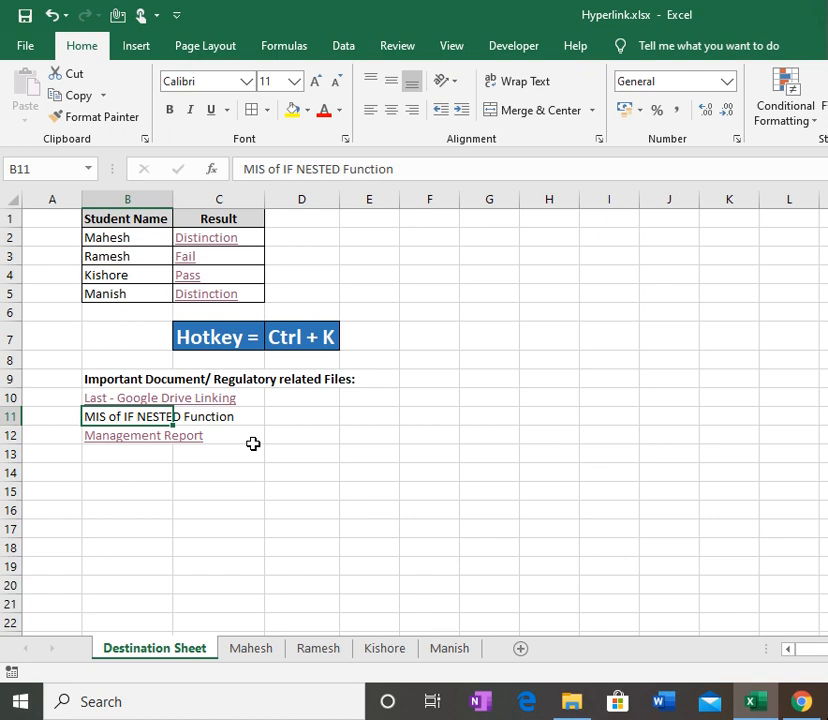
pyautogui.rightClick(121, 417)
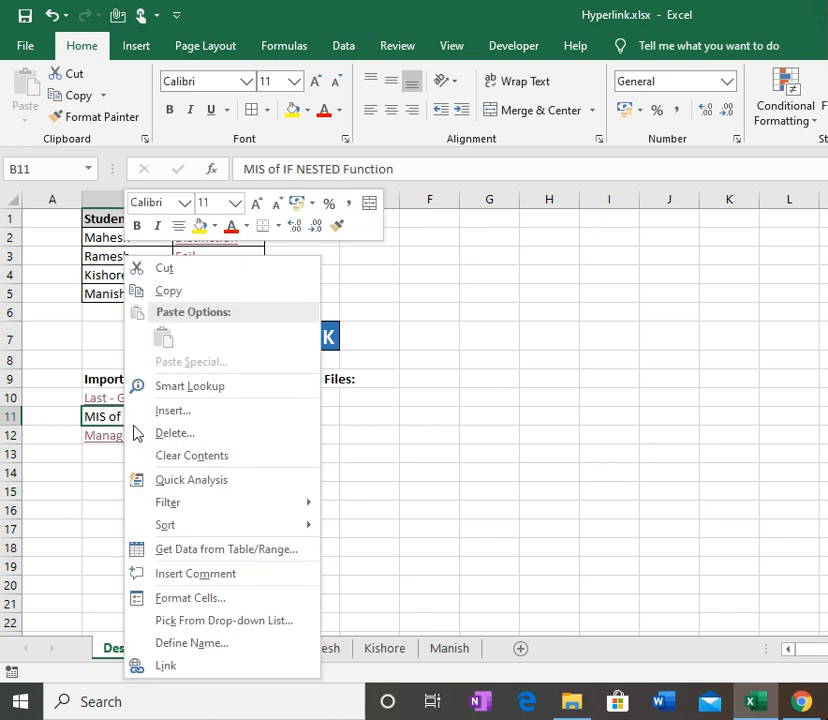
pyautogui.click(185, 667)
pyautogui.click(210, 499)
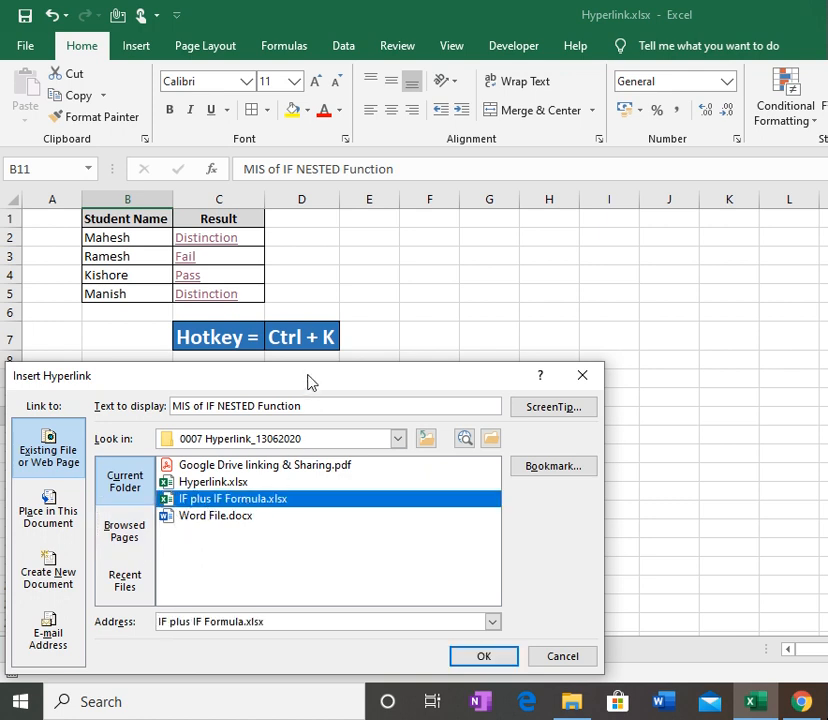
pyautogui.moveTo(308, 381); pyautogui.dragTo(438, 271)
pyautogui.click(619, 553)
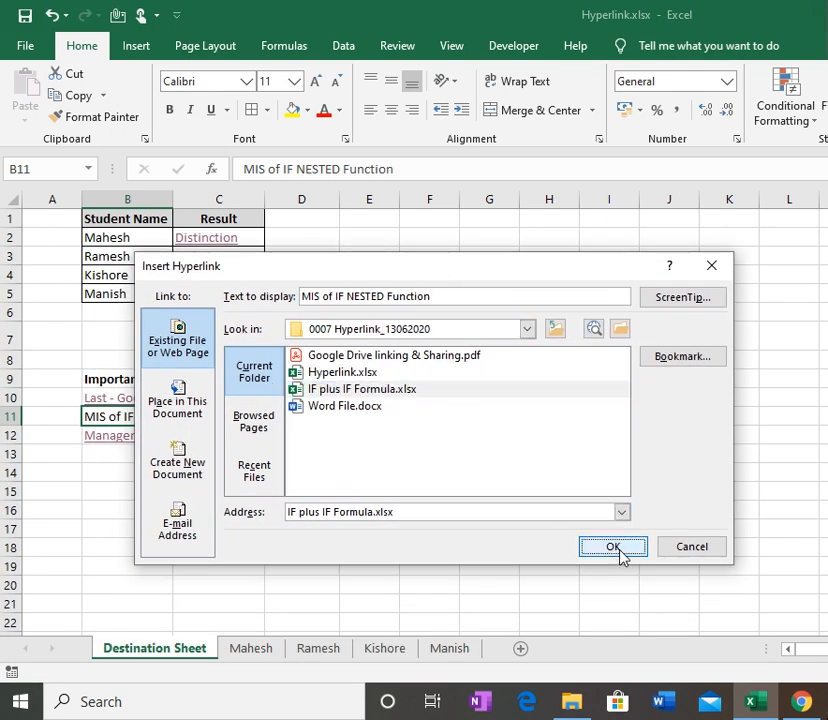
pyautogui.click(384, 527)
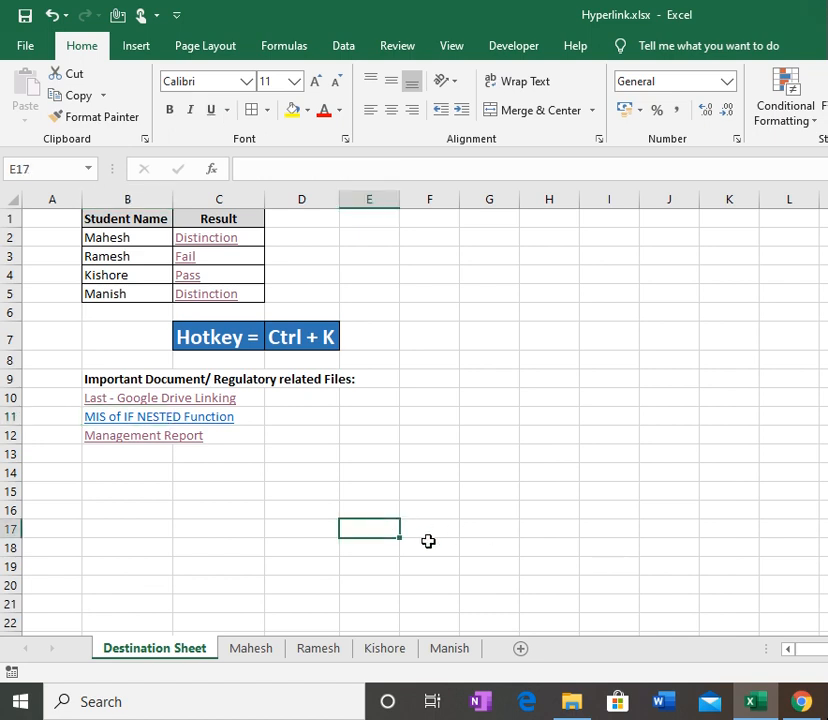
# Step: Follow the link in B11 to test it, look over the results and marks criteria on the IF NESTED sheet, and close that workbook
pyautogui.click(151, 418)
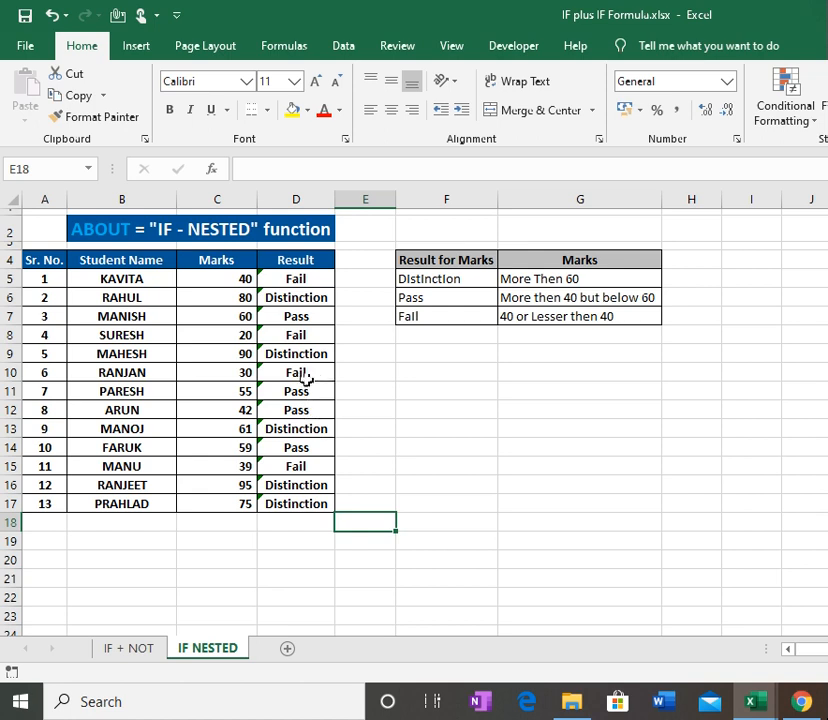
pyautogui.moveTo(290, 280); pyautogui.dragTo(294, 497)
pyautogui.click(384, 469)
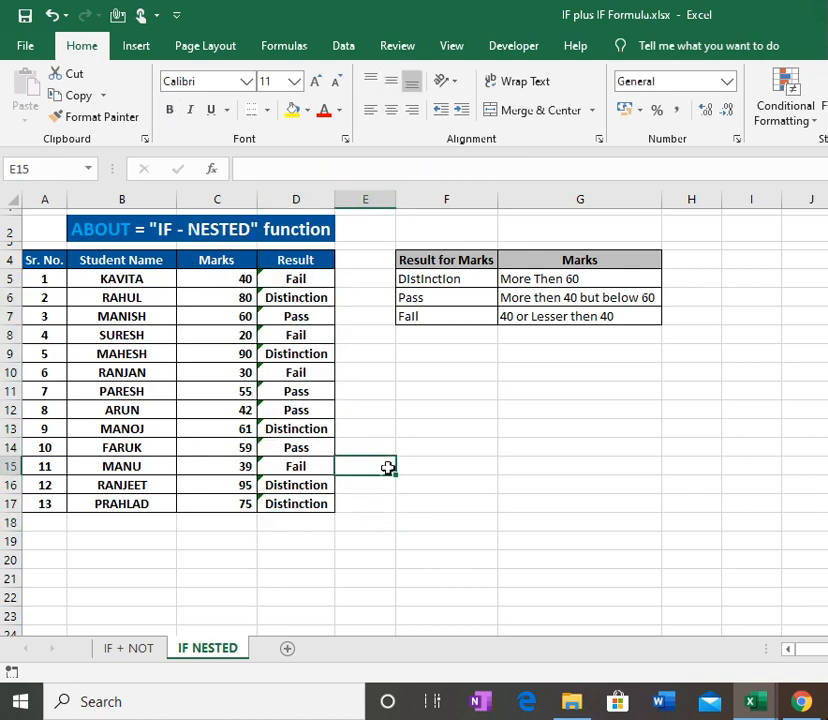
pyautogui.click(423, 282)
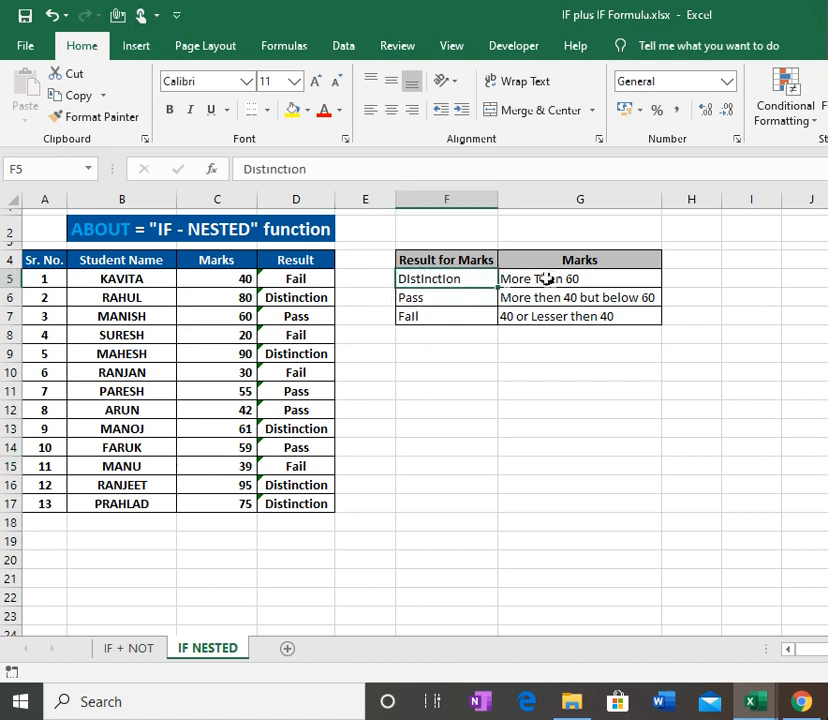
pyautogui.click(421, 299)
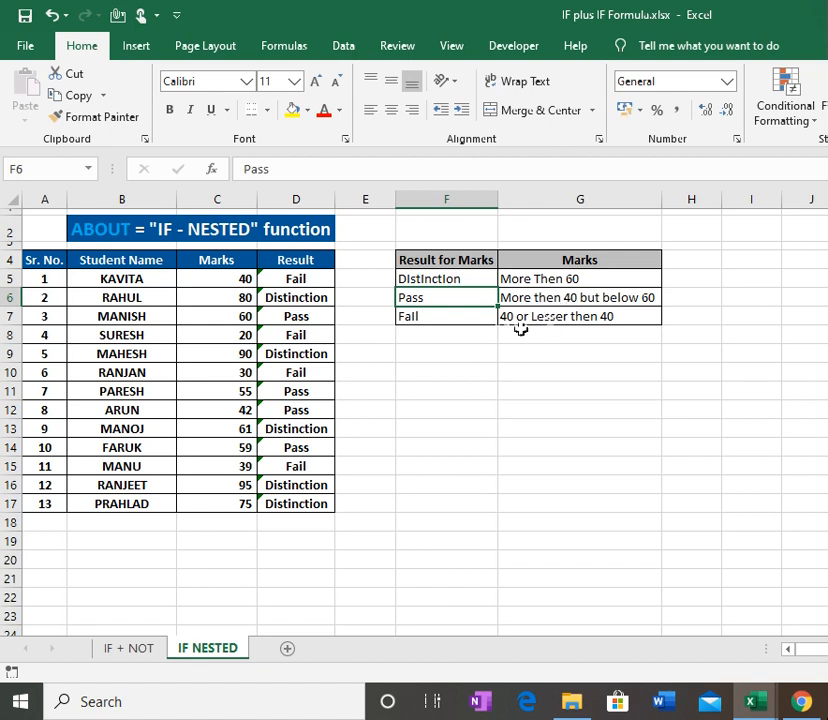
pyautogui.click(452, 317)
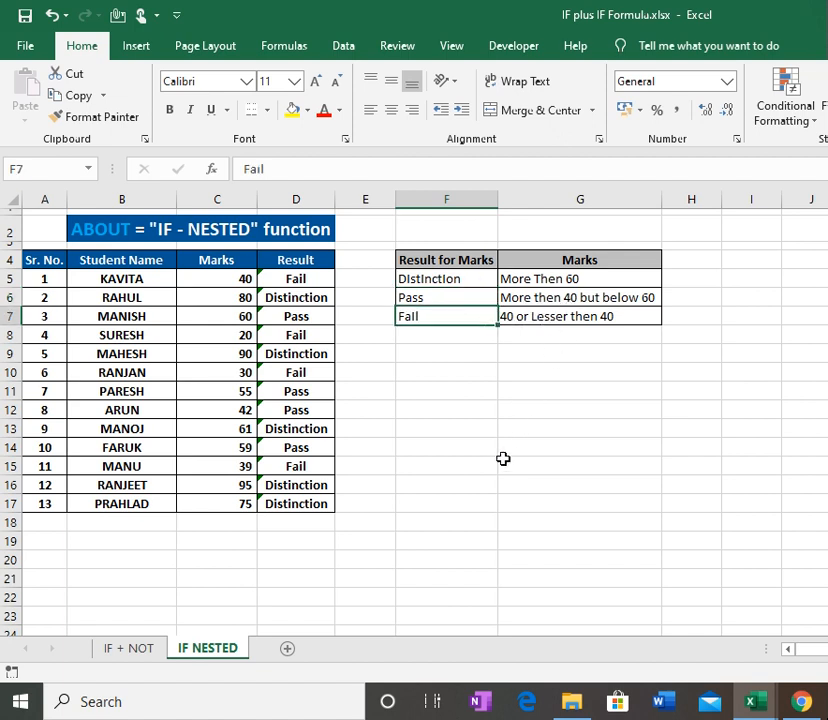
pyautogui.hotkey('ctrl', 'w')
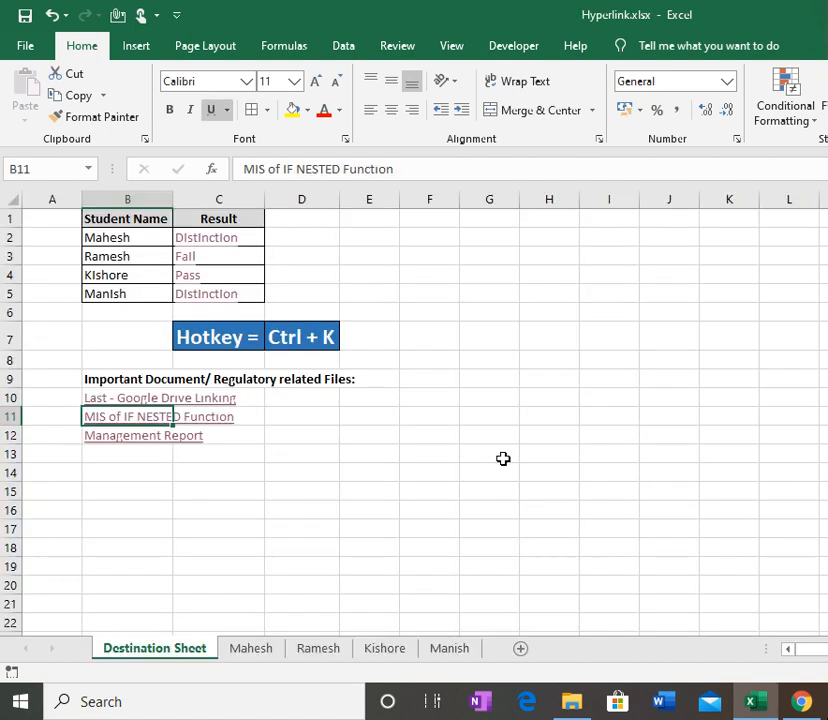
# Step: Enter google in cell B13 below the linked Management Report entry
pyautogui.click(196, 454)
pyautogui.click(318, 432)
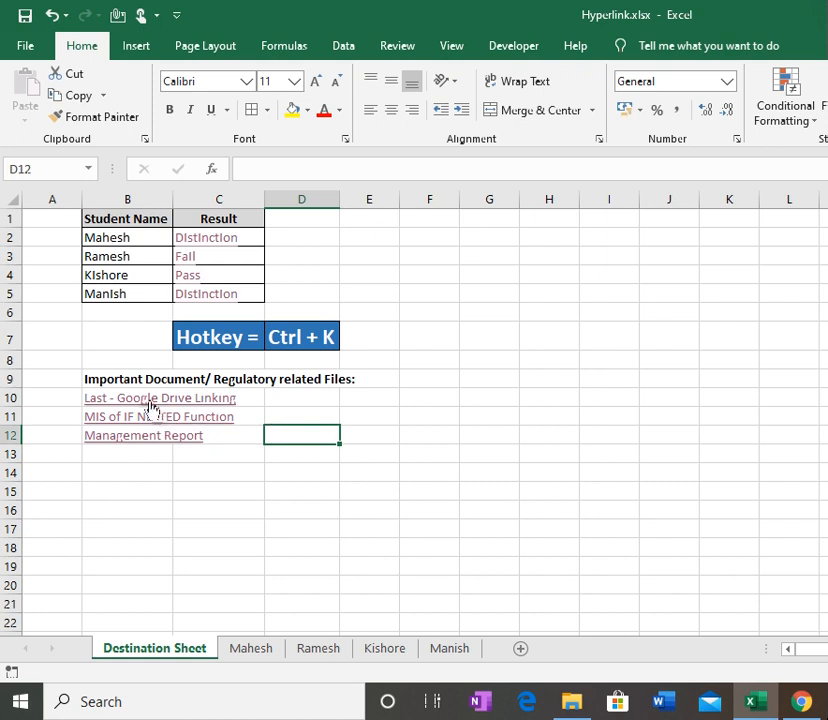
pyautogui.click(259, 397)
pyautogui.press('Left')
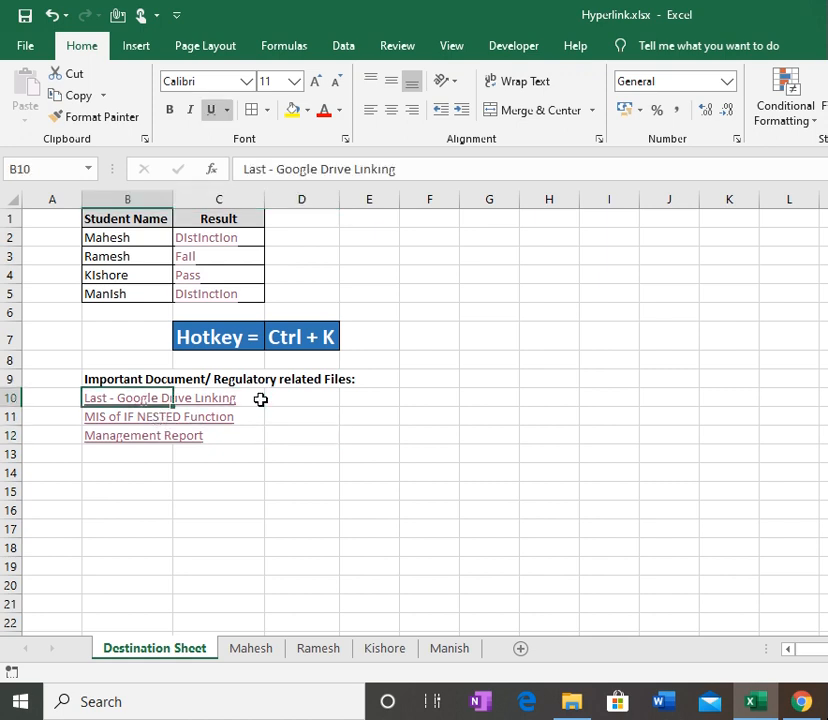
pyautogui.press('Down')
pyautogui.press('Down')
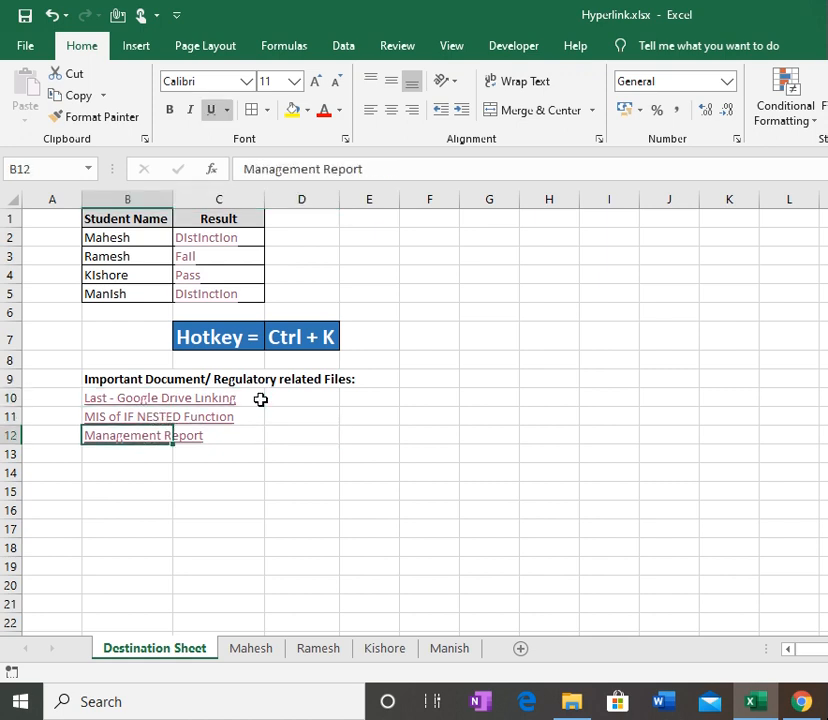
pyautogui.press('Down')
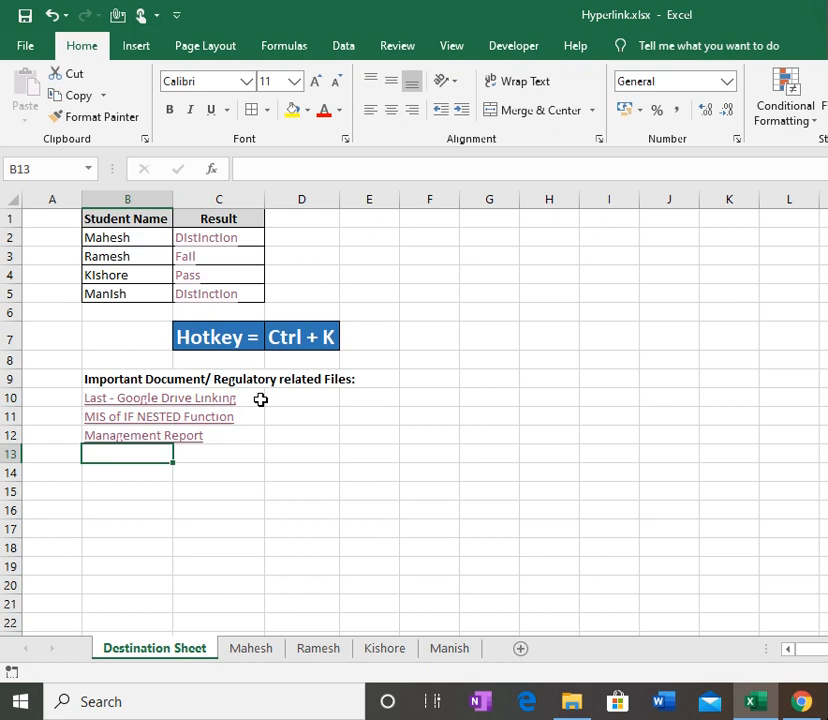
pyautogui.write('google')
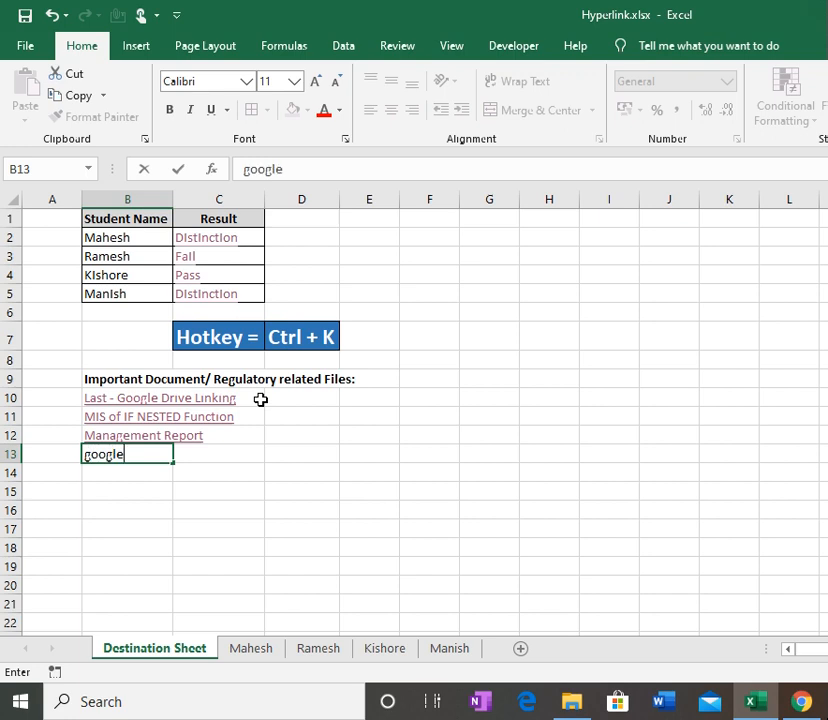
pyautogui.press('Return')
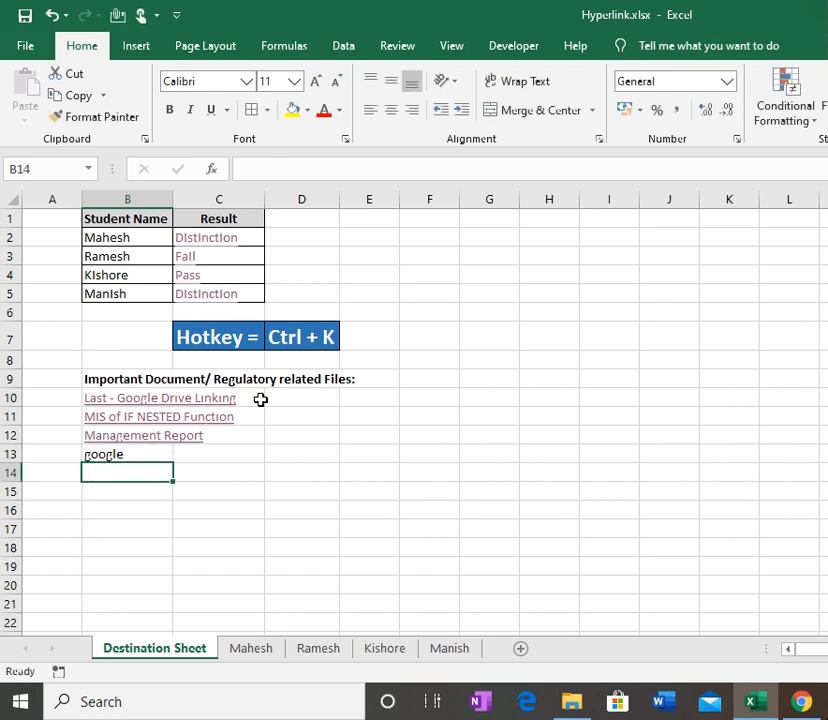
pyautogui.click(116, 455)
pyautogui.rightClick(116, 455)
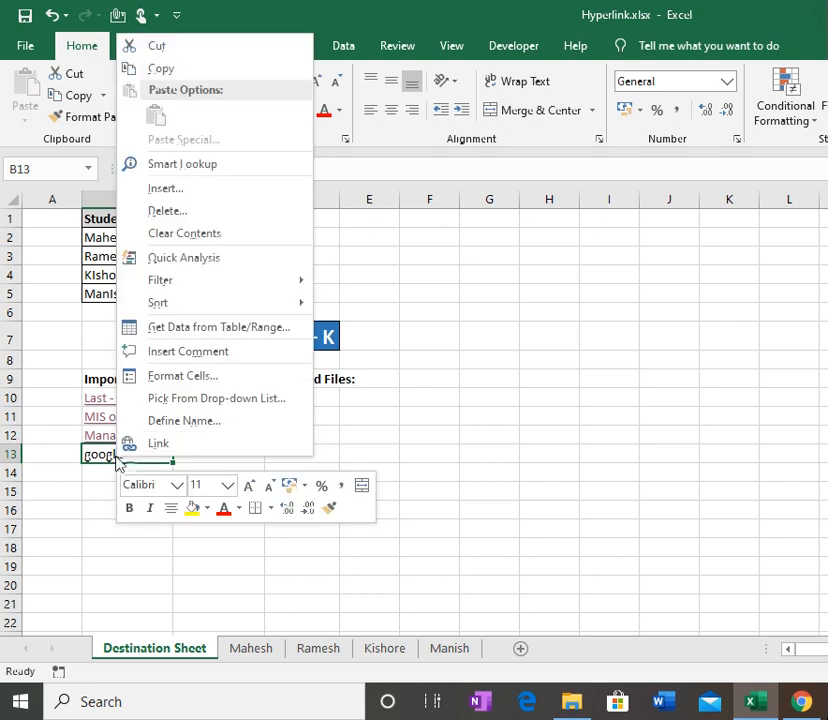
pyautogui.click(176, 447)
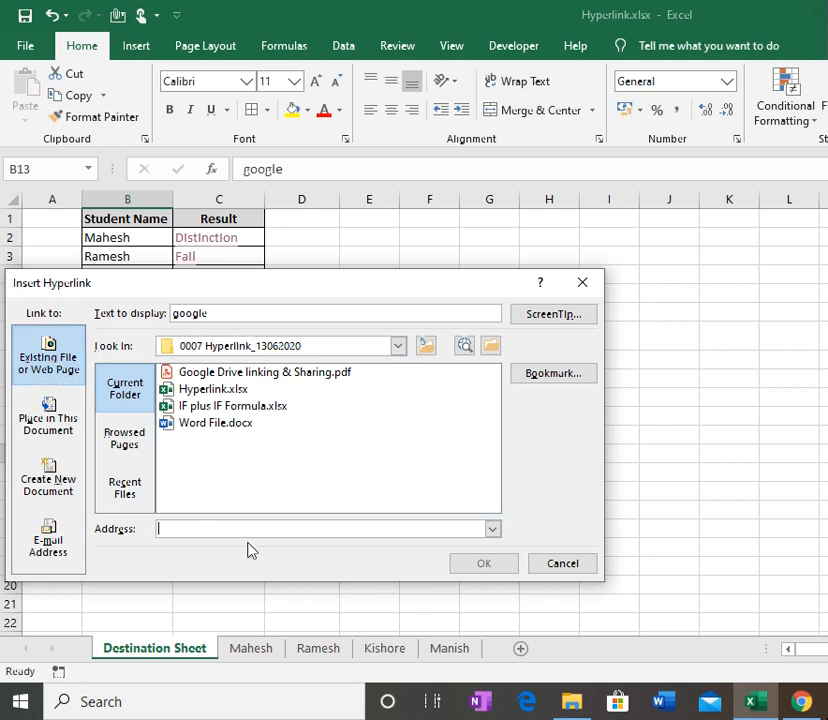
pyautogui.write('www.')
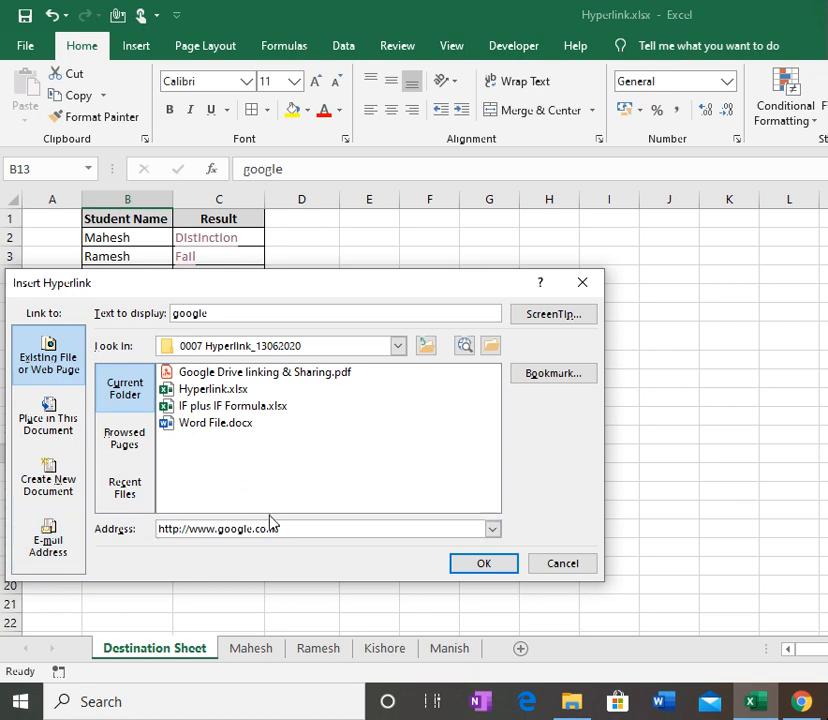
pyautogui.write('s')
pyautogui.press('Tab')
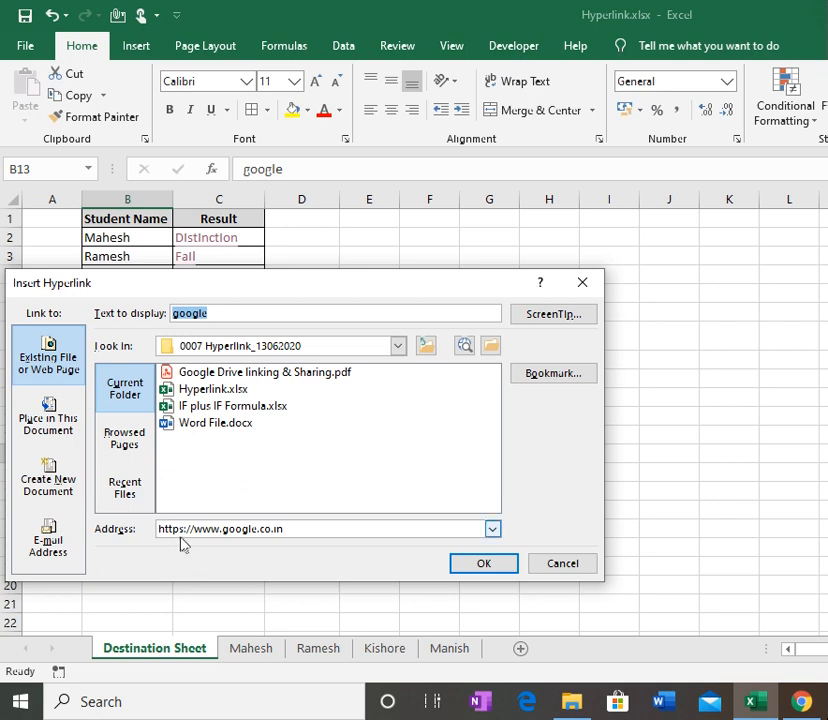
pyautogui.click(470, 566)
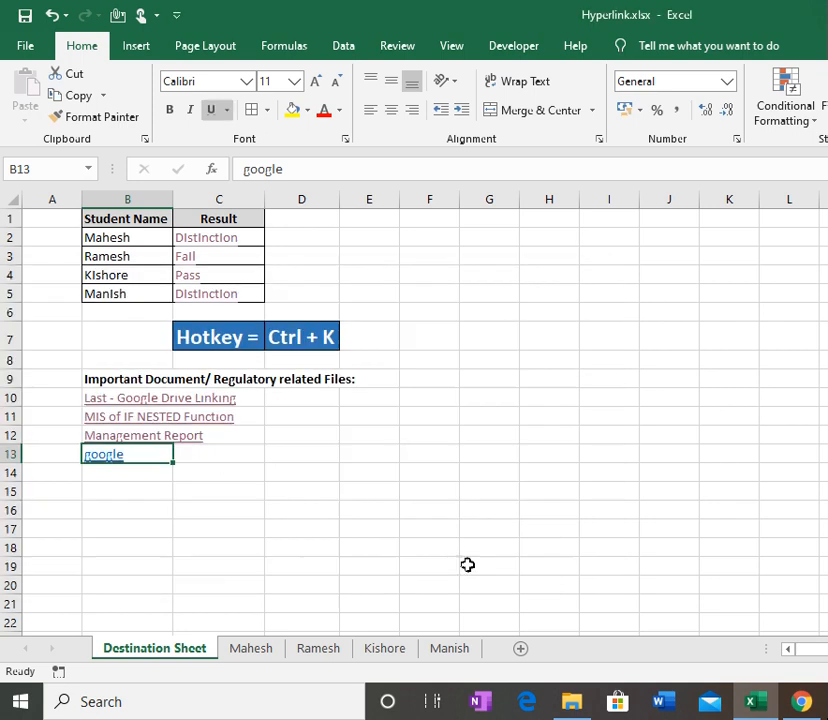
pyautogui.click(301, 528)
# Step: Follow the google link to test it in the browser, close the New Tab and Google tabs, and switch back to Excel
pyautogui.click(106, 456)
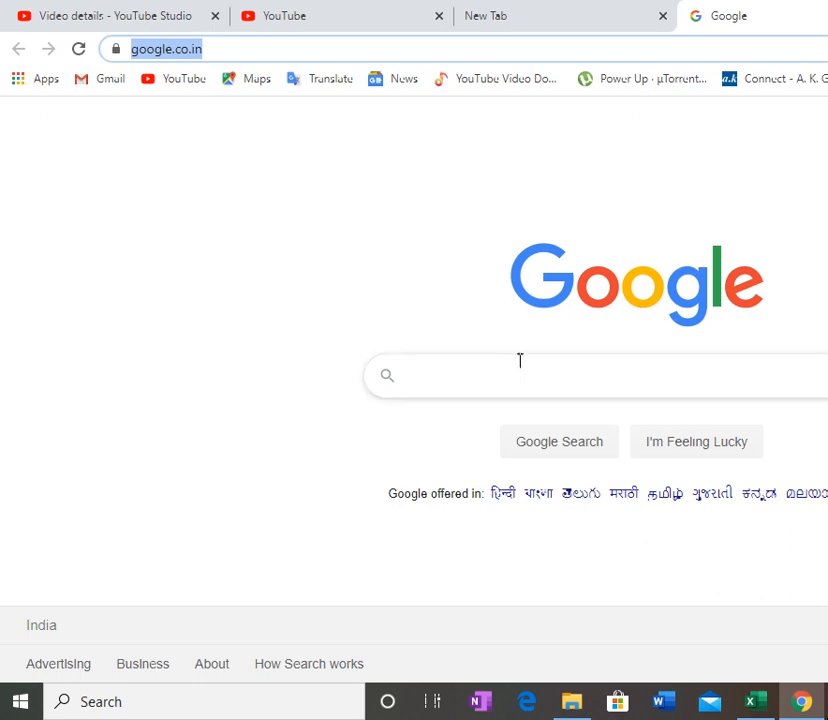
pyautogui.click(664, 17)
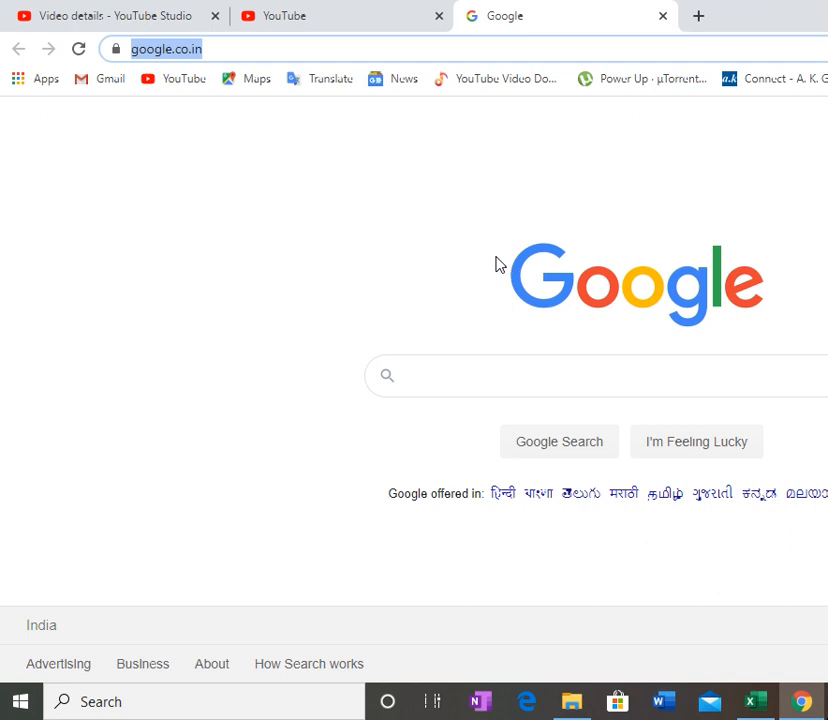
pyautogui.hotkey('ctrl', 'w')
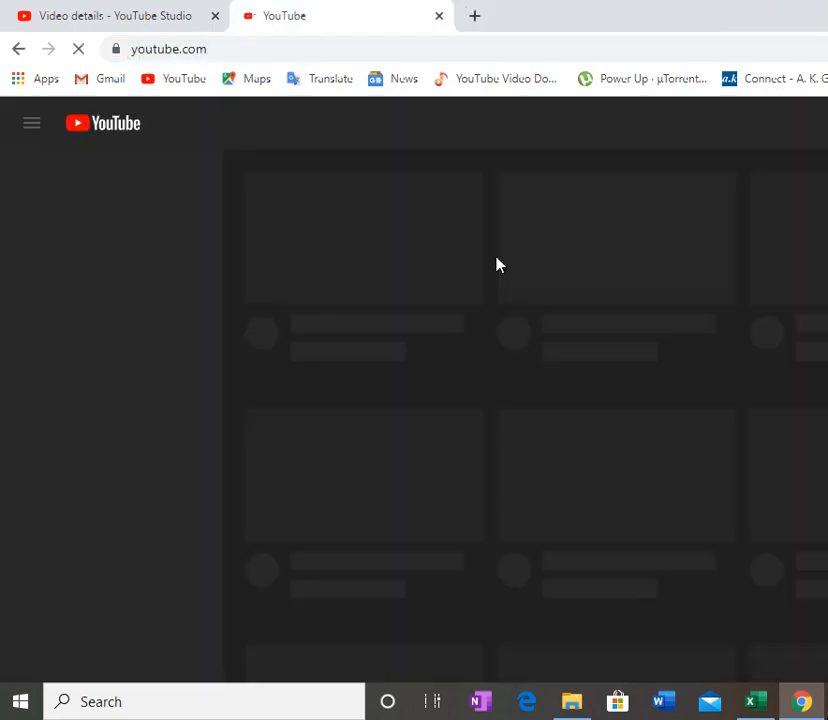
pyautogui.hotkey('alt', 'Tab')
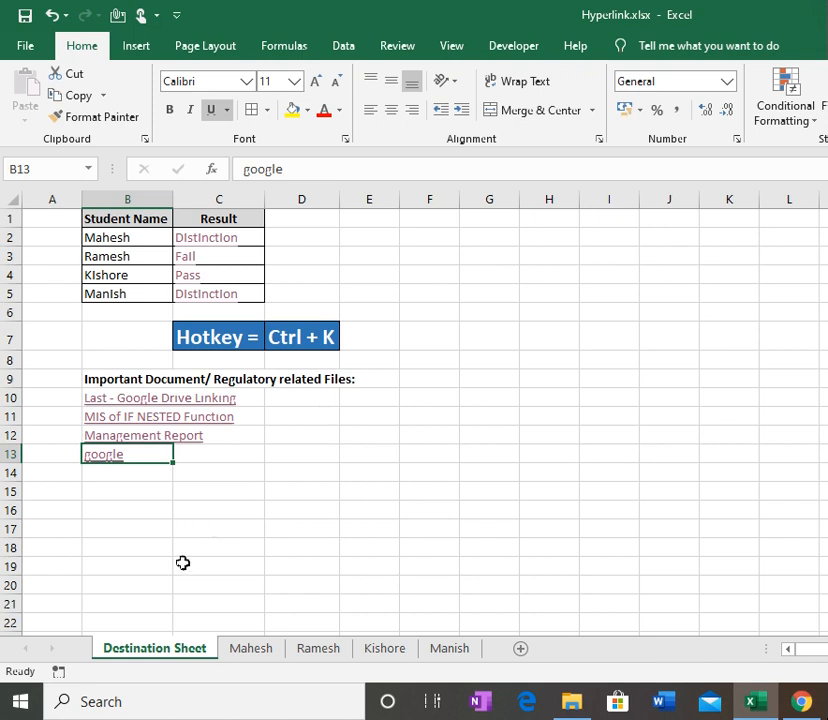
pyautogui.click(200, 470)
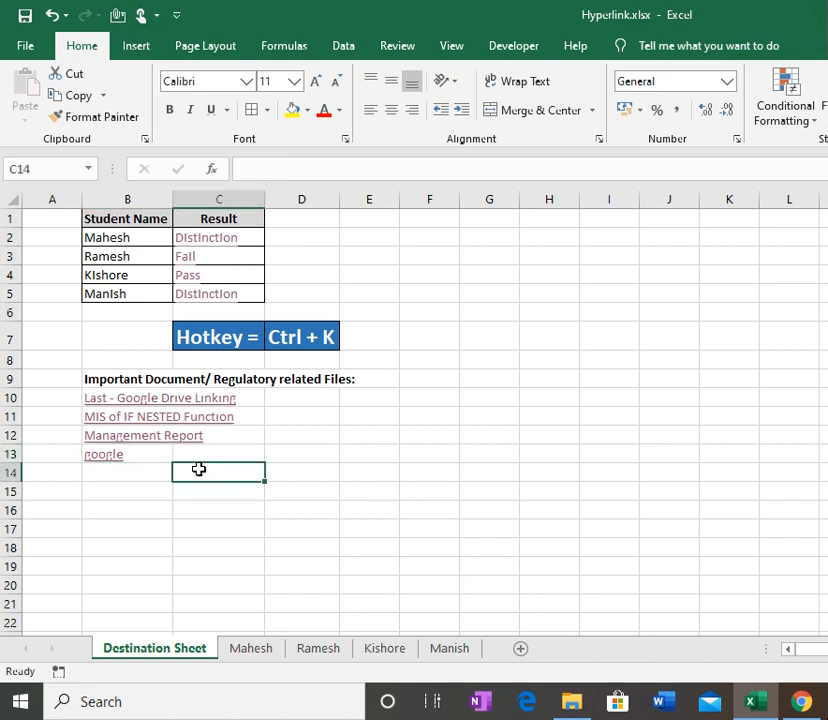
pyautogui.click(122, 471)
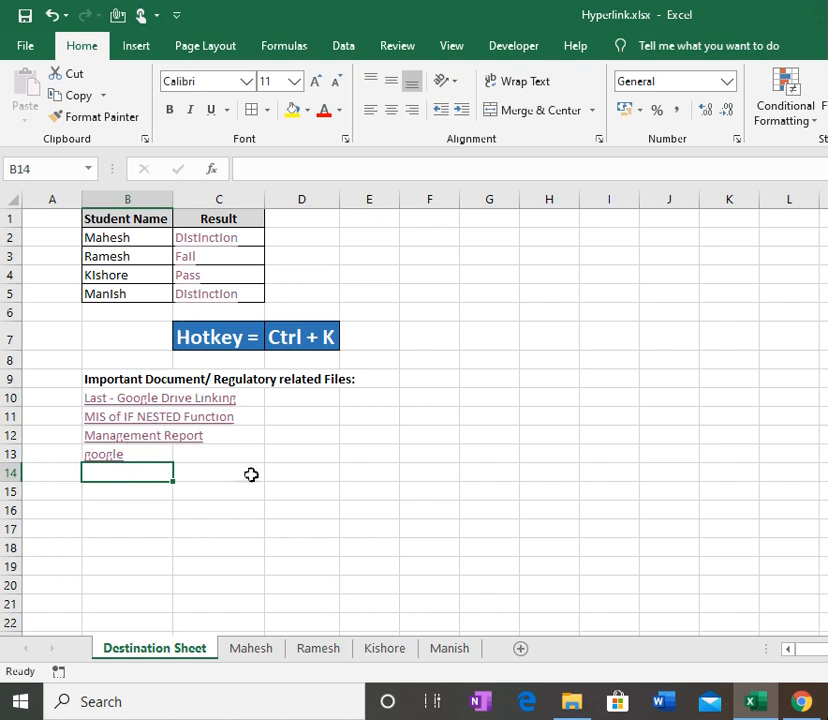
pyautogui.click(284, 476)
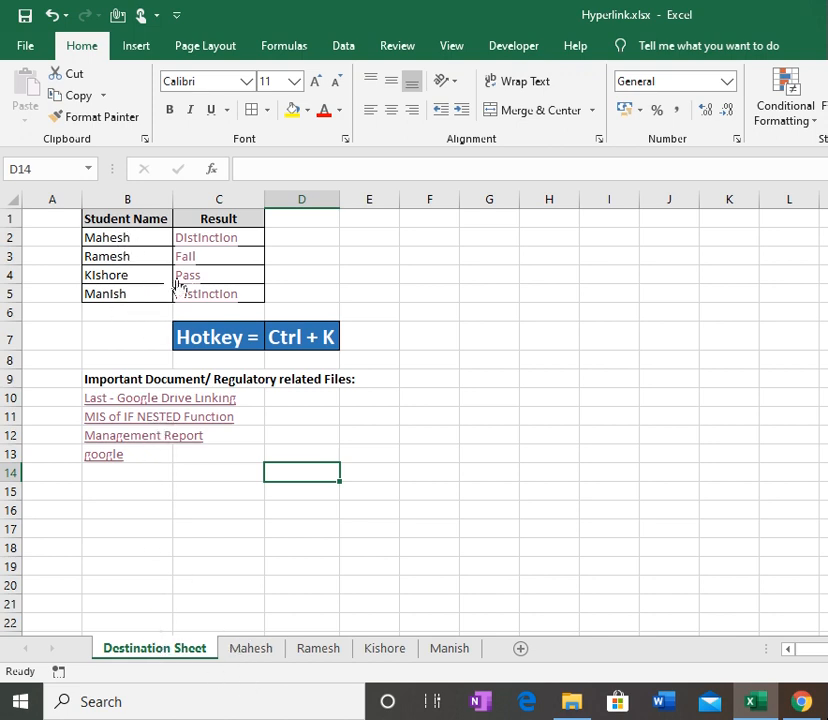
# Step: Look over the subjects and total paper marks on the first student's sheet, and return to Destination Sheet
pyautogui.click(254, 656)
pyautogui.click(172, 276)
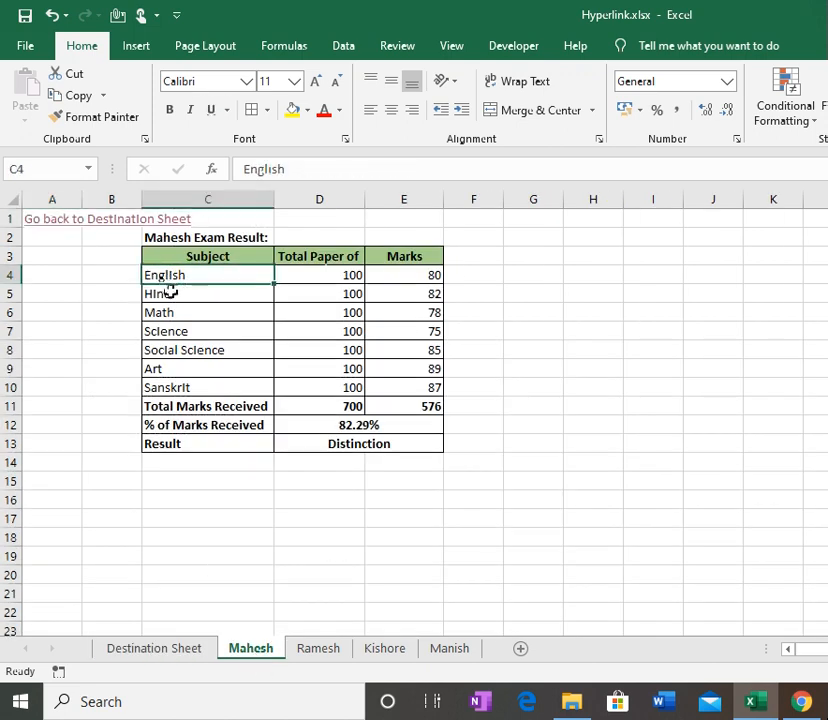
pyautogui.click(324, 275)
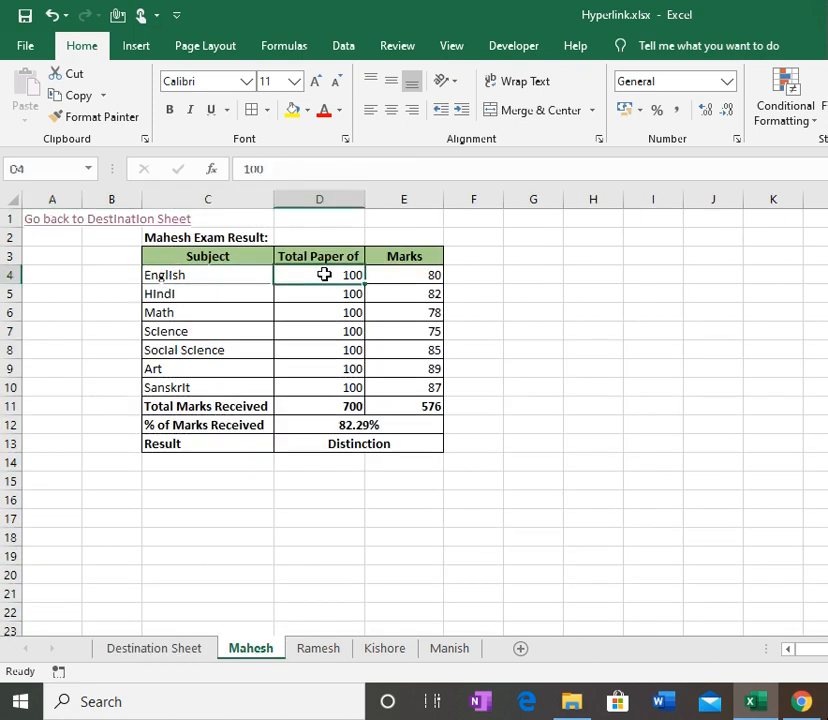
pyautogui.click(176, 294)
pyautogui.click(318, 293)
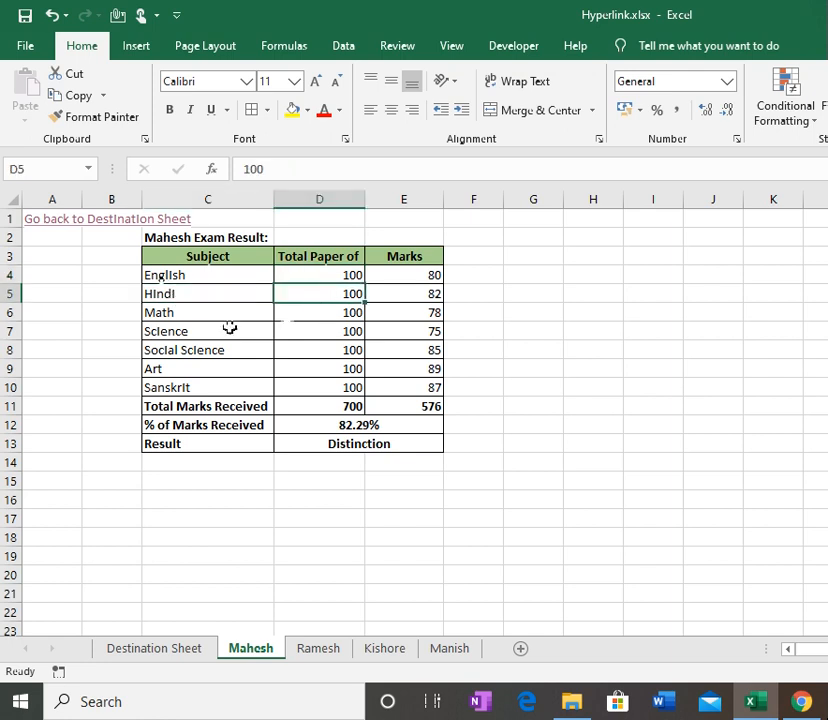
pyautogui.click(160, 650)
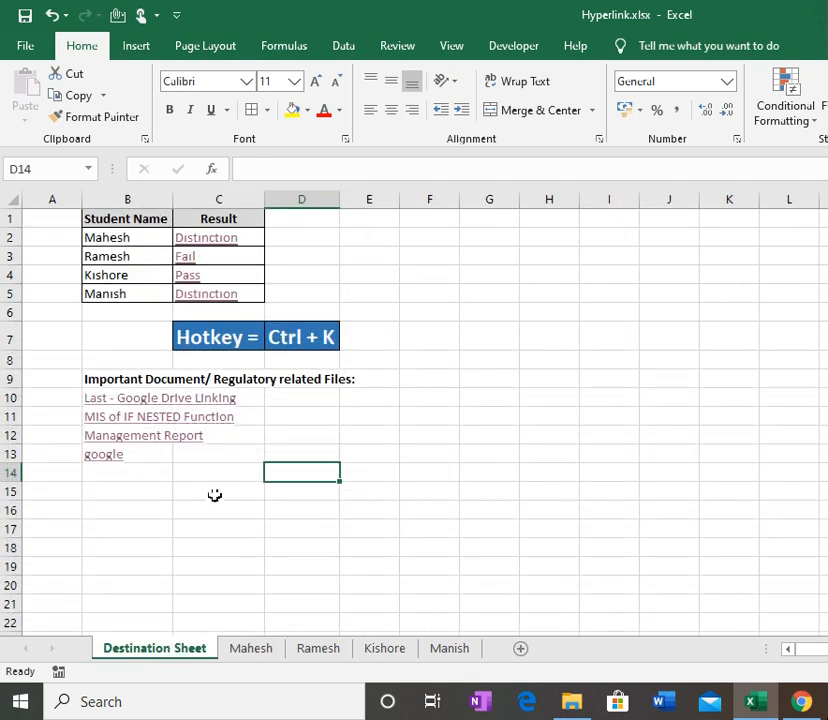
pyautogui.click(240, 459)
pyautogui.click(281, 477)
pyautogui.click(245, 454)
pyautogui.click(277, 473)
pyautogui.click(244, 453)
pyautogui.click(275, 475)
# Step: Start a hyperlink in empty cell C13 and browse to the 0007 Hyperlink_13062020 folder to pick Word File.docx as its target
pyautogui.click(240, 455)
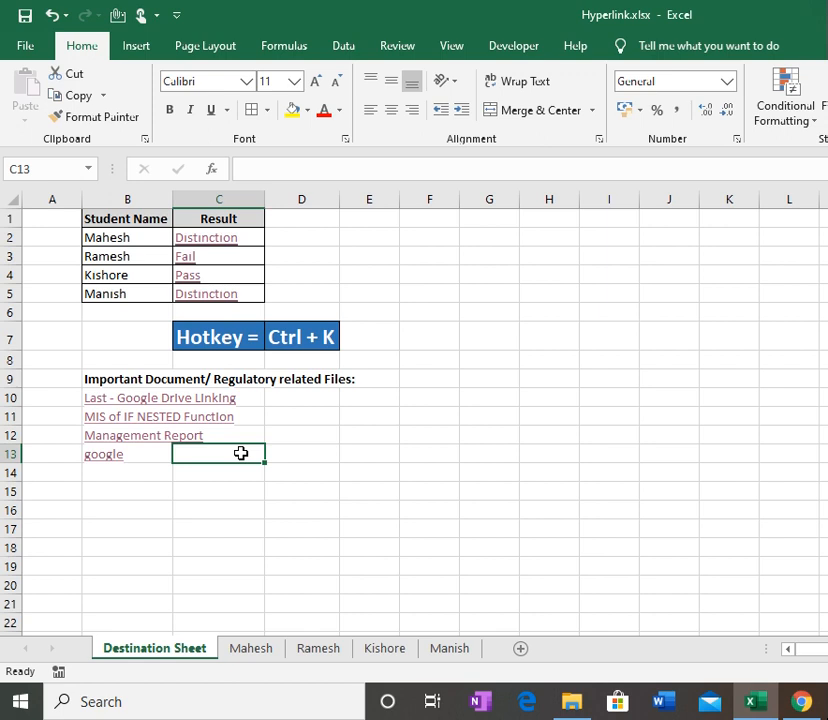
pyautogui.hotkey('ctrl', 'k')
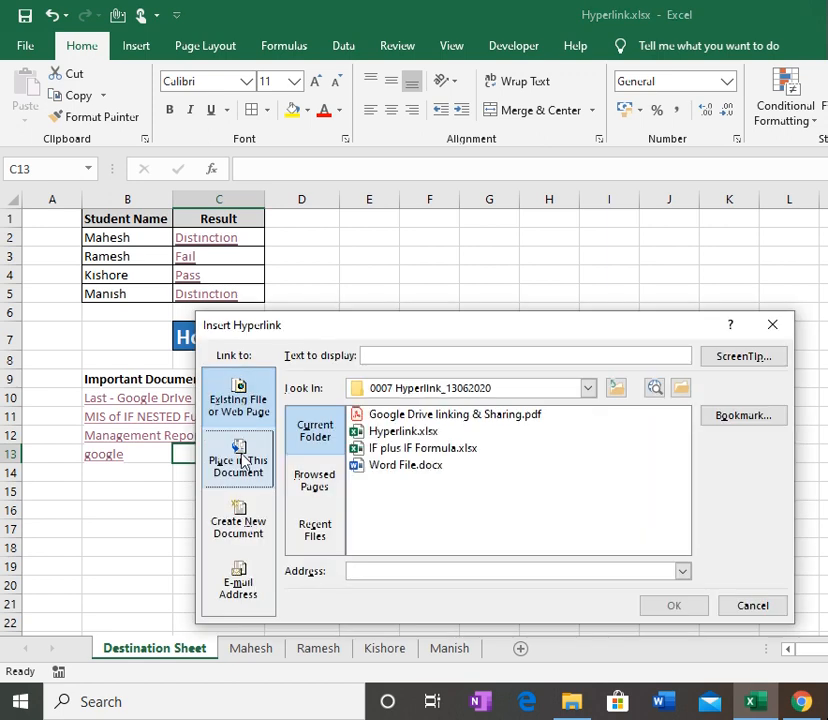
pyautogui.click(398, 466)
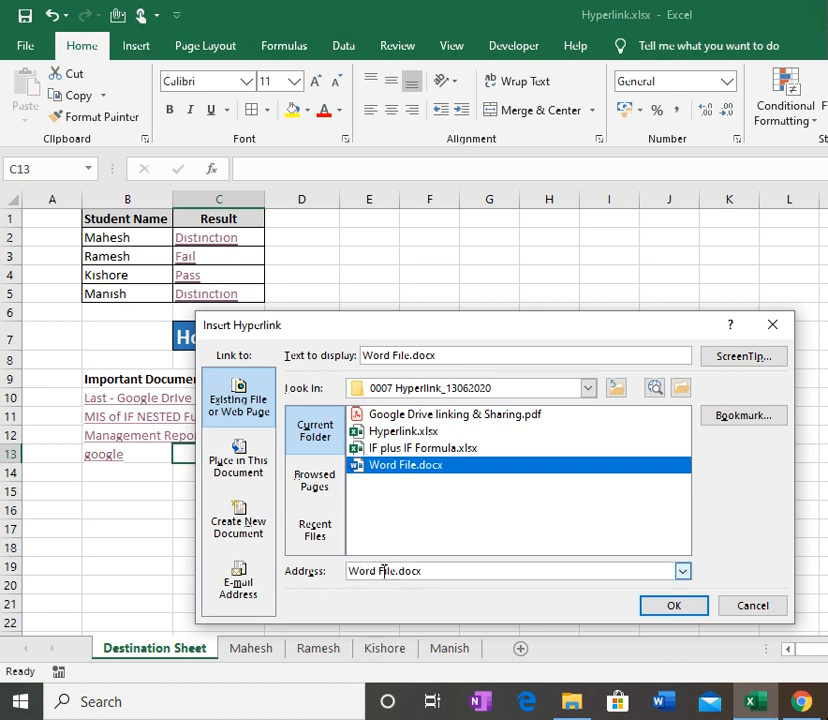
pyautogui.click(681, 387)
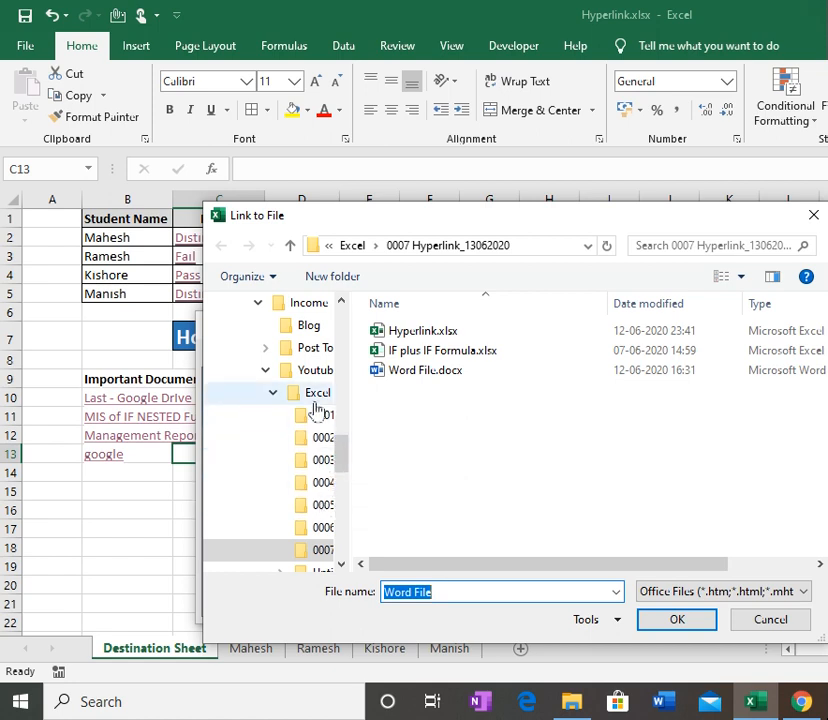
pyautogui.click(318, 395)
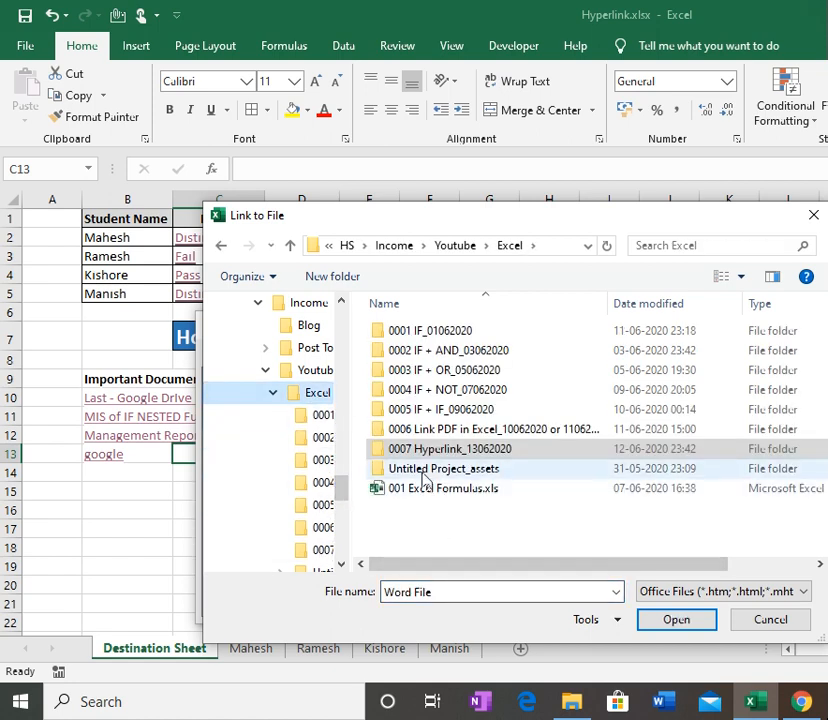
pyautogui.doubleClick(430, 456)
pyautogui.doubleClick(421, 377)
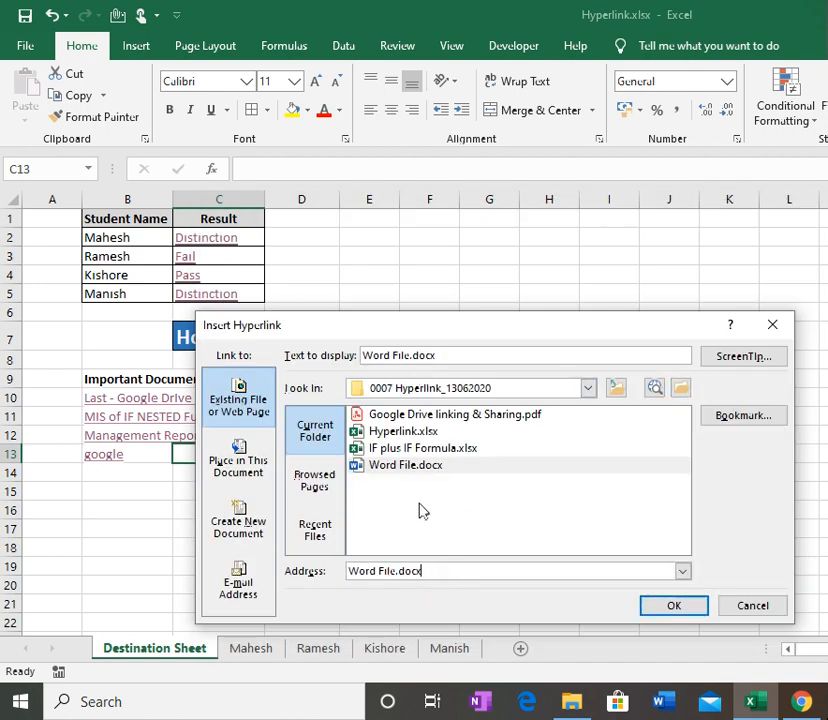
# Step: Link C13 to Youtube Writing & Heading_IF+IF.docx from the 0005 IF + IF_09062020 folder instead
pyautogui.click(588, 390)
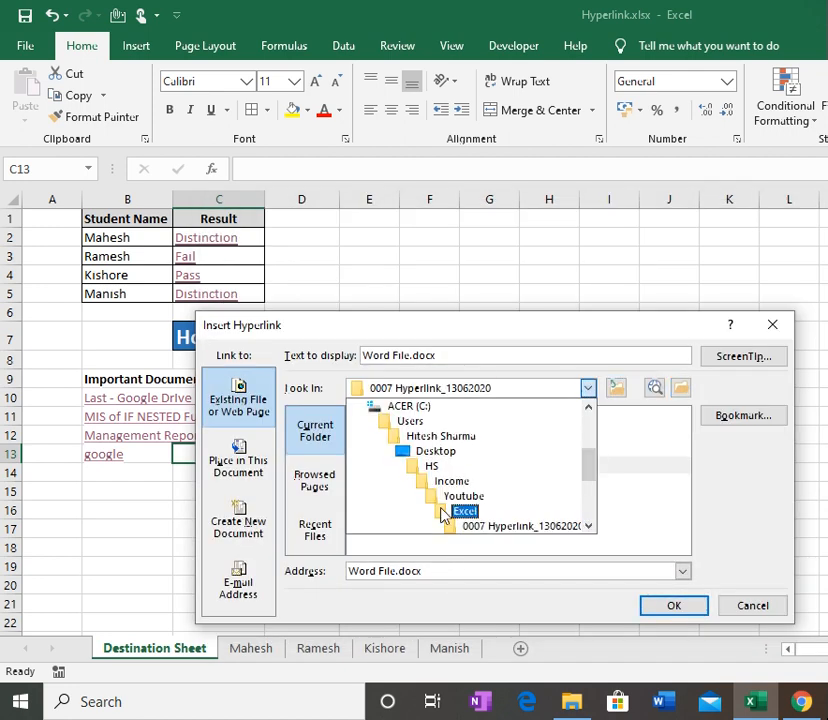
pyautogui.click(463, 511)
pyautogui.doubleClick(400, 482)
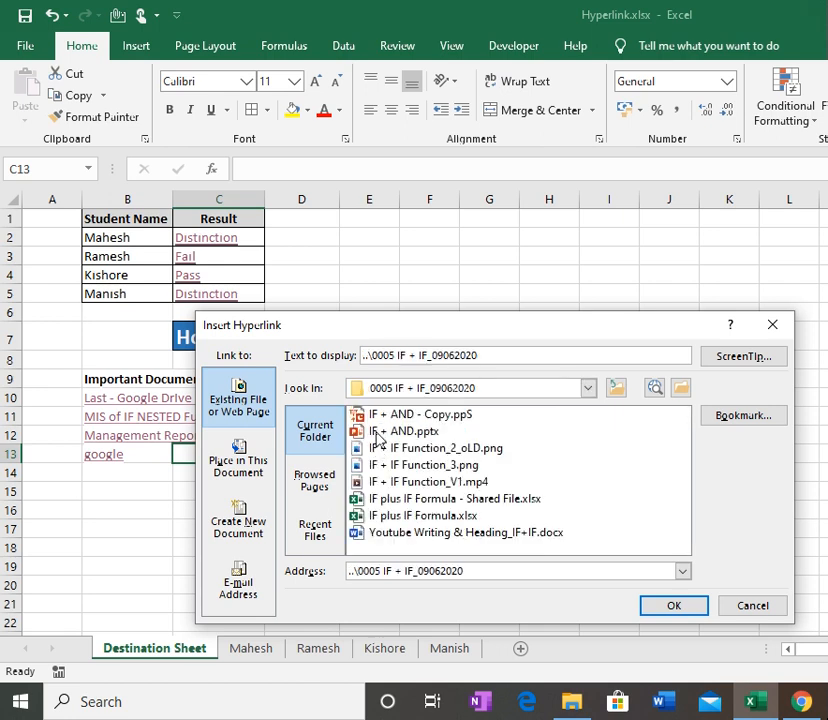
pyautogui.click(393, 452)
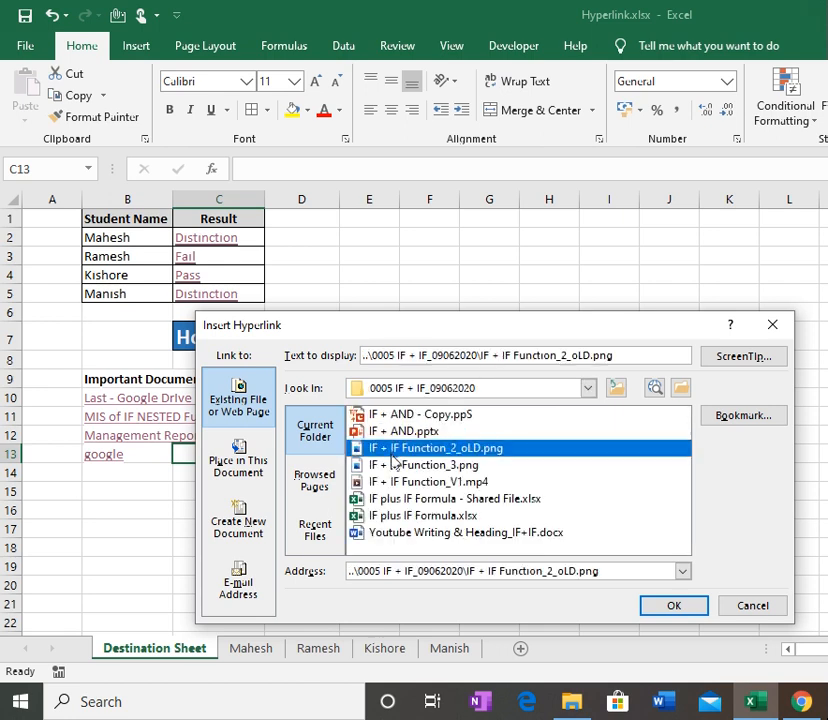
pyautogui.click(395, 465)
pyautogui.click(397, 482)
pyautogui.click(405, 498)
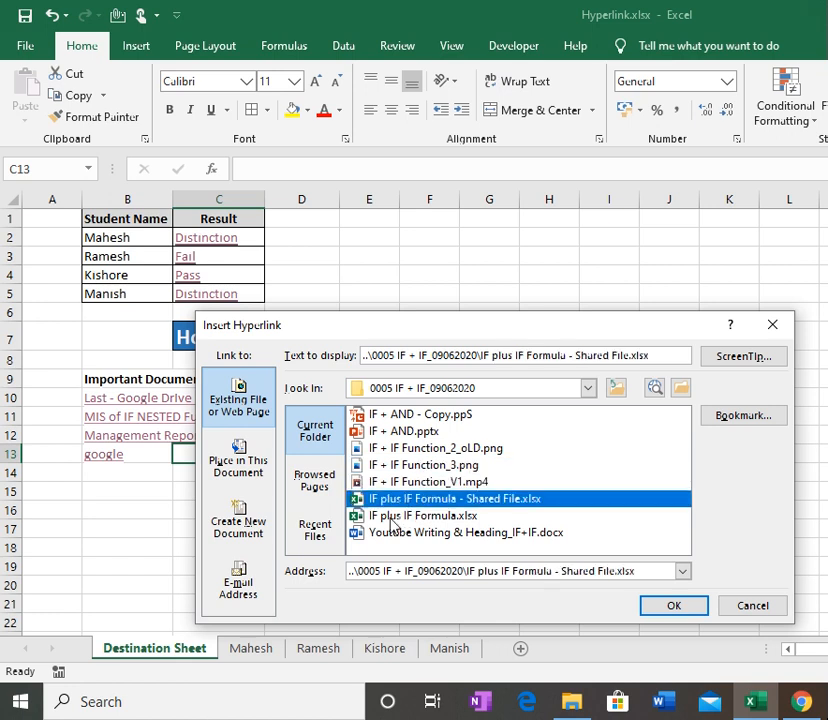
pyautogui.click(395, 516)
pyautogui.click(400, 533)
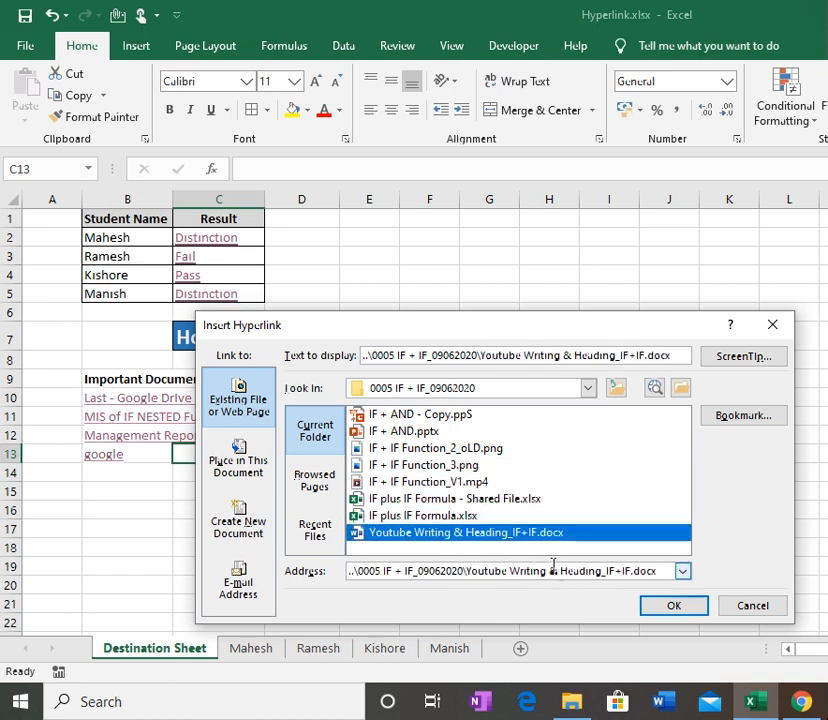
pyautogui.click(667, 607)
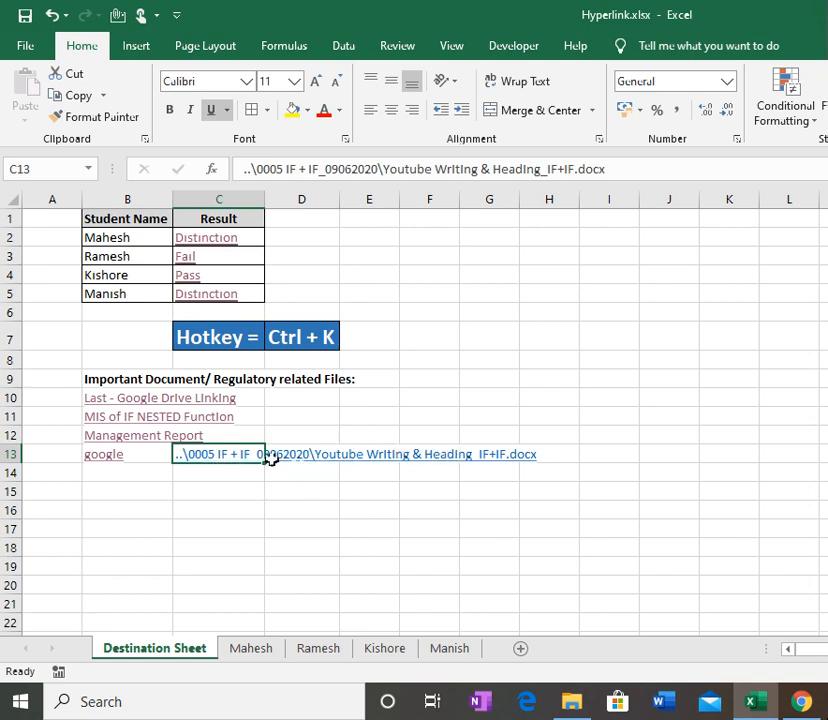
# Step: Delete the Word document link from C13
pyautogui.click(216, 478)
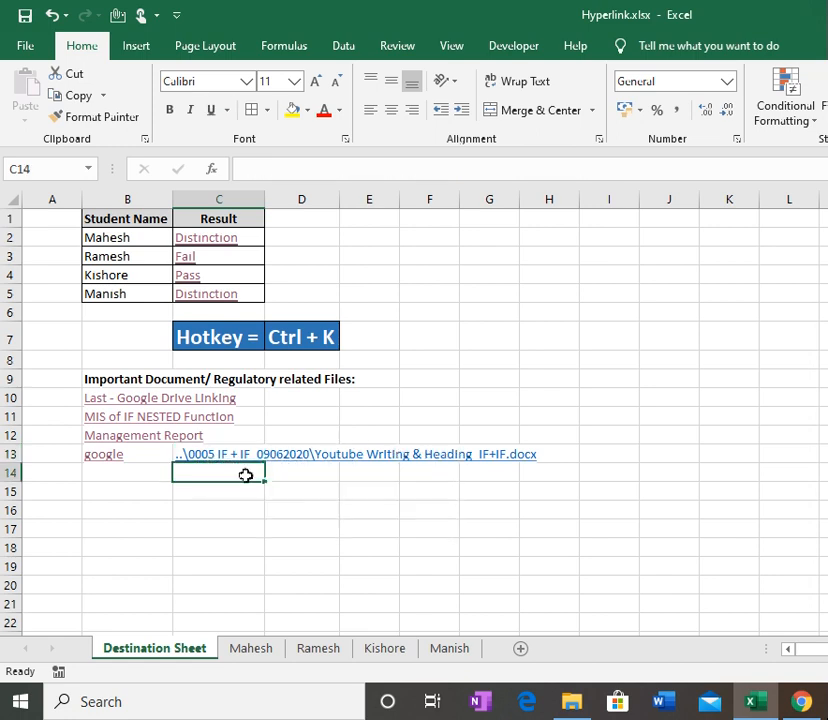
pyautogui.press('Up')
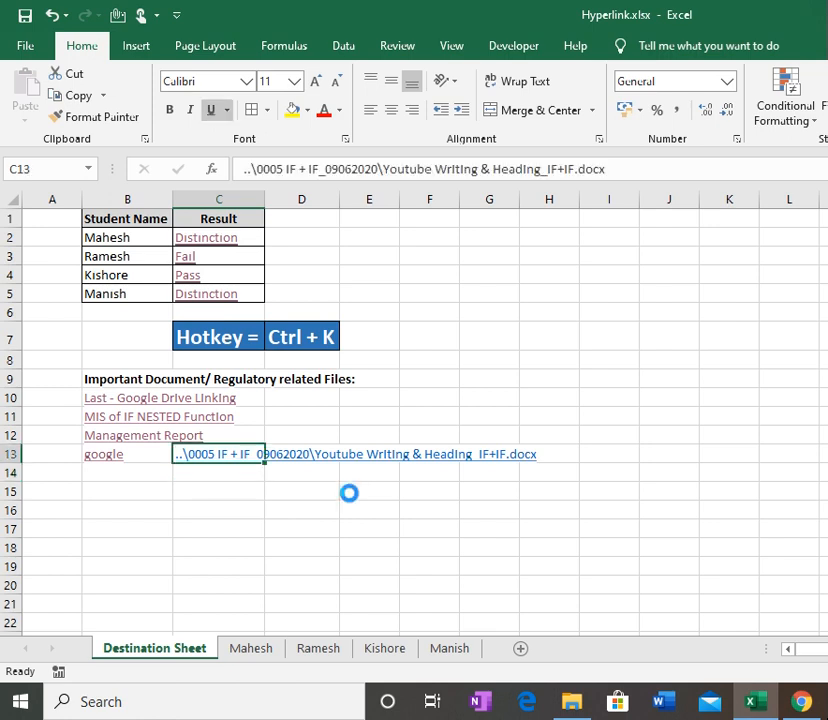
pyautogui.press('Delete')
pyautogui.hotkey('ctrl', 'k')
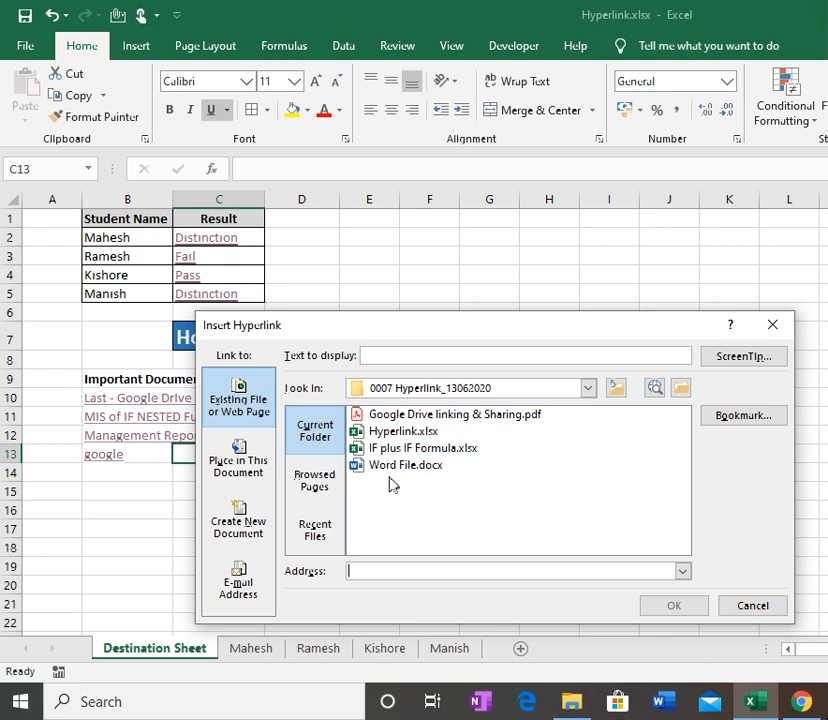
pyautogui.click(588, 388)
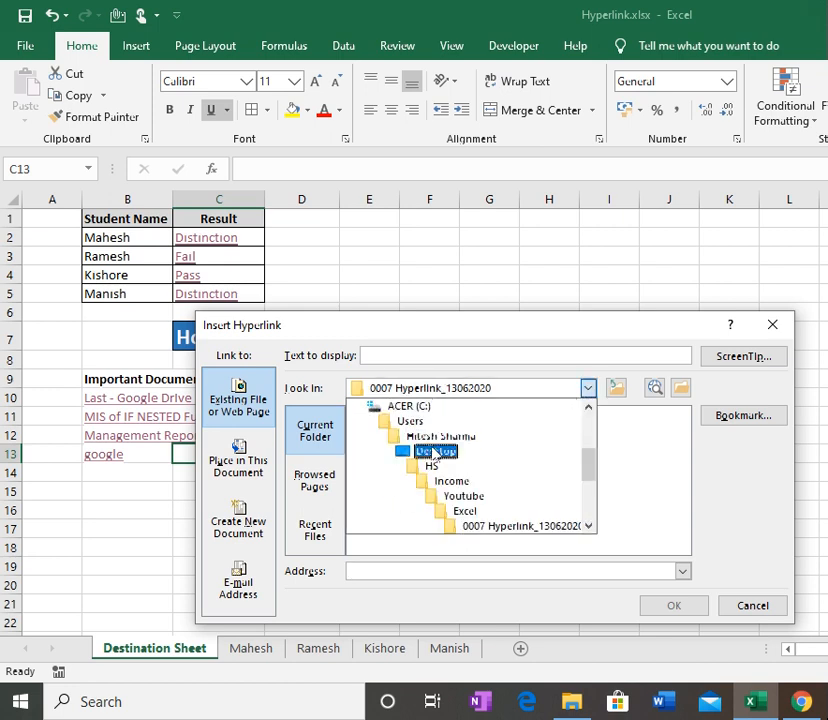
pyautogui.click(453, 510)
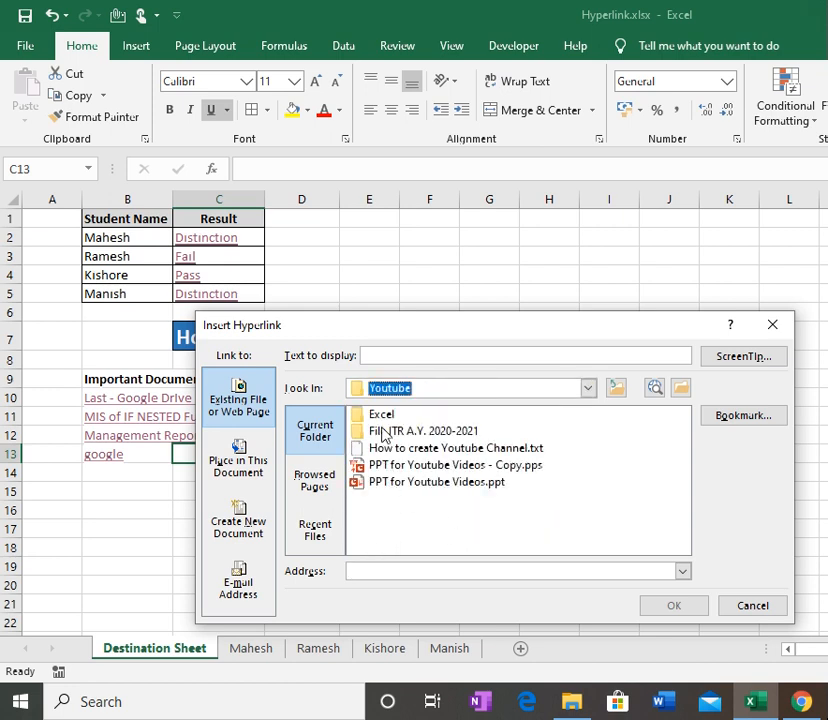
pyautogui.doubleClick(383, 418)
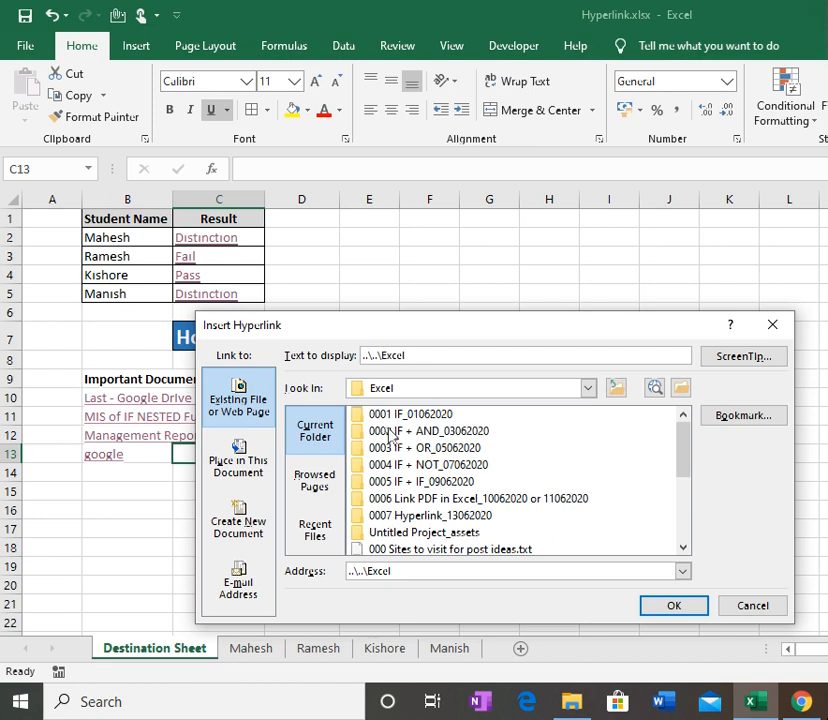
pyautogui.doubleClick(423, 487)
pyautogui.click(385, 515)
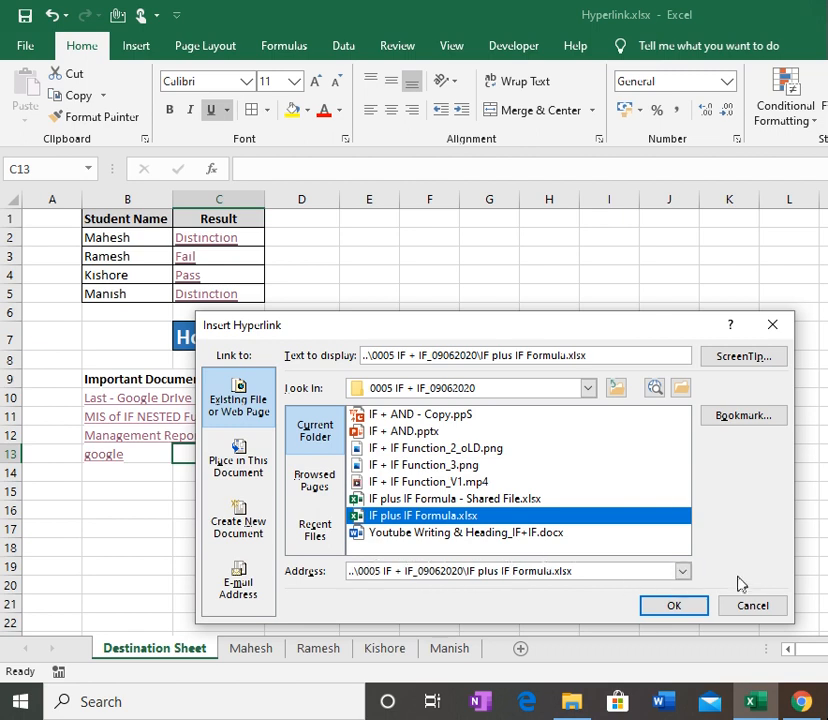
pyautogui.click(755, 606)
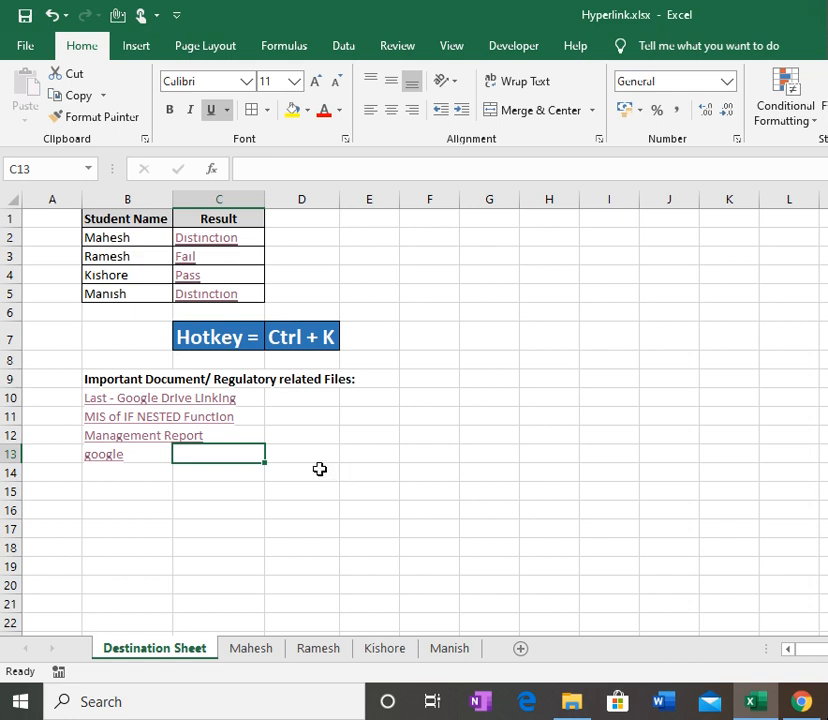